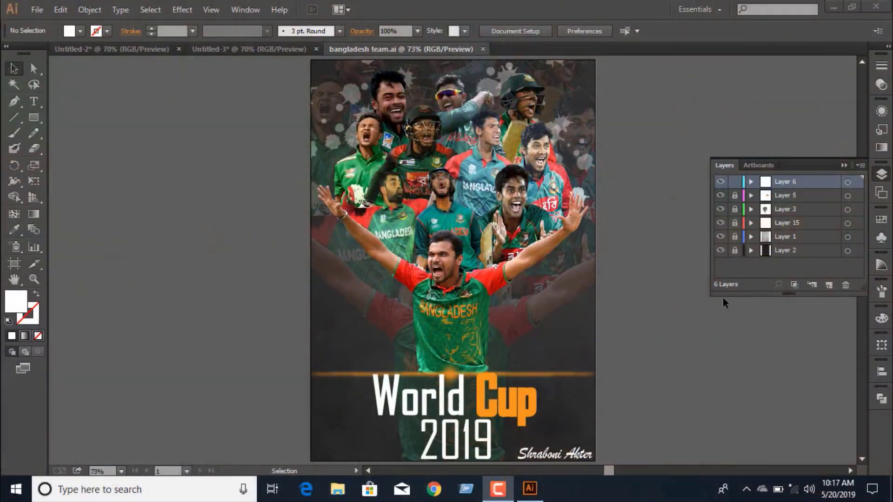
Step: Create a new single-artboard RGB document measuring 210 mm wide by 297 mm high in portrait orientation
{"action": "left_click", "coordinate": [34, 10]}
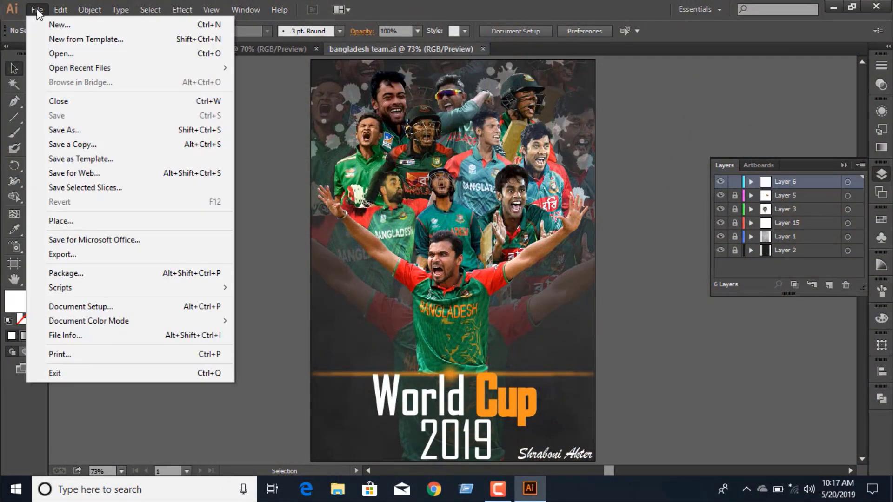
{"action": "left_click", "coordinate": [52, 24]}
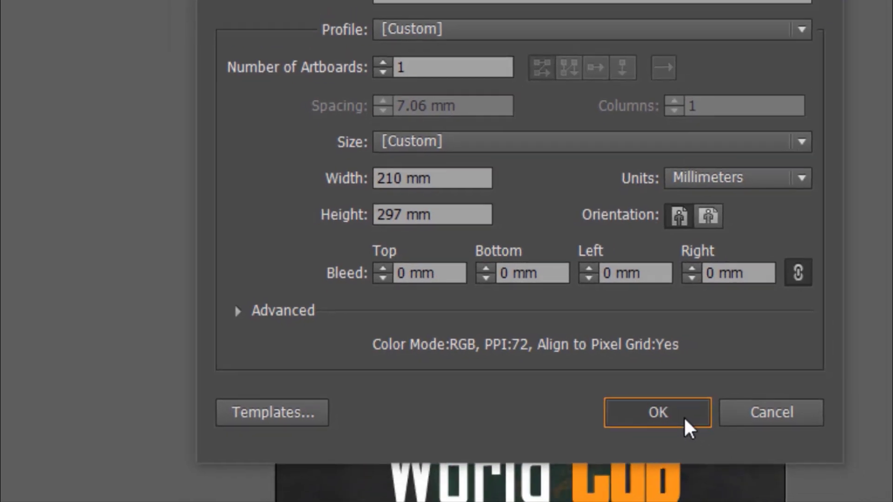
{"action": "left_click", "coordinate": [709, 433]}
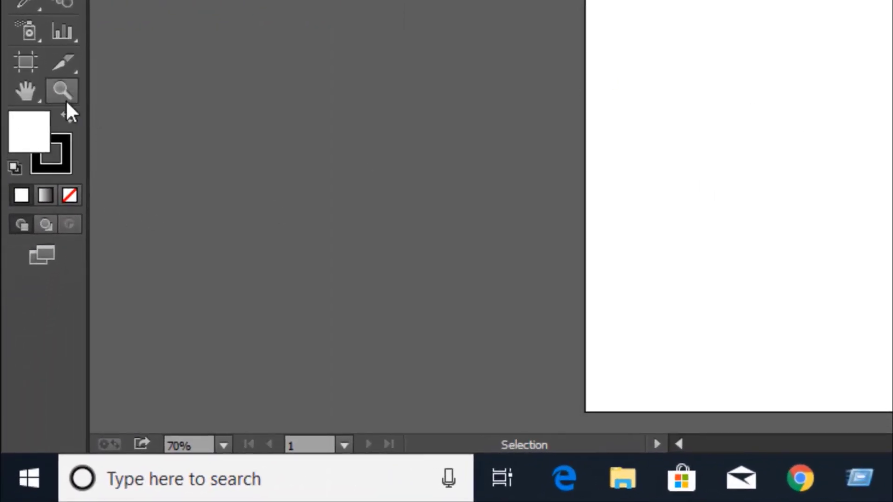
Step: Draw a rectangle with black fill and no stroke that covers the whole artboard
{"action": "left_click", "coordinate": [46, 237]}
{"action": "left_click", "coordinate": [54, 169]}
{"action": "left_click", "coordinate": [70, 195]}
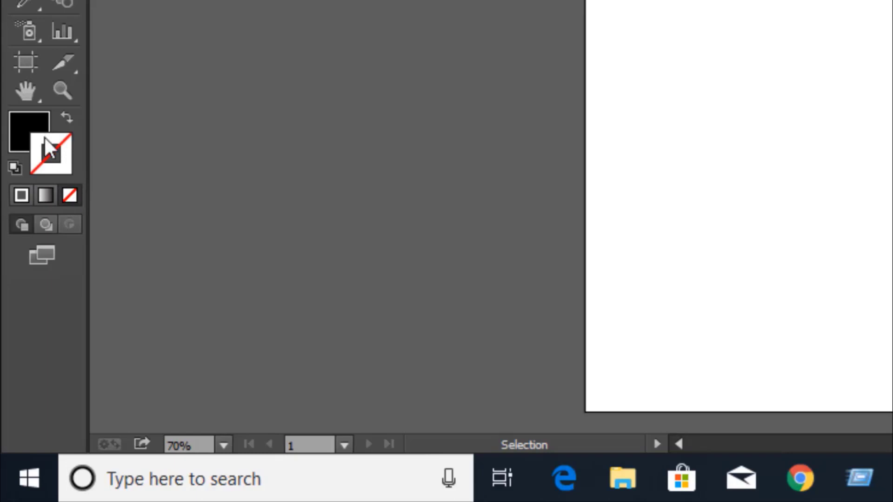
{"action": "left_click", "coordinate": [63, 151]}
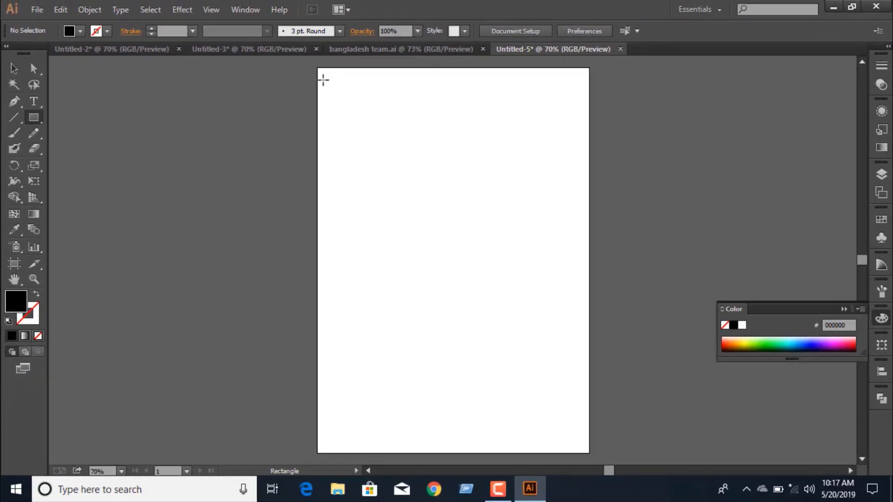
{"action": "left_click_drag", "start_coordinate": [315, 66], "coordinate": [589, 452]}
{"action": "left_click", "coordinate": [14, 68]}
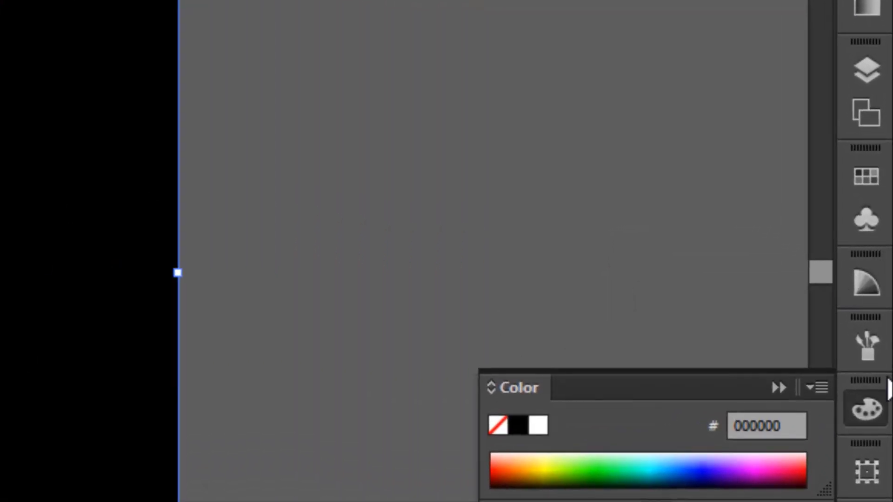
Step: Recolor the background rectangle with the very dark blue shade suggested by the Color Guide
{"action": "left_click", "coordinate": [872, 290]}
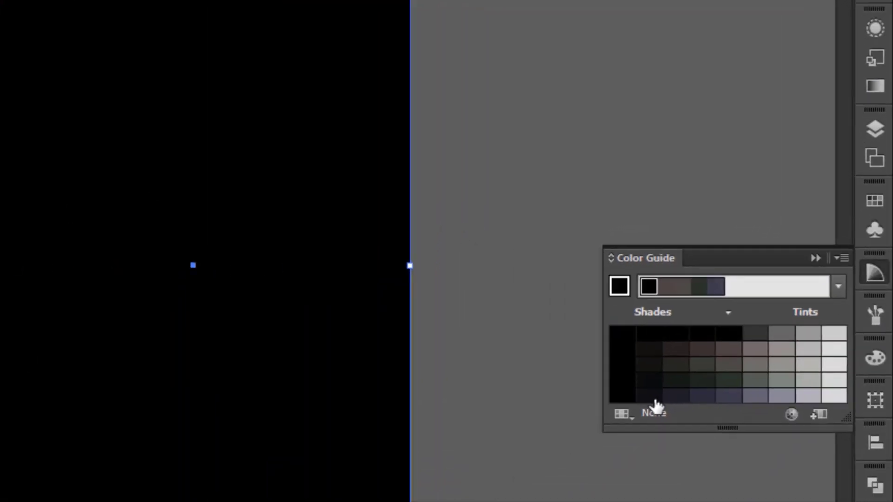
{"action": "left_click", "coordinate": [655, 397]}
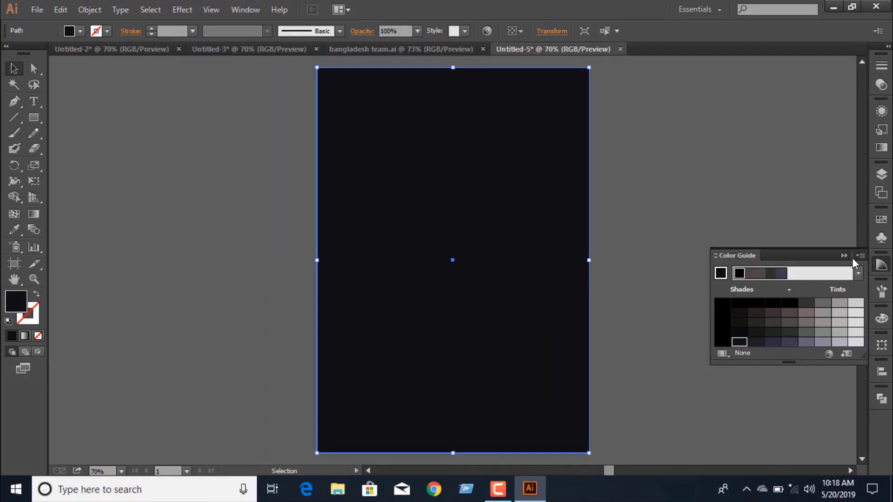
{"action": "left_click", "coordinate": [846, 256]}
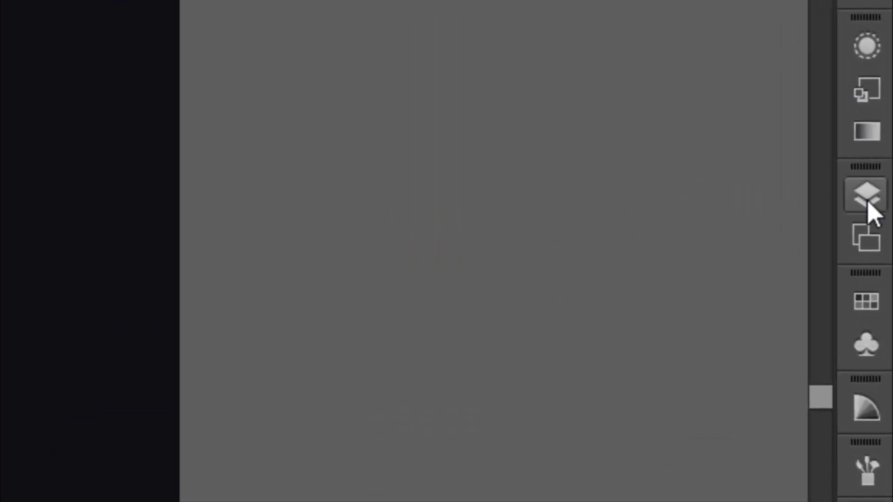
Step: Lock the background rectangle's layer and add a new layer above it
{"action": "left_click", "coordinate": [867, 204]}
{"action": "left_click", "coordinate": [519, 211]}
{"action": "left_click", "coordinate": [741, 456]}
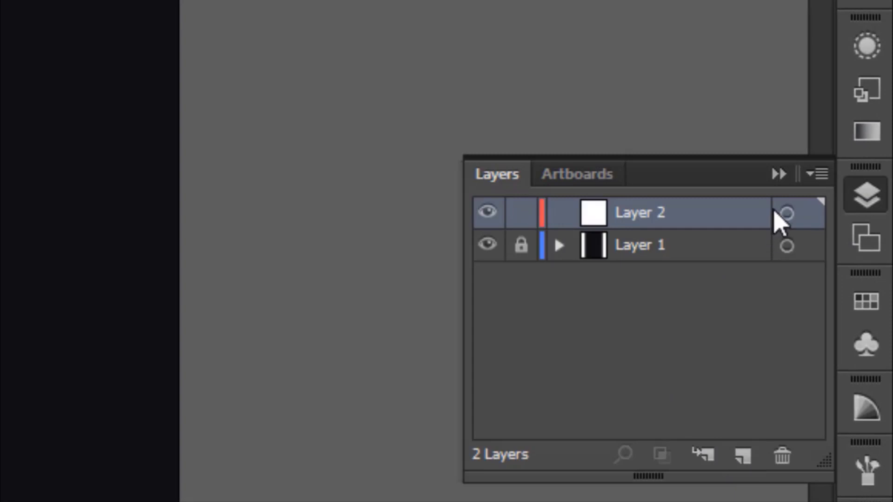
{"action": "left_click", "coordinate": [779, 174]}
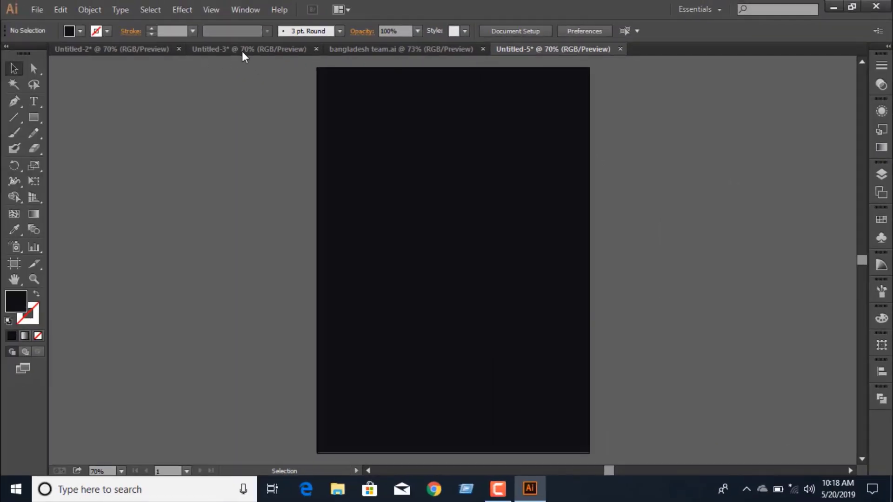
{"action": "left_click", "coordinate": [36, 10]}
{"action": "left_click", "coordinate": [55, 54]}
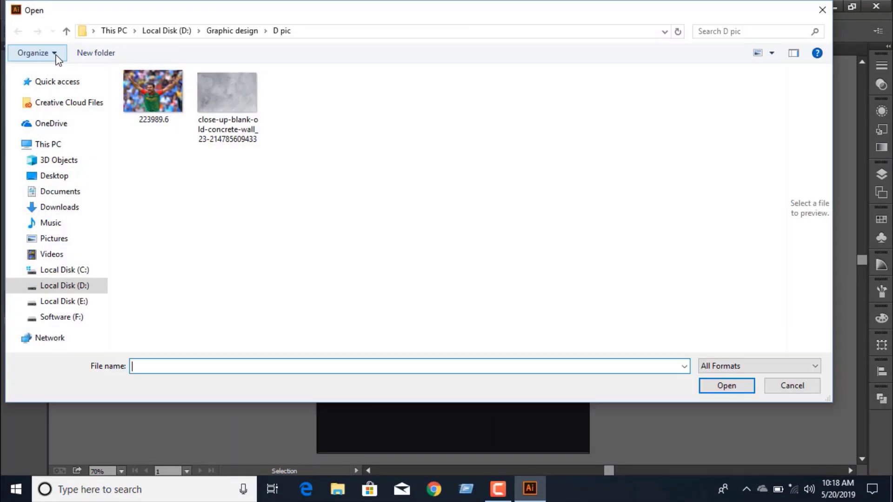
{"action": "left_click", "coordinate": [241, 106]}
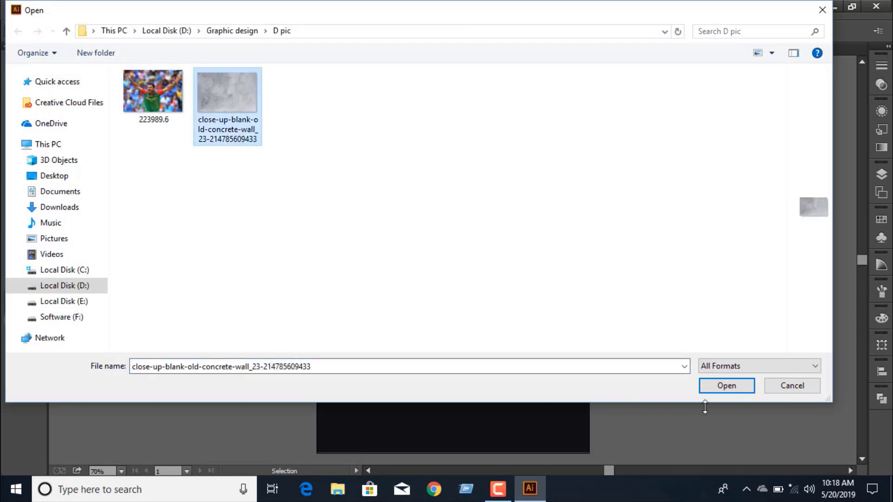
{"action": "left_click", "coordinate": [737, 390]}
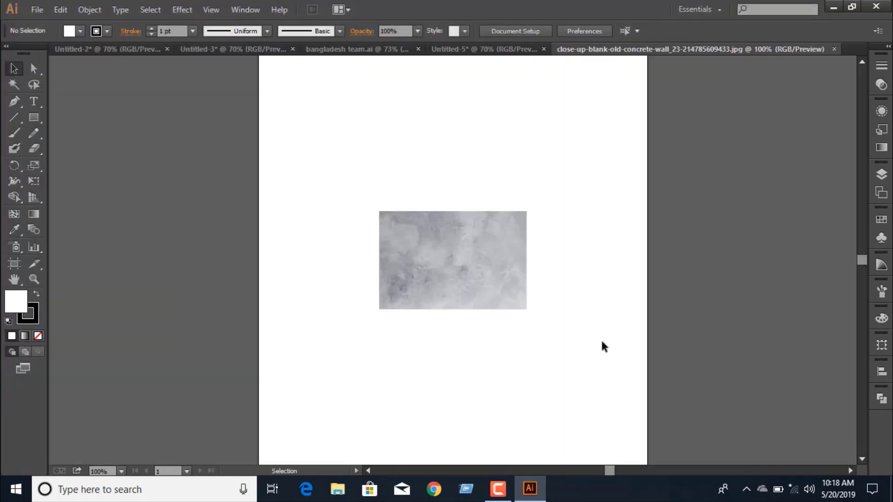
Step: Transfer the concrete image into the Untitled-5 document, close the image's own document, and center the image on the artboard
{"action": "left_click_drag", "start_coordinate": [443, 267], "coordinate": [499, 49]}
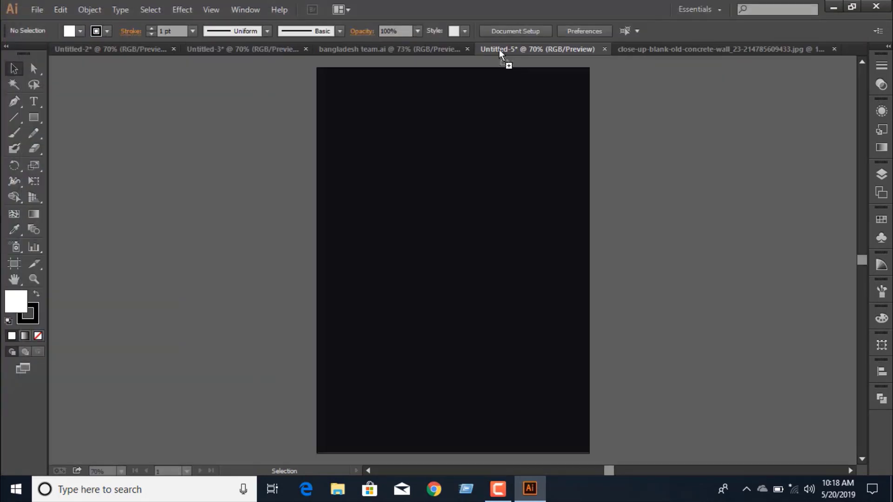
{"action": "left_click_drag", "start_coordinate": [473, 286], "coordinate": [472, 287]}
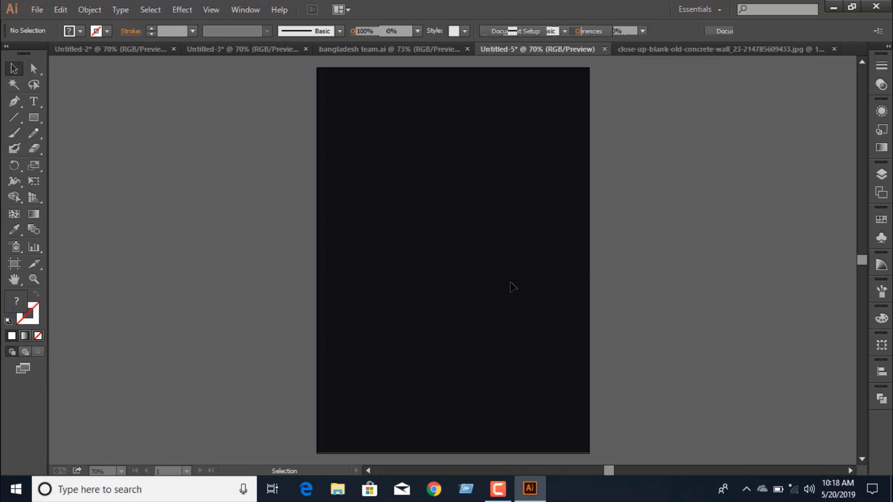
{"action": "left_click", "coordinate": [834, 49]}
{"action": "left_click_drag", "start_coordinate": [481, 290], "coordinate": [470, 264]}
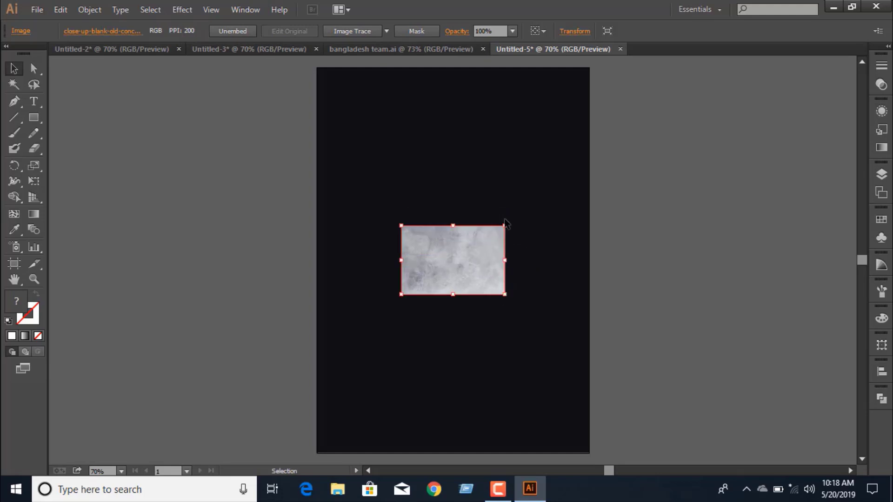
Step: Rotate the concrete image 90 degrees to portrait and scale it proportionally from its center to cover the artboard
{"action": "left_click_drag", "start_coordinate": [510, 219], "coordinate": [417, 193]}
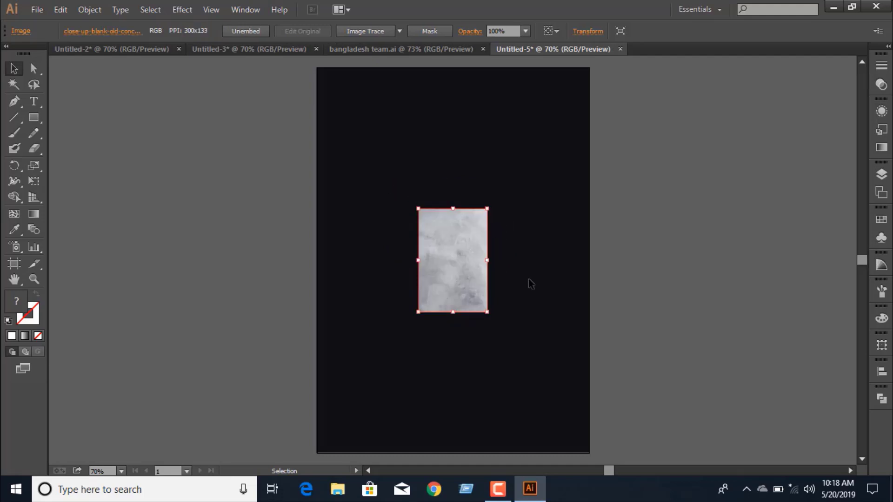
{"action": "key", "text": "alt+shift"}
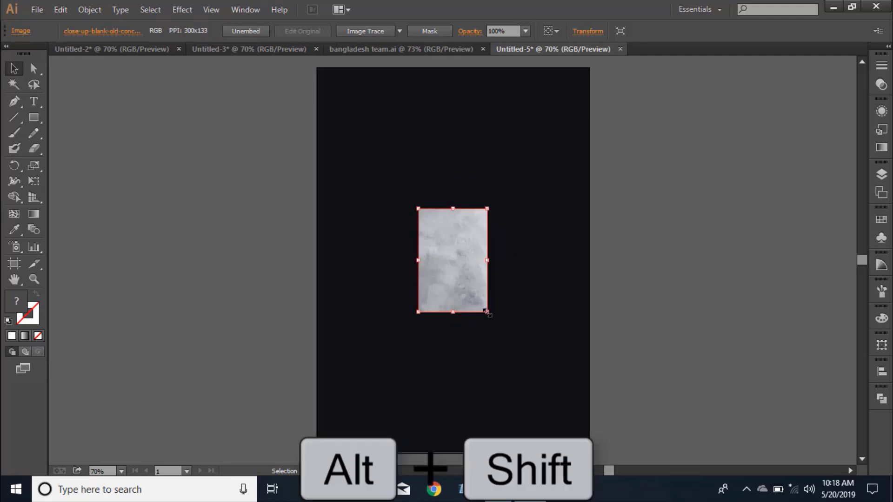
{"action": "left_click_drag", "start_coordinate": [501, 337], "coordinate": [579, 448]}
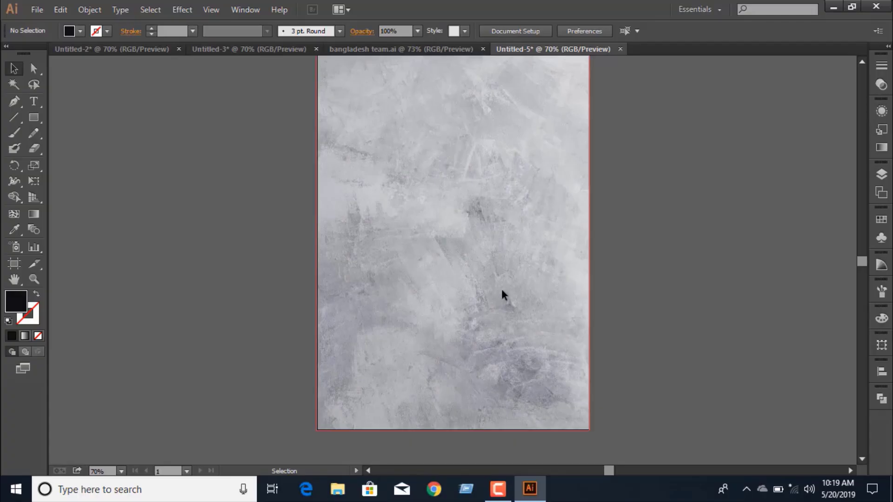
Step: Set the concrete image's blending mode to Overlay
{"action": "left_click", "coordinate": [501, 288]}
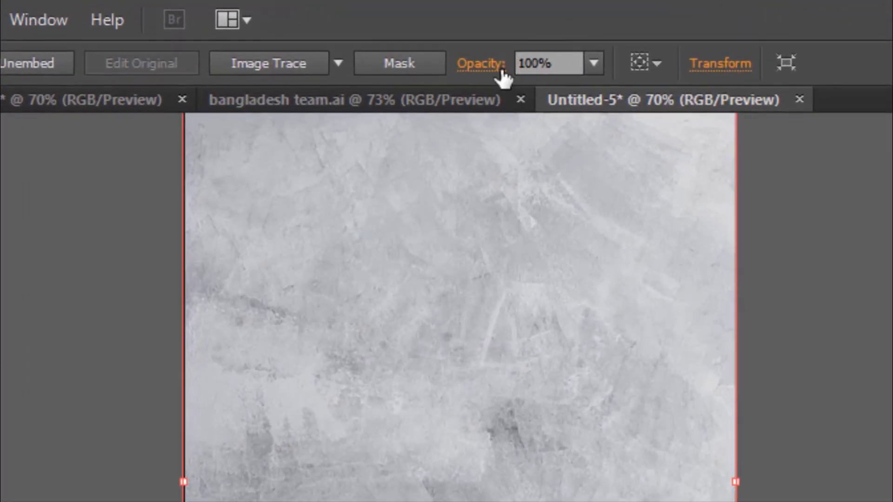
{"action": "left_click", "coordinate": [501, 72]}
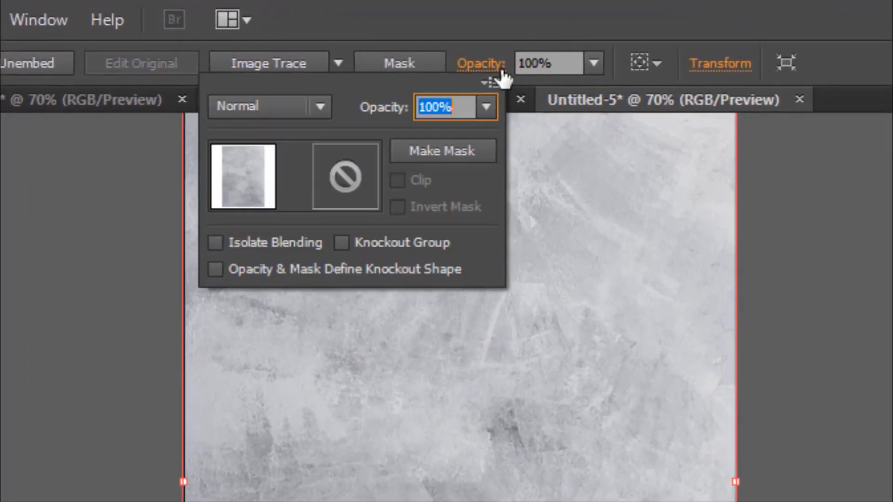
{"action": "left_click", "coordinate": [260, 108]}
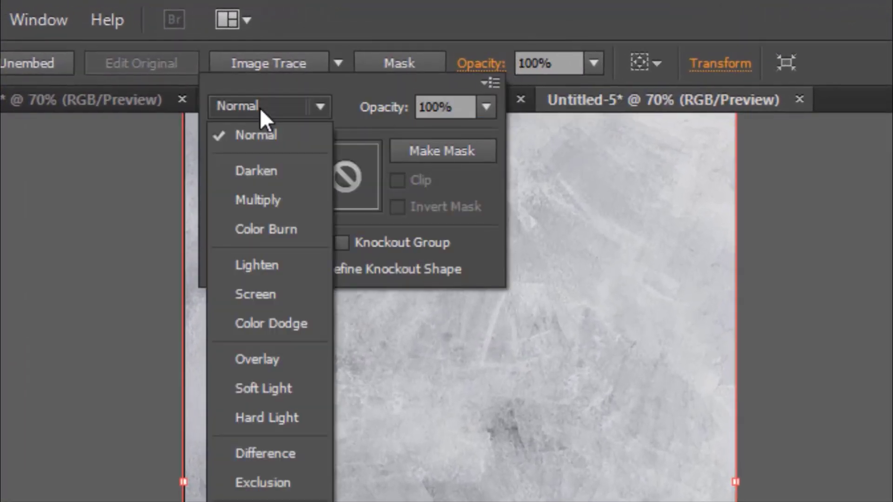
{"action": "left_click", "coordinate": [272, 361]}
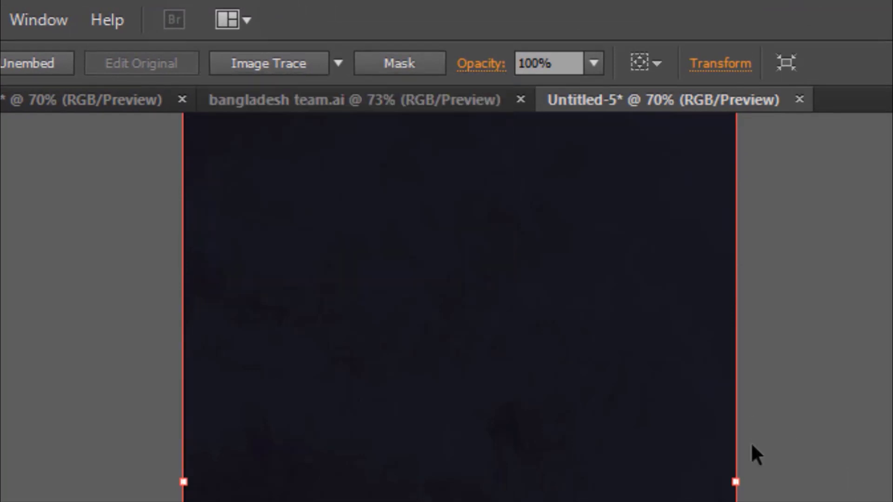
Step: Change the concrete image's blending mode to Soft Light over the dark background
{"action": "scroll", "coordinate": [670, 428], "scroll_direction": "up", "scroll_amount": 5}
{"action": "scroll", "coordinate": [666, 419], "scroll_direction": "down", "scroll_amount": 2}
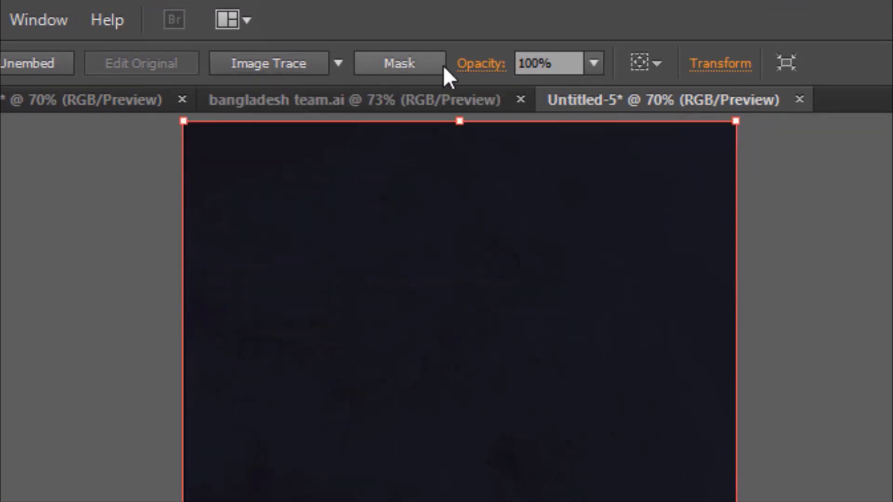
{"action": "left_click", "coordinate": [479, 64]}
{"action": "left_click", "coordinate": [309, 111]}
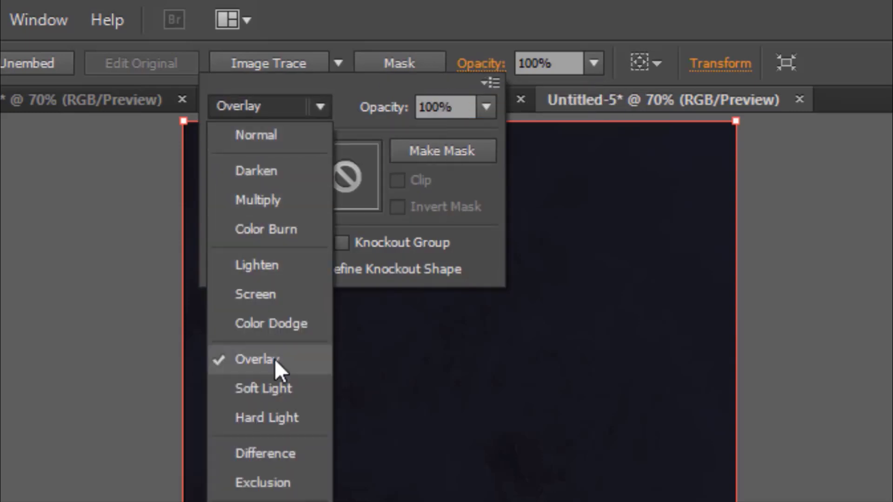
{"action": "left_click", "coordinate": [272, 395]}
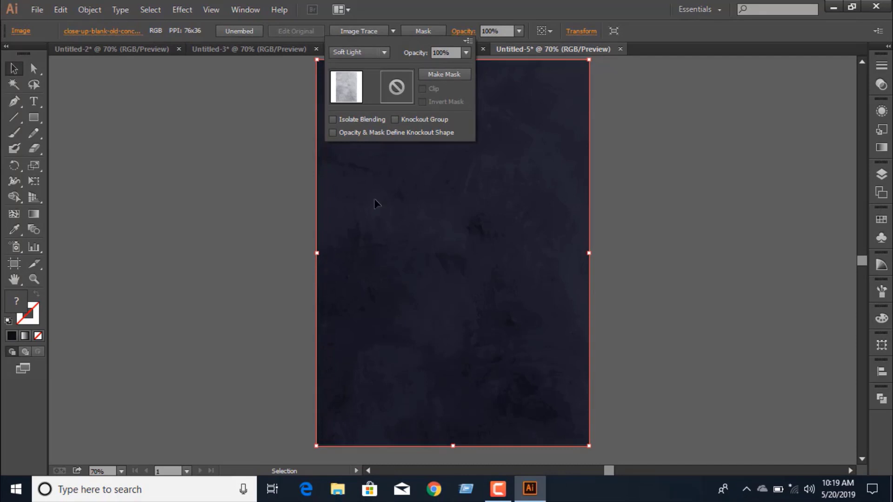
{"action": "left_click", "coordinate": [663, 276]}
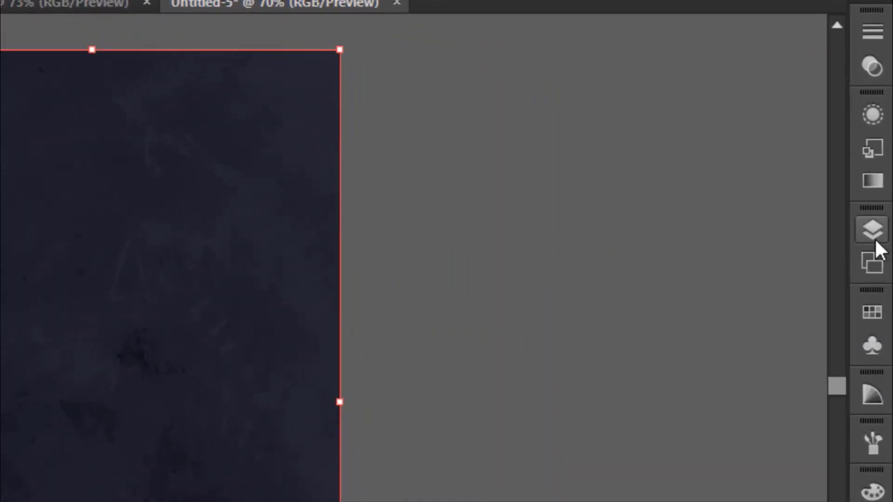
Step: Lock the concrete texture's layer and add a new layer on top of it
{"action": "left_click", "coordinate": [881, 174]}
{"action": "left_click", "coordinate": [595, 247]}
{"action": "left_click", "coordinate": [772, 438]}
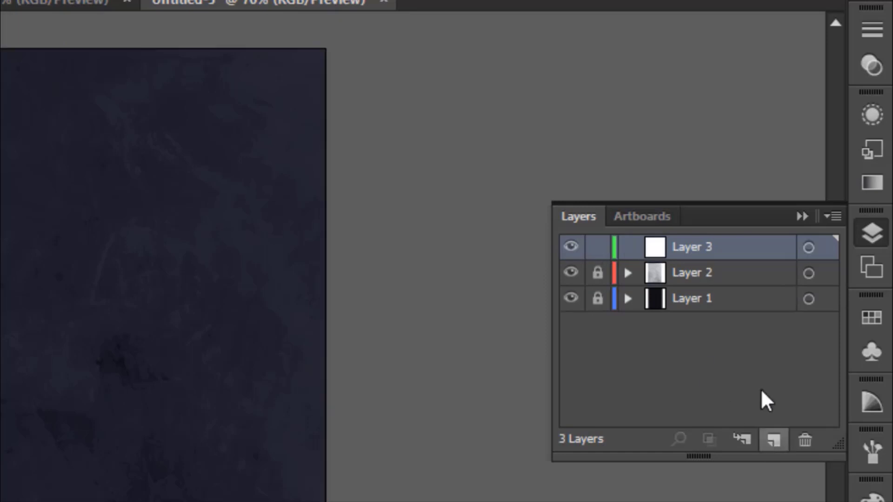
{"action": "left_click", "coordinate": [801, 217]}
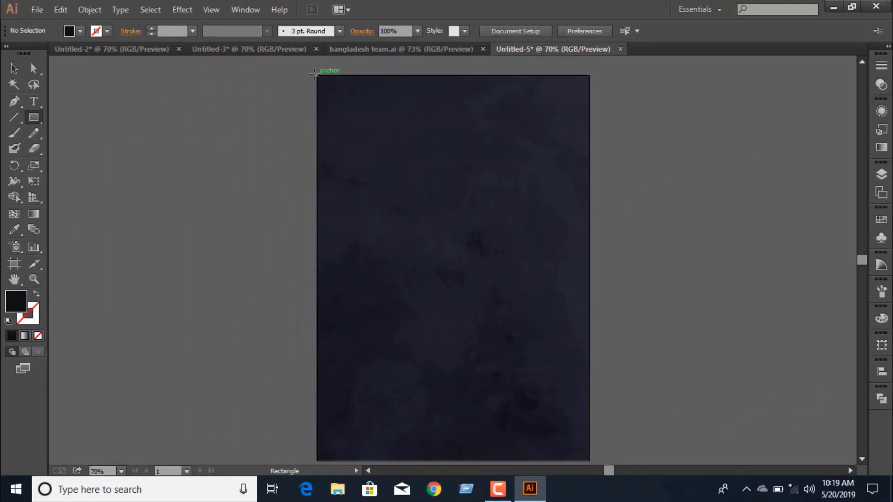
Step: Draw a dark rectangle over the whole artboard on the new layer and set its opacity to 50%
{"action": "left_click_drag", "start_coordinate": [315, 75], "coordinate": [439, 240]}
{"action": "key", "text": "ctrl+z"}
{"action": "left_click_drag", "start_coordinate": [315, 74], "coordinate": [589, 414]}
{"action": "left_click", "coordinate": [16, 69]}
{"action": "left_click", "coordinate": [398, 31]}
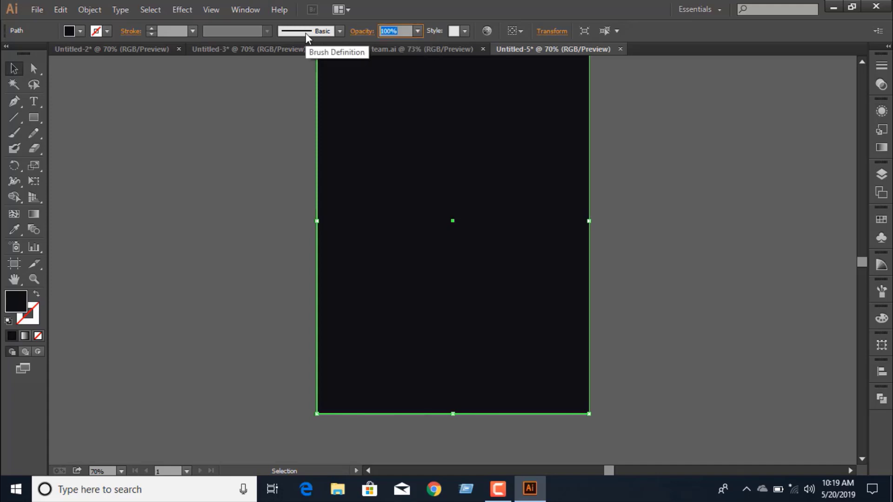
{"action": "type", "text": "50"}
{"action": "key", "text": "Return"}
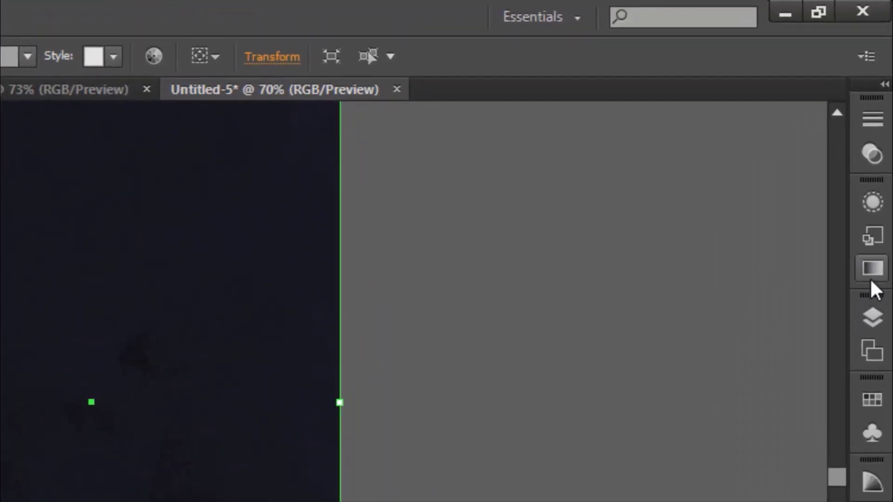
Step: Fill the semi-transparent rectangle with a white-to-black gradient of the Radial type
{"action": "left_click", "coordinate": [870, 279]}
{"action": "left_click", "coordinate": [697, 351]}
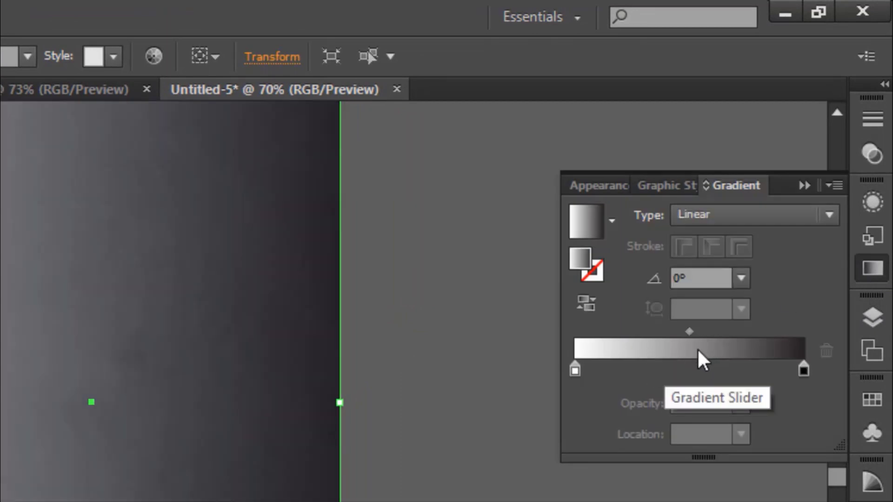
{"action": "left_click", "coordinate": [792, 217]}
{"action": "left_click", "coordinate": [721, 266]}
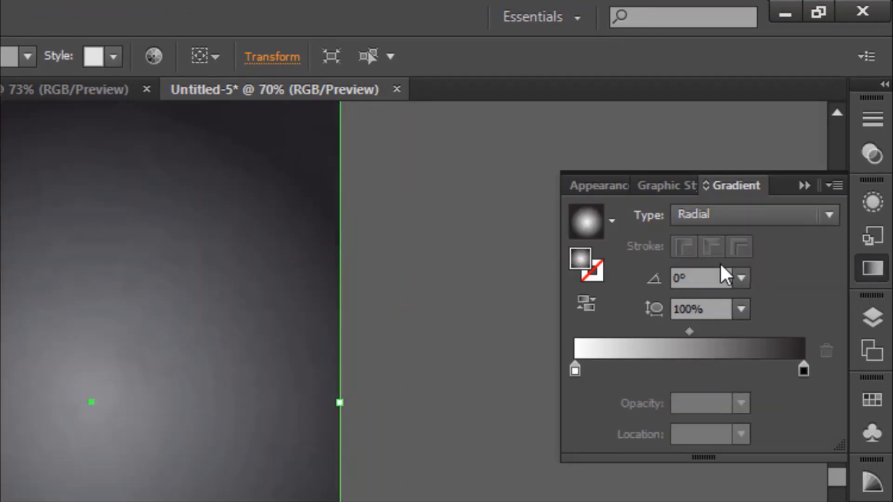
{"action": "scroll", "coordinate": [405, 329], "scroll_direction": "up", "scroll_amount": 3}
{"action": "scroll", "coordinate": [384, 339], "scroll_direction": "down", "scroll_amount": 1}
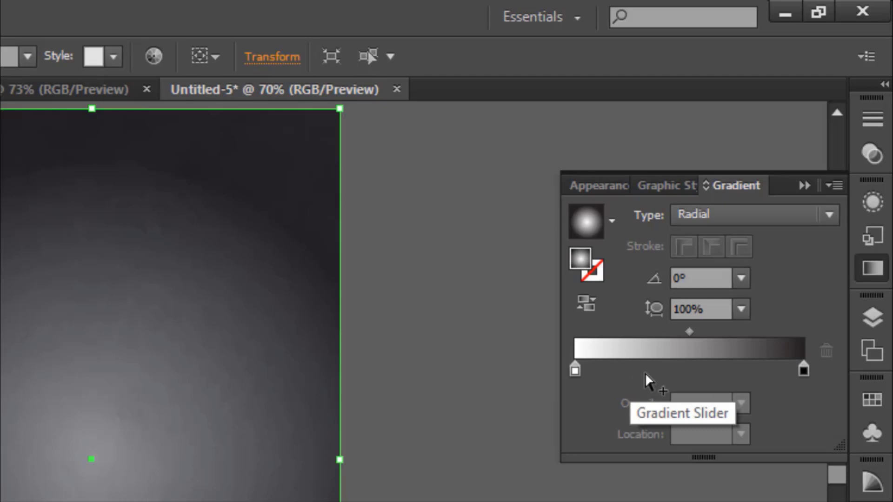
Step: Set the opacity of both the white and the black gradient stops to 50%
{"action": "left_click", "coordinate": [573, 371]}
{"action": "left_click", "coordinate": [715, 404]}
{"action": "type", "text": "50"}
{"action": "left_click", "coordinate": [801, 366]}
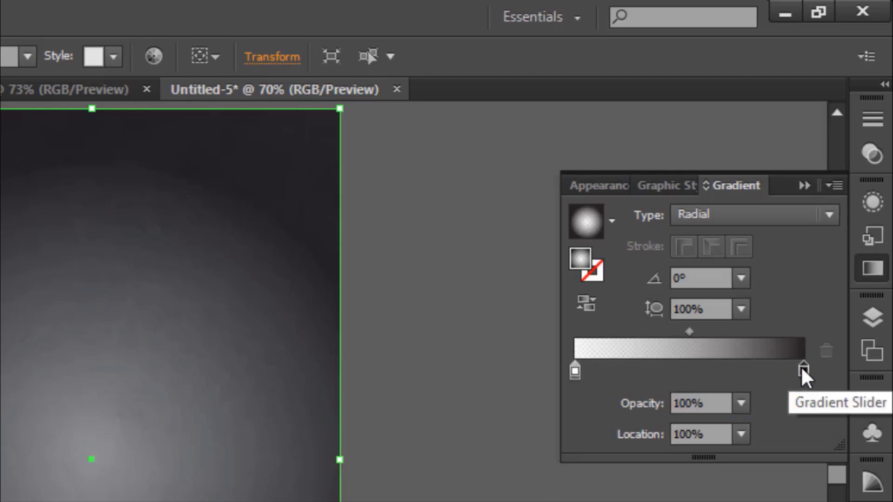
{"action": "left_click", "coordinate": [701, 404]}
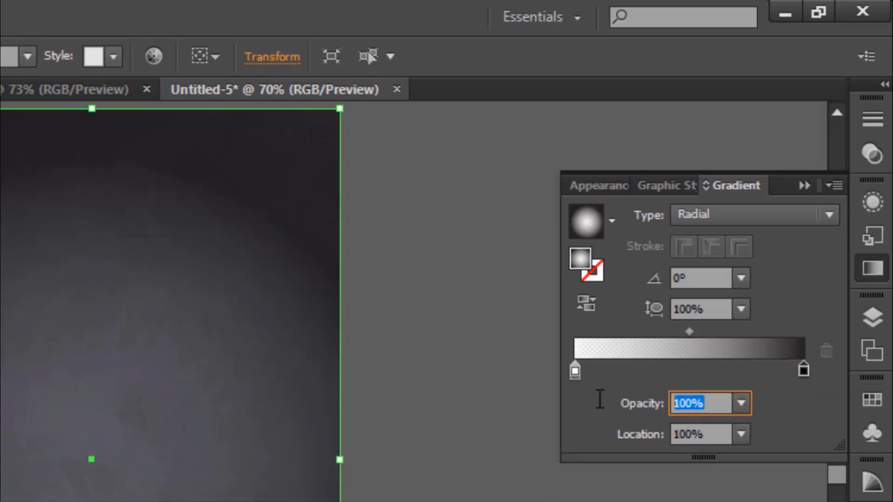
{"action": "type", "text": "50"}
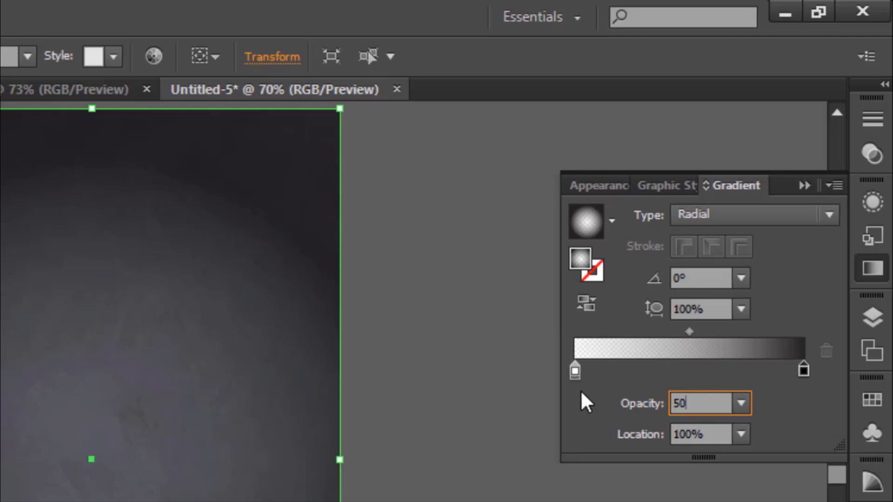
{"action": "key", "text": "Return"}
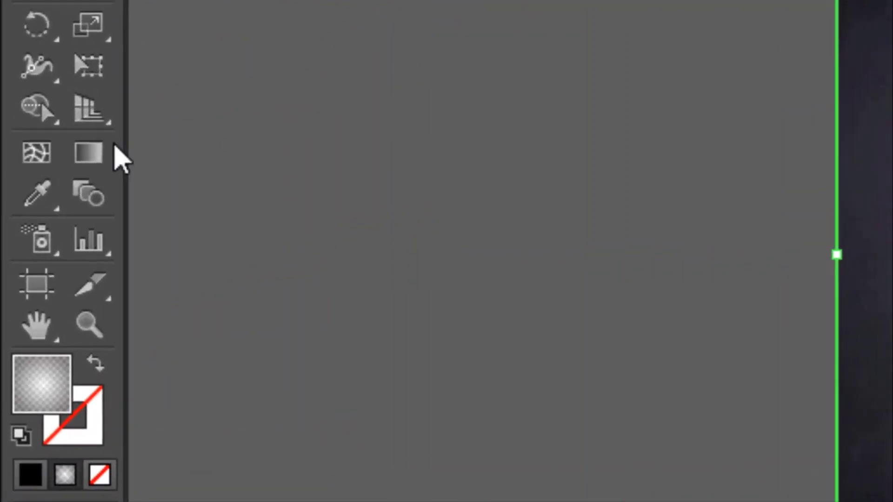
Step: Stretch the radial gradient outward until its edge lies well beyond the artboard's side, and deselect the rectangle
{"action": "left_click", "coordinate": [34, 214]}
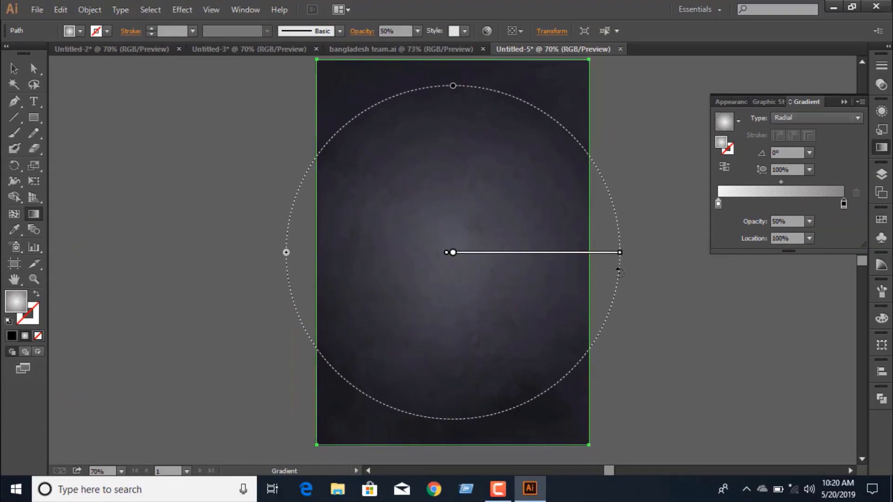
{"action": "left_click_drag", "start_coordinate": [859, 253], "coordinate": [892, 253]}
{"action": "left_click_drag", "start_coordinate": [756, 253], "coordinate": [756, 252]}
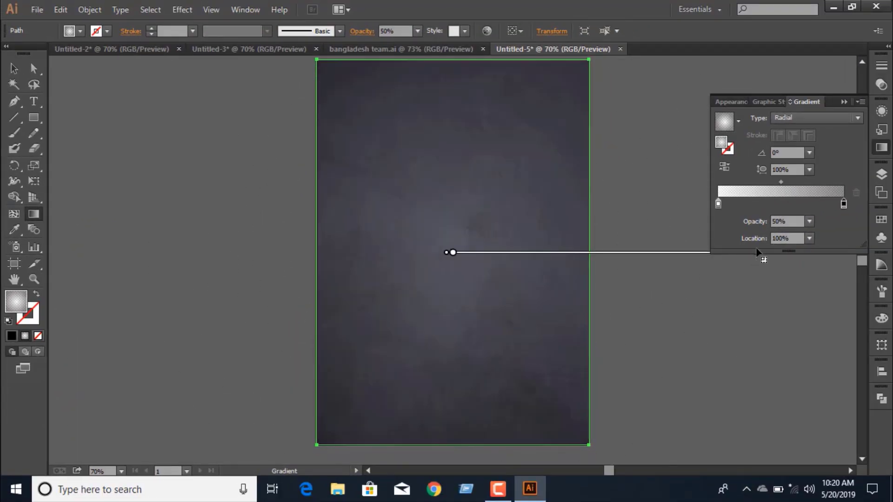
{"action": "left_click", "coordinate": [843, 102]}
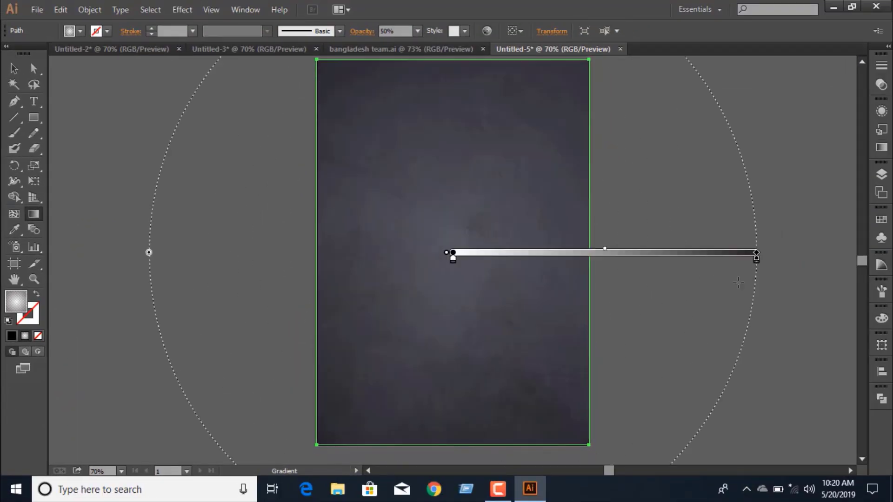
{"action": "mouse_move", "coordinate": [756, 254]}
{"action": "left_mouse_down"}
{"action": "mouse_move", "coordinate": [683, 252]}
{"action": "mouse_move", "coordinate": [726, 254]}
{"action": "left_mouse_up"}
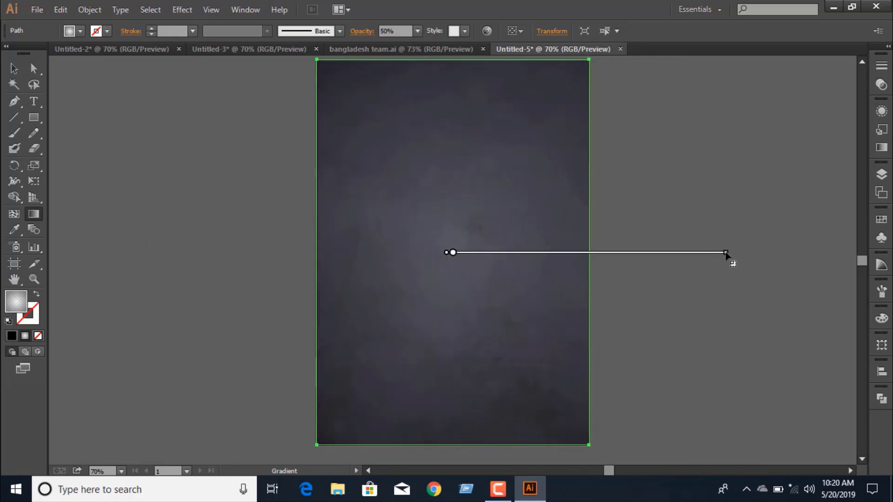
{"action": "left_click", "coordinate": [15, 69]}
{"action": "left_click", "coordinate": [126, 136]}
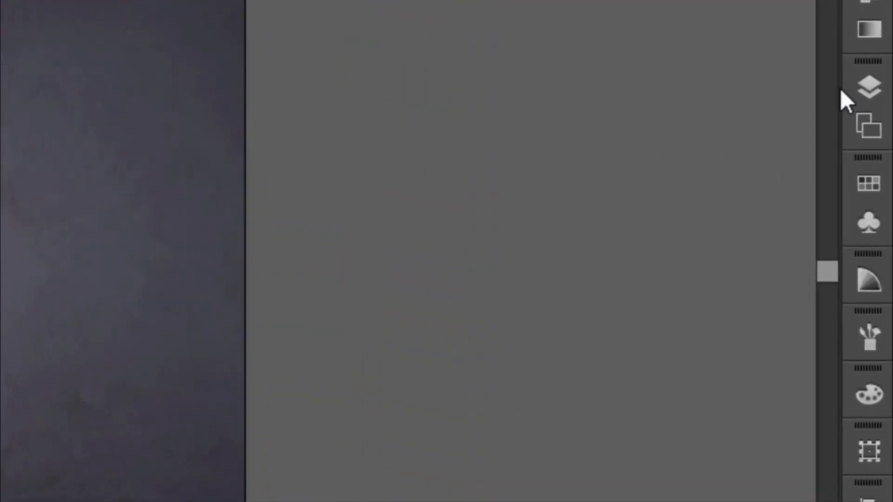
Step: Lock the gradient rectangle's layer and add a new layer above it
{"action": "left_click", "coordinate": [881, 174]}
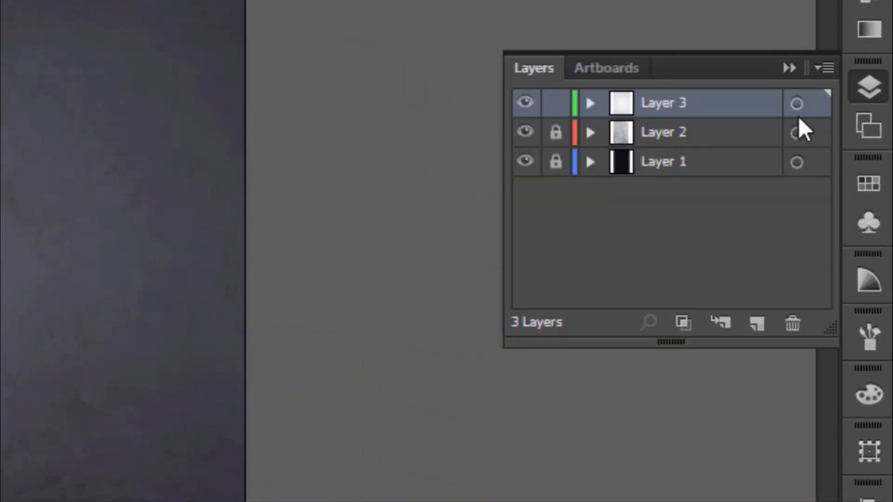
{"action": "left_click", "coordinate": [560, 107]}
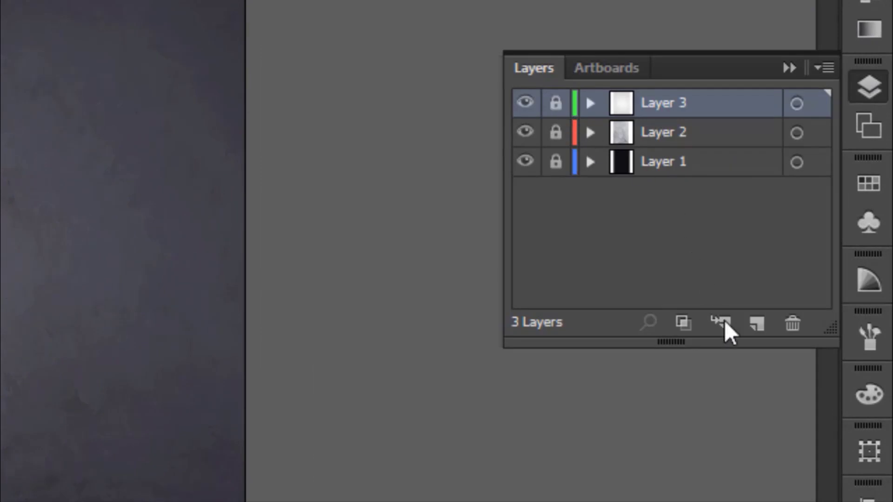
{"action": "left_click", "coordinate": [756, 323]}
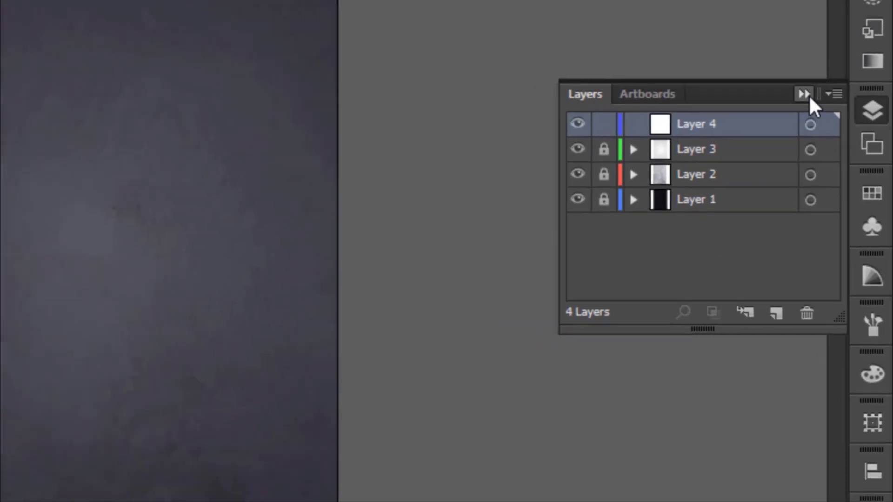
{"action": "left_click", "coordinate": [808, 95]}
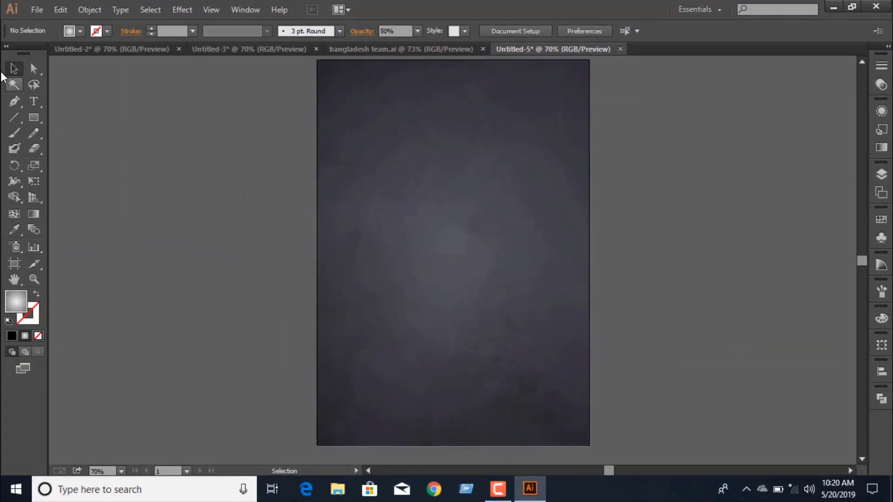
Step: Open the cricketer photo 223989.6 from the D pic folder as a separate document
{"action": "left_click", "coordinate": [36, 10]}
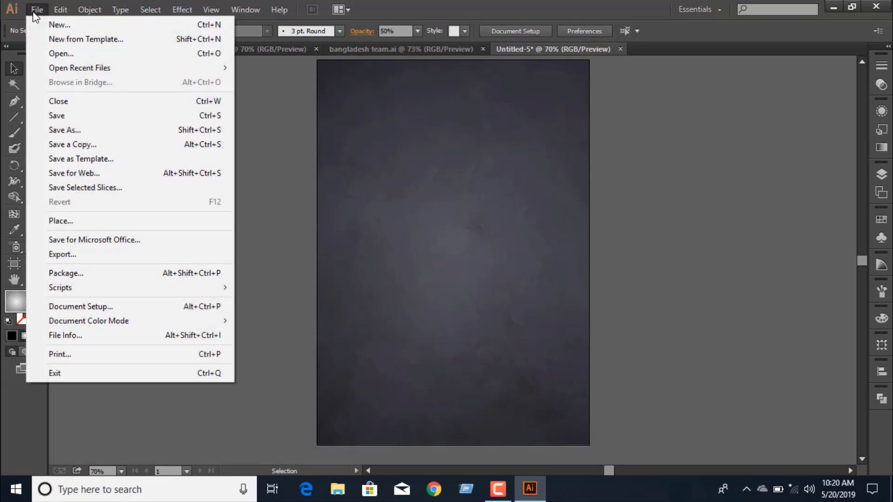
{"action": "left_click", "coordinate": [69, 54]}
{"action": "left_click", "coordinate": [173, 111]}
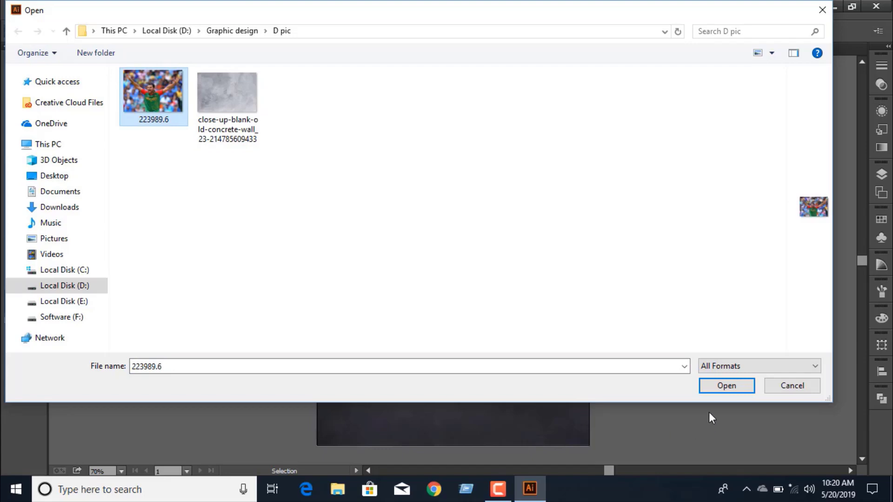
{"action": "left_click", "coordinate": [727, 387]}
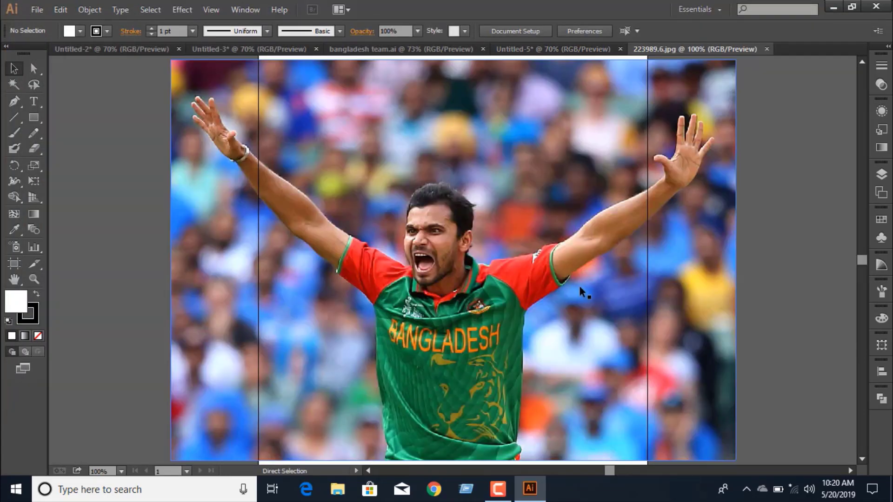
Step: Lock the photo's layer and add a new layer above it for tracing
{"action": "key", "text": "ctrl+minus"}
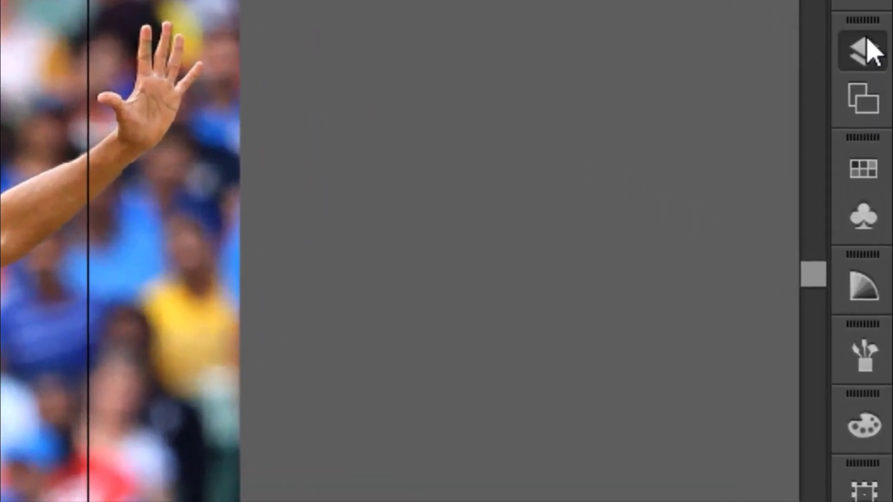
{"action": "left_click", "coordinate": [881, 174]}
{"action": "left_click", "coordinate": [484, 70]}
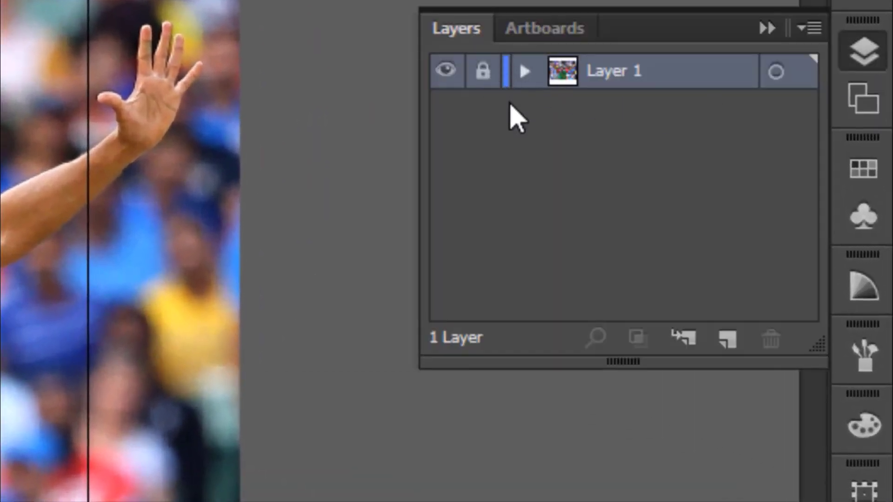
{"action": "left_click", "coordinate": [728, 339]}
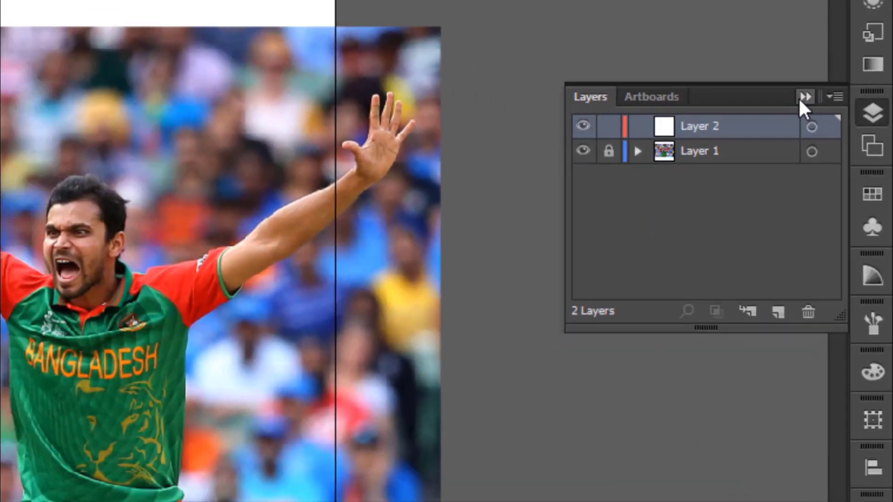
{"action": "left_click", "coordinate": [804, 97]}
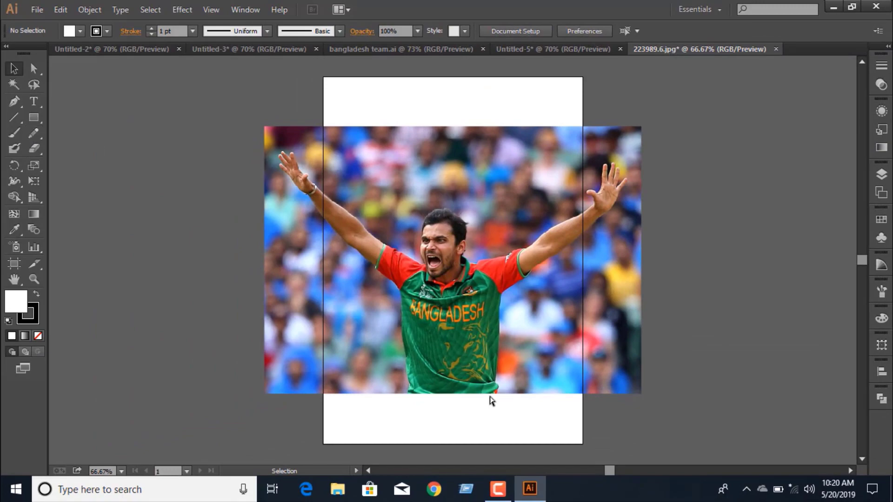
Step: Start a no-fill Pen path at the shirt's lower-left corner in the photo and trace up the shirt's left side
{"action": "key", "text": "ctrl+plus"}
{"action": "key", "text": "ctrl+plus"}
{"action": "key", "text": "ctrl+plus"}
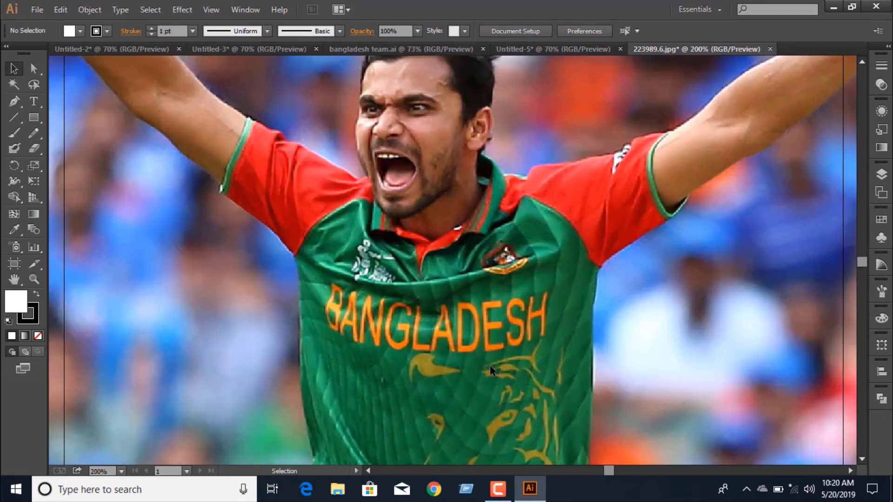
{"action": "scroll", "coordinate": [490, 366], "scroll_direction": "down", "scroll_amount": 5}
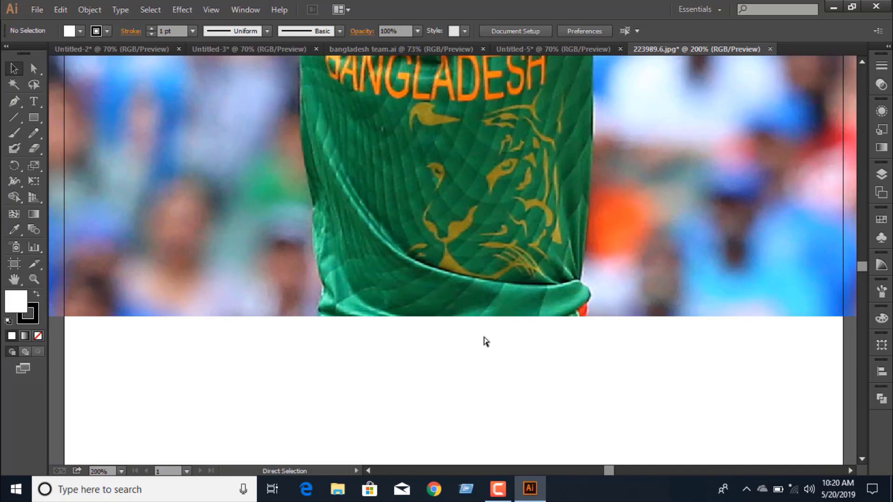
{"action": "key", "text": "ctrl+plus"}
{"action": "scroll", "coordinate": [444, 319], "scroll_direction": "up", "scroll_amount": 3}
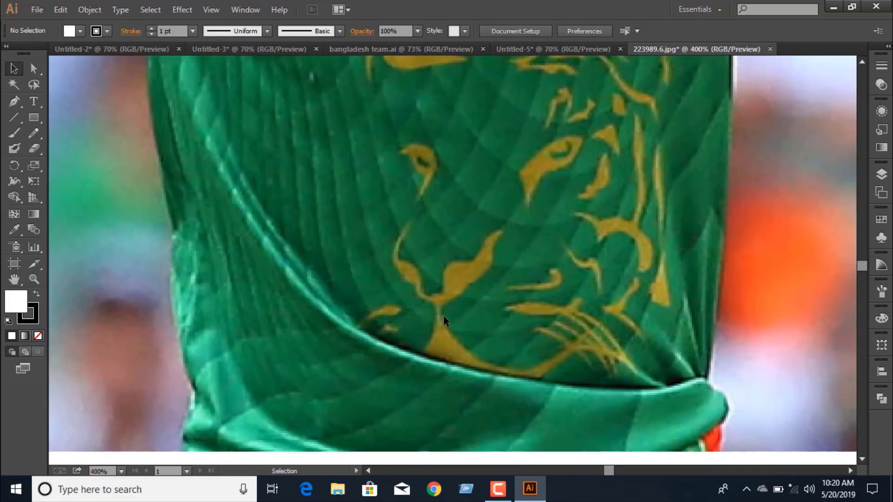
{"action": "key", "text": "space"}
{"action": "left_click_drag", "start_coordinate": [358, 322], "coordinate": [554, 313]}
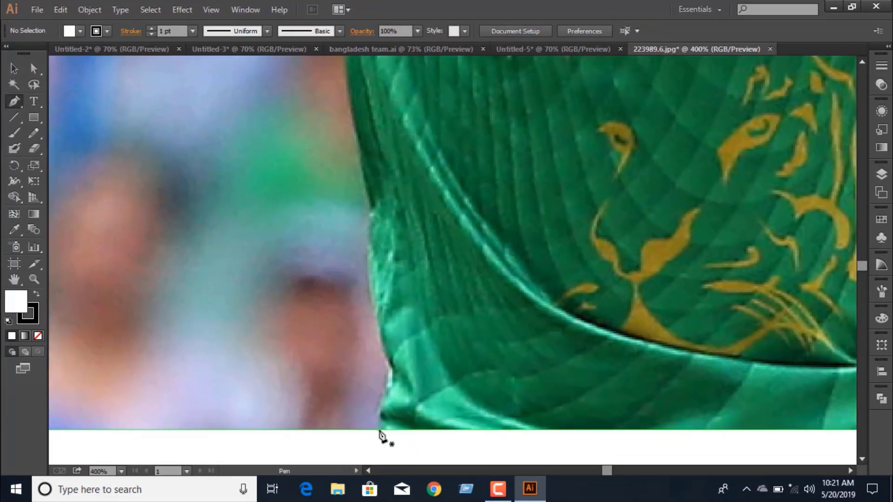
{"action": "left_click", "coordinate": [379, 430]}
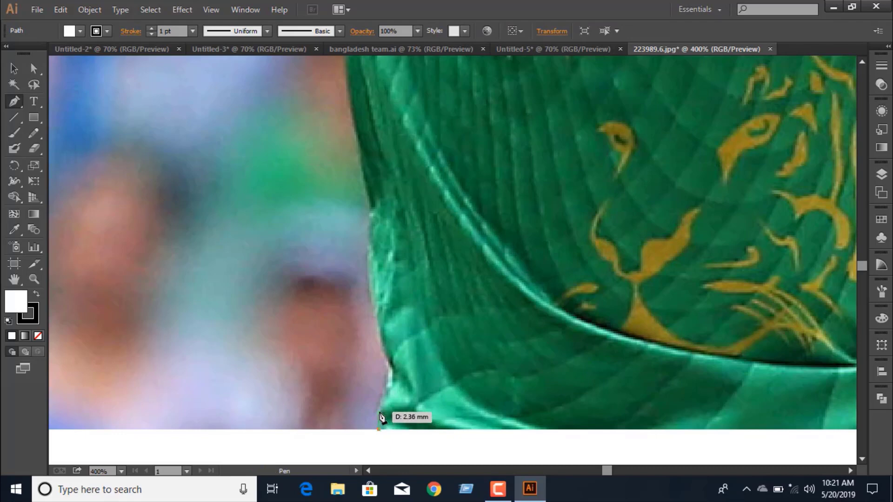
{"action": "left_click", "coordinate": [379, 414]}
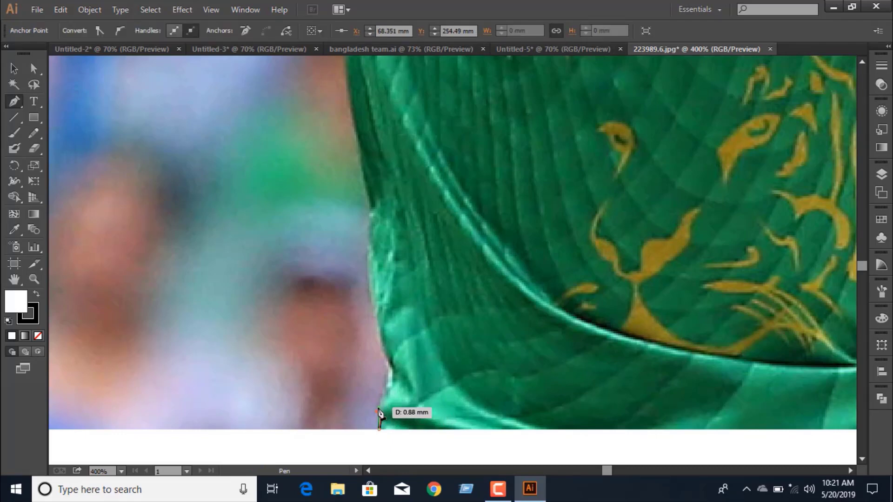
{"action": "left_click", "coordinate": [394, 370]}
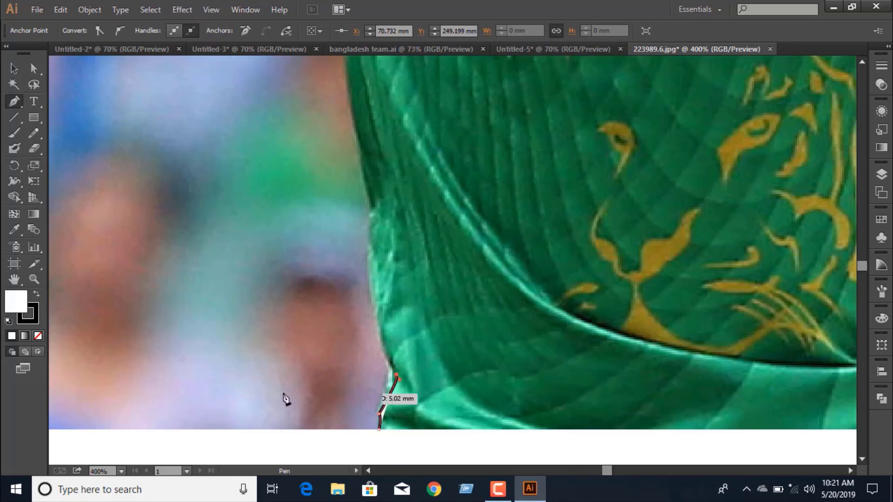
{"action": "left_click", "coordinate": [38, 336]}
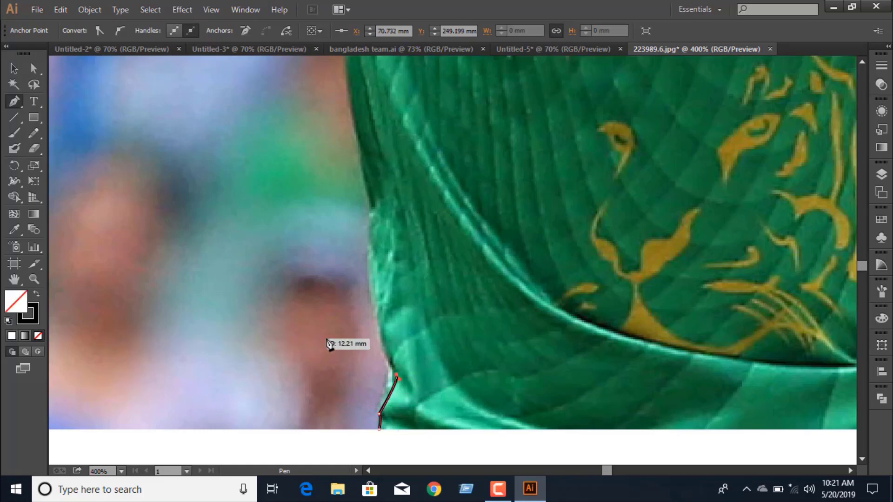
{"action": "left_click", "coordinate": [379, 317]}
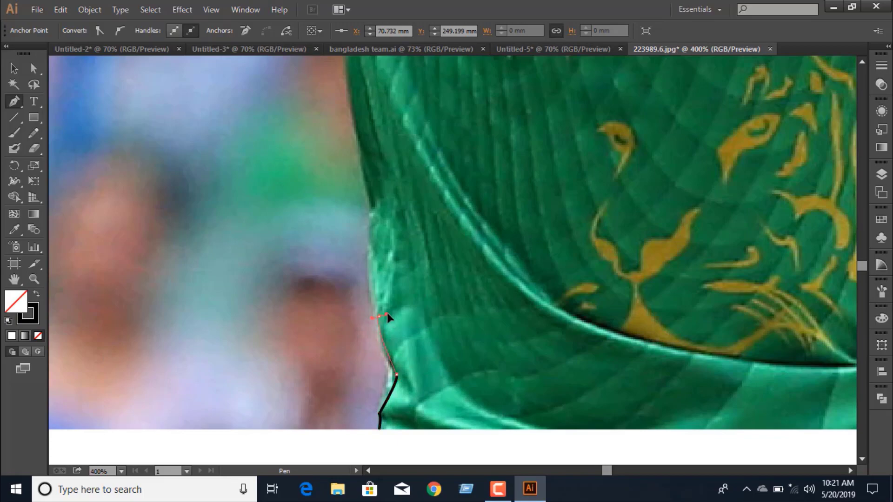
{"action": "left_click_drag", "start_coordinate": [374, 210], "coordinate": [385, 194]}
Step: Continue the Pen path up to the left armpit and along the sleeve's underside to the cuff
{"action": "scroll", "coordinate": [385, 195], "scroll_direction": "up", "scroll_amount": 10}
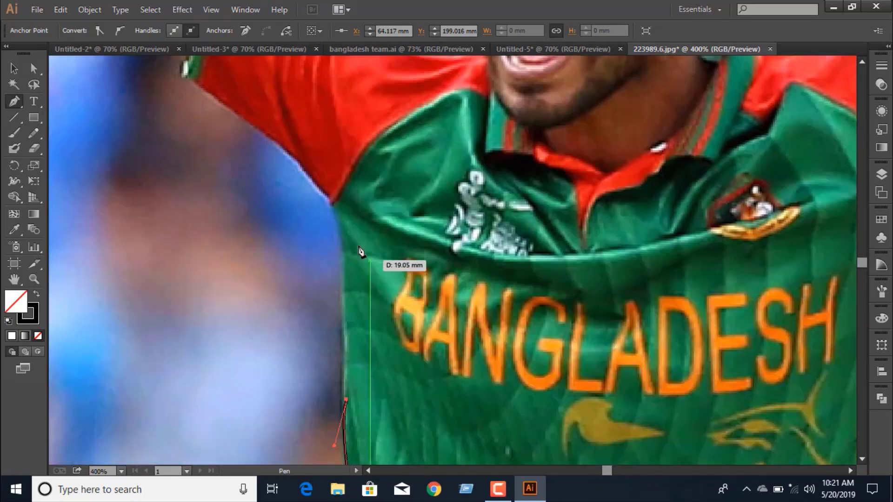
{"action": "left_click", "coordinate": [332, 204]}
{"action": "left_click_drag", "start_coordinate": [301, 166], "coordinate": [289, 149]}
{"action": "scroll", "coordinate": [197, 140], "scroll_direction": "up", "scroll_amount": 5}
{"action": "left_click_drag", "start_coordinate": [197, 237], "coordinate": [182, 223]}
{"action": "left_click", "coordinate": [182, 260]}
{"action": "left_click", "coordinate": [185, 245]}
Step: Trace the lower edge of the outstretched arm on the photo's left, from the cuff towards the wrist
{"action": "scroll", "coordinate": [185, 244], "scroll_direction": "up", "scroll_amount": 3}
{"action": "scroll", "coordinate": [185, 244], "scroll_direction": "left", "scroll_amount": 12}
{"action": "left_click_drag", "start_coordinate": [539, 306], "coordinate": [510, 290]}
{"action": "left_click", "coordinate": [483, 262]}
{"action": "left_click_drag", "start_coordinate": [416, 212], "coordinate": [398, 200]}
{"action": "left_click", "coordinate": [390, 186]}
{"action": "scroll", "coordinate": [390, 183], "scroll_direction": "up", "scroll_amount": 3}
{"action": "left_click_drag", "start_coordinate": [334, 205], "coordinate": [306, 174]}
{"action": "left_click_drag", "start_coordinate": [249, 185], "coordinate": [243, 186]}
Step: Trace around the bracelet's underside and along the outer edge of the hand to the little finger's tip
{"action": "left_click_drag", "start_coordinate": [287, 142], "coordinate": [737, 364]}
{"action": "left_click", "coordinate": [622, 309]}
{"action": "left_click", "coordinate": [616, 314]}
{"action": "left_click_drag", "start_coordinate": [593, 299], "coordinate": [591, 287]}
{"action": "left_click", "coordinate": [593, 294]}
{"action": "left_click_drag", "start_coordinate": [544, 250], "coordinate": [527, 228]}
{"action": "left_click", "coordinate": [513, 201]}
{"action": "left_click", "coordinate": [492, 180]}
{"action": "left_click", "coordinate": [468, 161]}
{"action": "left_click", "coordinate": [451, 142]}
Step: Trace around the little and ring fingers and up to the middle finger, following the gaps between them
{"action": "left_click_drag", "start_coordinate": [470, 139], "coordinate": [486, 164]}
{"action": "left_click", "coordinate": [500, 161]}
{"action": "left_click", "coordinate": [492, 145]}
{"action": "left_click", "coordinate": [466, 113]}
{"action": "left_click_drag", "start_coordinate": [463, 80], "coordinate": [487, 95]}
{"action": "left_click", "coordinate": [503, 122]}
{"action": "left_click", "coordinate": [487, 97]}
{"action": "left_click", "coordinate": [469, 77]}
{"action": "left_click", "coordinate": [464, 70]}
Step: Trace around the middle finger, index finger and thumb, and on over the bracelet's upper side
{"action": "scroll", "coordinate": [465, 75], "scroll_direction": "up", "scroll_amount": 3}
{"action": "left_click_drag", "start_coordinate": [484, 189], "coordinate": [549, 253]}
{"action": "left_click", "coordinate": [520, 232]}
{"action": "left_click", "coordinate": [514, 197]}
{"action": "left_click", "coordinate": [549, 240]}
{"action": "left_click", "coordinate": [559, 275]}
{"action": "left_click", "coordinate": [577, 300]}
{"action": "left_click", "coordinate": [593, 317]}
{"action": "left_click", "coordinate": [598, 321]}
{"action": "scroll", "coordinate": [605, 325], "scroll_direction": "down", "scroll_amount": 3}
{"action": "left_click", "coordinate": [649, 322]}
{"action": "left_click_drag", "start_coordinate": [674, 339], "coordinate": [686, 347]}
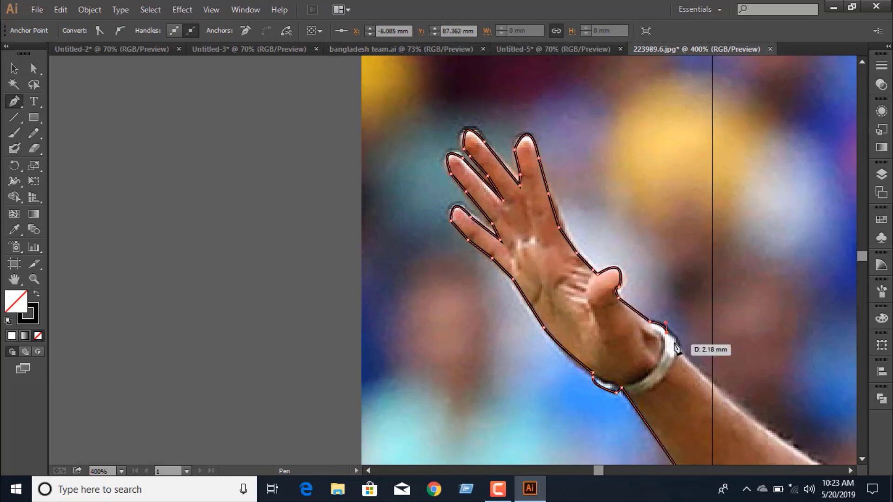
{"action": "left_click", "coordinate": [676, 355]}
Step: Trace the upper edge of the left-hand arm from the bracelet down to the sleeve cuff
{"action": "left_click_drag", "start_coordinate": [748, 430], "coordinate": [305, 291]}
{"action": "left_click", "coordinate": [305, 288]}
{"action": "left_click", "coordinate": [424, 363]}
{"action": "left_click_drag", "start_coordinate": [627, 448], "coordinate": [296, 259]}
{"action": "left_click", "coordinate": [147, 222]}
{"action": "left_click", "coordinate": [184, 260]}
{"action": "left_click", "coordinate": [244, 323]}
{"action": "left_click", "coordinate": [301, 358]}
Step: Trace the top of the left sleeve and shoulder up to the player's jaw
{"action": "left_click", "coordinate": [315, 365]}
{"action": "left_click", "coordinate": [342, 381]}
{"action": "left_click", "coordinate": [364, 384]}
{"action": "left_click_drag", "start_coordinate": [450, 416], "coordinate": [269, 322]}
{"action": "left_click", "coordinate": [224, 290]}
{"action": "left_click", "coordinate": [258, 303]}
{"action": "left_click", "coordinate": [309, 335]}
{"action": "left_click_drag", "start_coordinate": [362, 366], "coordinate": [367, 369]}
{"action": "left_click", "coordinate": [388, 361]}
Step: Trace the left side of the face from the jaw up to the forehead
{"action": "left_click", "coordinate": [366, 318]}
{"action": "left_click_drag", "start_coordinate": [364, 261], "coordinate": [366, 260]}
{"action": "left_click", "coordinate": [371, 229]}
{"action": "left_click", "coordinate": [369, 210]}
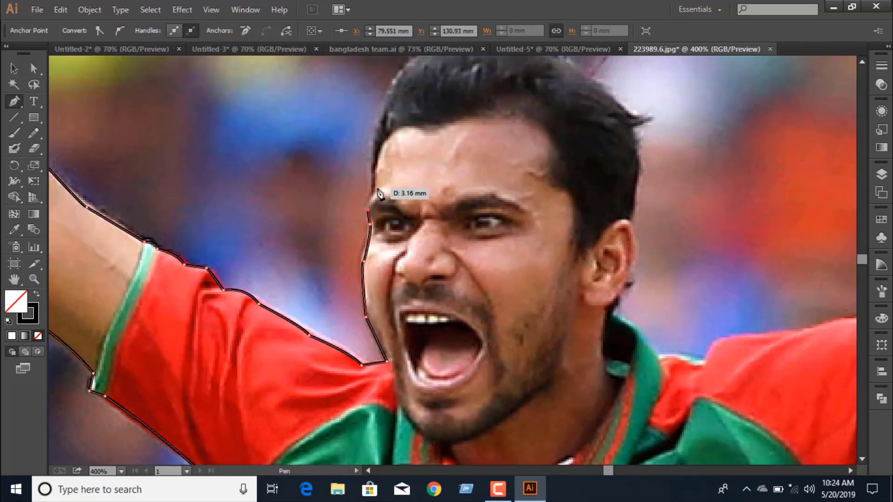
{"action": "left_click", "coordinate": [377, 189]}
Step: Trace the outline of the hair over the top of the head and down towards the right ear
{"action": "scroll", "coordinate": [377, 187], "scroll_direction": "up", "scroll_amount": 3}
{"action": "left_click", "coordinate": [374, 219]}
{"action": "left_click", "coordinate": [387, 175]}
{"action": "left_click", "coordinate": [410, 125]}
{"action": "left_click", "coordinate": [437, 112]}
{"action": "left_click", "coordinate": [633, 208]}
{"action": "left_click", "coordinate": [637, 241]}
Step: Trace around the ear and down the neck to the collar and the start of the right shoulder
{"action": "scroll", "coordinate": [660, 291], "scroll_direction": "down", "scroll_amount": 3}
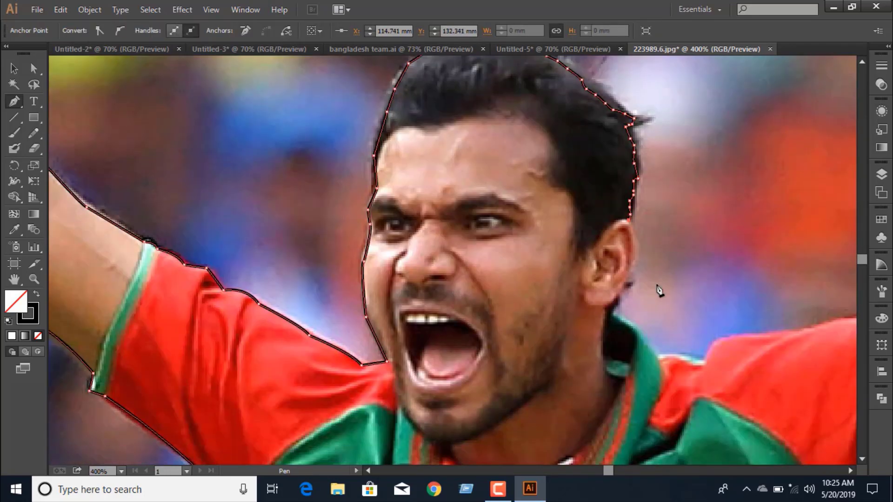
{"action": "left_click_drag", "start_coordinate": [659, 291], "coordinate": [488, 263]}
{"action": "left_click_drag", "start_coordinate": [455, 243], "coordinate": [440, 256]}
{"action": "left_click", "coordinate": [441, 280]}
{"action": "left_click_drag", "start_coordinate": [465, 306], "coordinate": [469, 318]}
{"action": "left_click_drag", "start_coordinate": [485, 328], "coordinate": [484, 335]}
{"action": "left_click", "coordinate": [484, 328]}
{"action": "left_click", "coordinate": [533, 335]}
Step: Trace the top of the right shoulder and sleeve out to the cuff
{"action": "left_click_drag", "start_coordinate": [586, 310], "coordinate": [625, 334]}
{"action": "left_click", "coordinate": [586, 310]}
{"action": "left_click", "coordinate": [633, 302]}
{"action": "left_click", "coordinate": [700, 288]}
{"action": "left_click_drag", "start_coordinate": [720, 280], "coordinate": [728, 280]}
{"action": "left_click_drag", "start_coordinate": [736, 268], "coordinate": [773, 266]}
Step: Trace the upper edge of the right-hand arm from the cuff along the forearm
{"action": "left_click_drag", "start_coordinate": [800, 245], "coordinate": [244, 304]}
{"action": "left_click", "coordinate": [267, 295]}
{"action": "left_click", "coordinate": [311, 265]}
{"action": "left_click_drag", "start_coordinate": [364, 212], "coordinate": [378, 208]}
{"action": "left_click_drag", "start_coordinate": [497, 137], "coordinate": [521, 141]}
Step: Trace from the right-hand wrist around the thumb to the base of the index finger
{"action": "left_click_drag", "start_coordinate": [630, 64], "coordinate": [399, 253]}
{"action": "left_click", "coordinate": [434, 230]}
{"action": "left_click", "coordinate": [435, 207]}
{"action": "left_click_drag", "start_coordinate": [428, 182], "coordinate": [431, 173]}
{"action": "left_click_drag", "start_coordinate": [394, 163], "coordinate": [352, 158]}
{"action": "left_click", "coordinate": [394, 163]}
{"action": "left_click_drag", "start_coordinate": [417, 144], "coordinate": [465, 182]}
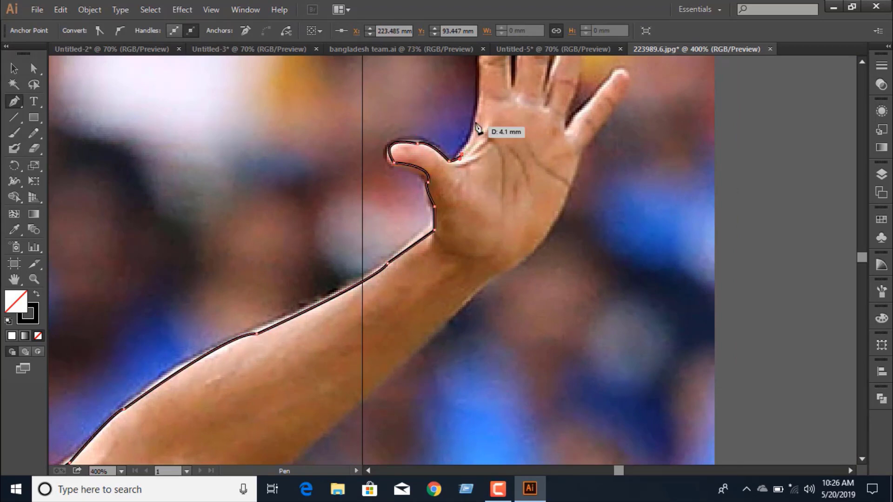
Step: Trace the index finger of the right-hand hand up around its tip and back down to its base
{"action": "left_click_drag", "start_coordinate": [478, 118], "coordinate": [481, 74]}
{"action": "left_click_drag", "start_coordinate": [524, 58], "coordinate": [524, 215]}
{"action": "left_click", "coordinate": [482, 229]}
{"action": "left_click", "coordinate": [481, 201]}
{"action": "left_click_drag", "start_coordinate": [486, 158], "coordinate": [537, 199]}
{"action": "left_click", "coordinate": [485, 157]}
{"action": "left_click", "coordinate": [509, 158]}
{"action": "left_click", "coordinate": [509, 245]}
{"action": "left_click", "coordinate": [516, 245]}
Step: Trace around the middle finger, over the tip and down to the gap beside the ring finger
{"action": "left_click", "coordinate": [520, 228]}
{"action": "left_click", "coordinate": [536, 148]}
{"action": "left_click_drag", "start_coordinate": [557, 143], "coordinate": [592, 196]}
{"action": "left_click", "coordinate": [557, 142]}
{"action": "left_click", "coordinate": [540, 253]}
Step: Trace the inner side of the ring finger up and around its tip
{"action": "left_click", "coordinate": [550, 241]}
{"action": "left_click", "coordinate": [557, 216]}
{"action": "left_click", "coordinate": [563, 193]}
{"action": "left_click", "coordinate": [564, 172]}
{"action": "left_click", "coordinate": [584, 172]}
Step: Trace around the little finger and down the outer edge of the palm to the wrist
{"action": "left_click_drag", "start_coordinate": [562, 270], "coordinate": [548, 294]}
{"action": "left_click_drag", "start_coordinate": [628, 236], "coordinate": [628, 248]}
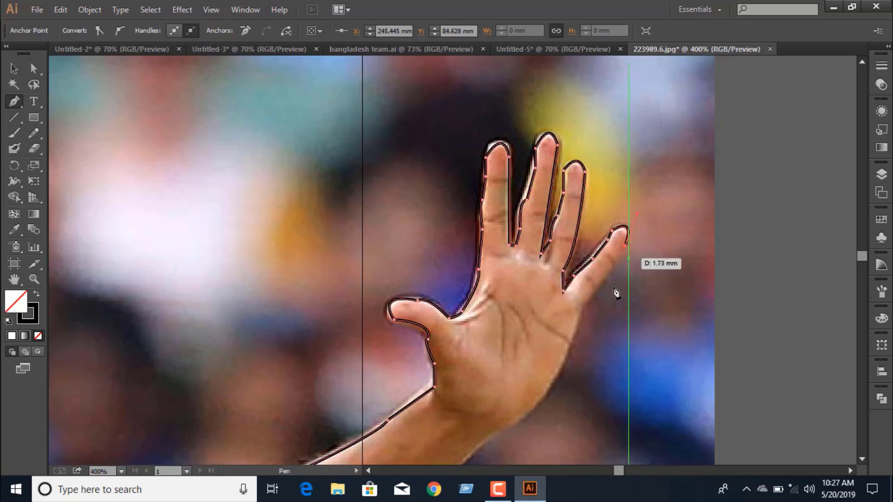
{"action": "scroll", "coordinate": [576, 306], "scroll_direction": "down", "scroll_amount": 3}
{"action": "left_click_drag", "start_coordinate": [502, 306], "coordinate": [436, 340]}
{"action": "left_click", "coordinate": [502, 306]}
Step: Trace the underside of the right-hand arm from the wrist past the elbow towards the sleeve
{"action": "scroll", "coordinate": [508, 305], "scroll_direction": "down", "scroll_amount": 2}
{"action": "left_click_drag", "start_coordinate": [480, 245], "coordinate": [476, 261]}
{"action": "left_click", "coordinate": [394, 325]}
{"action": "scroll", "coordinate": [394, 325], "scroll_direction": "down", "scroll_amount": 2}
{"action": "left_click", "coordinate": [250, 358]}
{"action": "scroll", "coordinate": [249, 358], "scroll_direction": "down", "scroll_amount": 3}
{"action": "scroll", "coordinate": [249, 232], "scroll_direction": "left", "scroll_amount": 8}
{"action": "left_click", "coordinate": [547, 272]}
{"action": "left_click", "coordinate": [488, 294]}
Step: Trace around the sleeve cuff and along the sleeve's underside to the armpit
{"action": "left_click", "coordinate": [396, 363]}
{"action": "left_click", "coordinate": [364, 333]}
{"action": "left_click_drag", "start_coordinate": [217, 367], "coordinate": [222, 381]}
{"action": "left_click", "coordinate": [218, 366]}
Step: Trace the right-hand side of the shirt from the armpit down to the fold near the waist
{"action": "scroll", "coordinate": [221, 362], "scroll_direction": "down", "scroll_amount": 3}
{"action": "left_click", "coordinate": [203, 326]}
{"action": "scroll", "coordinate": [204, 328], "scroll_direction": "down", "scroll_amount": 3}
{"action": "left_click", "coordinate": [203, 336]}
{"action": "scroll", "coordinate": [221, 301], "scroll_direction": "down", "scroll_amount": 4}
{"action": "scroll", "coordinate": [221, 302], "scroll_direction": "left", "scroll_amount": 8}
{"action": "left_click", "coordinate": [528, 397]}
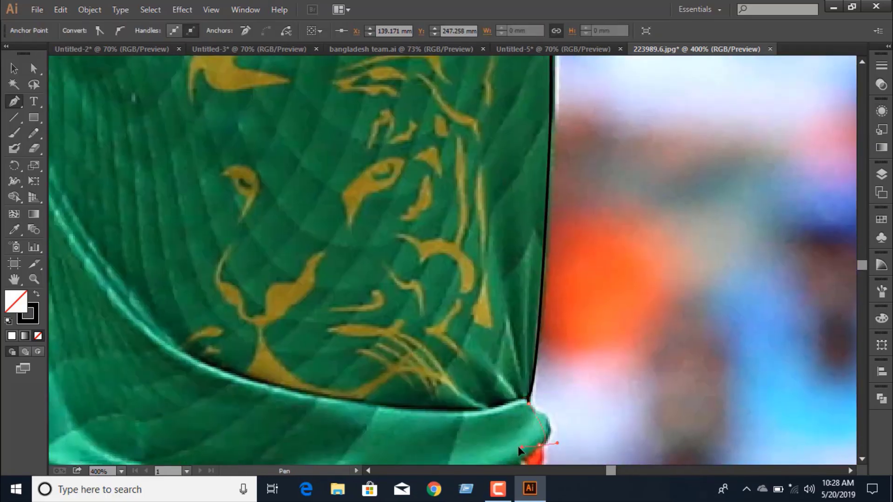
Step: Trace the shirt's lower right corner to the photo's bottom edge and close the path along that edge at its left side
{"action": "scroll", "coordinate": [539, 448], "scroll_direction": "down", "scroll_amount": 3}
{"action": "left_click_drag", "start_coordinate": [549, 310], "coordinate": [543, 320]}
{"action": "left_click", "coordinate": [541, 345]}
{"action": "left_click_drag", "start_coordinate": [343, 411], "coordinate": [763, 390]}
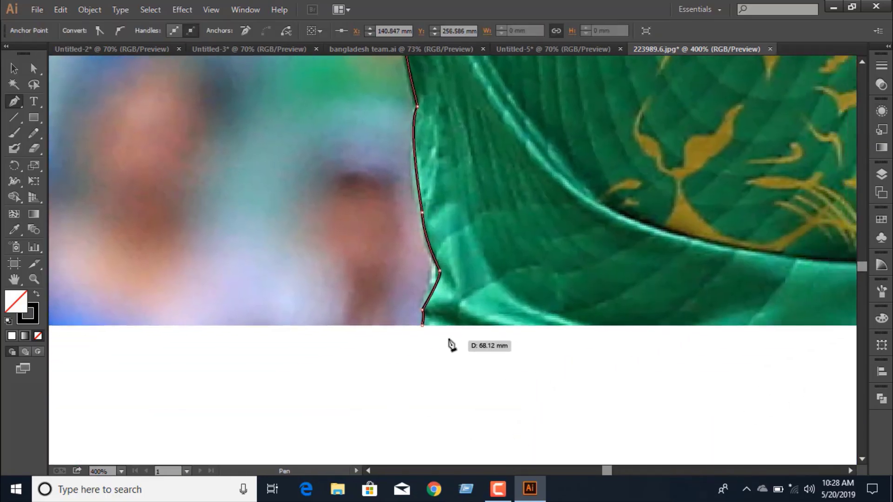
{"action": "left_click", "coordinate": [424, 330]}
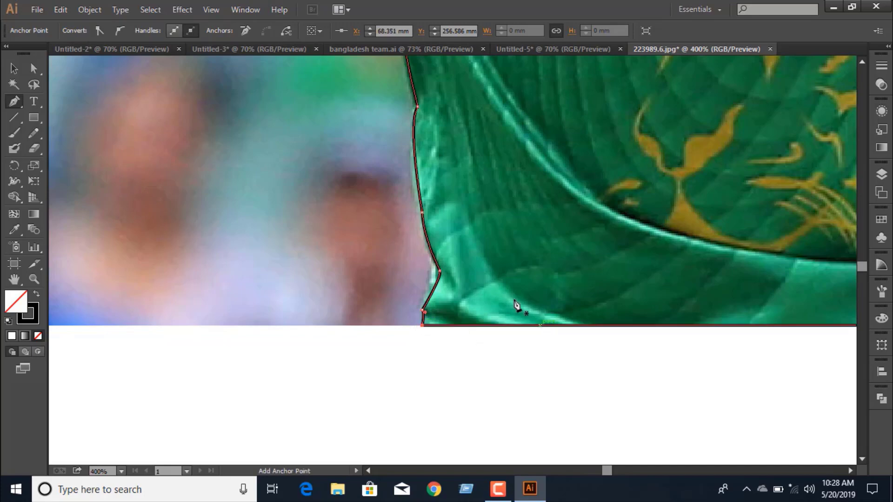
{"action": "left_click", "coordinate": [12, 68]}
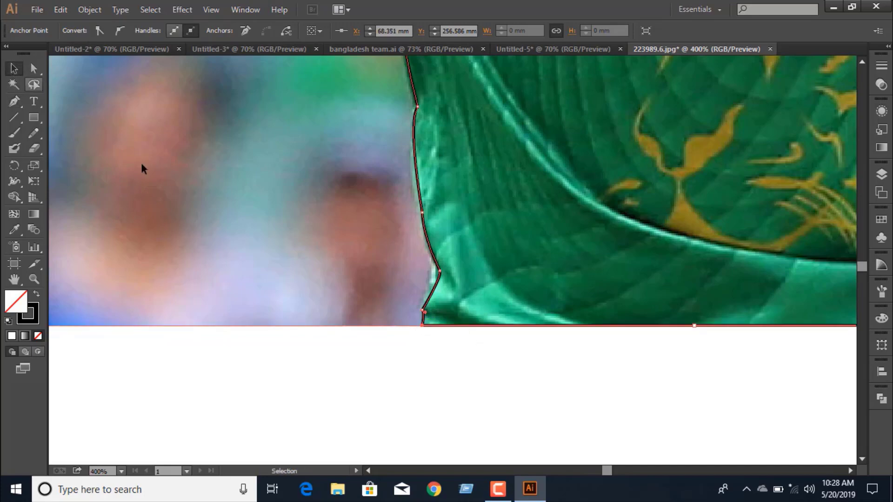
{"action": "left_click", "coordinate": [363, 367]}
Step: Select the traced outline together with the photo and make a clipping mask to cut out the cricketer
{"action": "key", "text": "ctrl+0"}
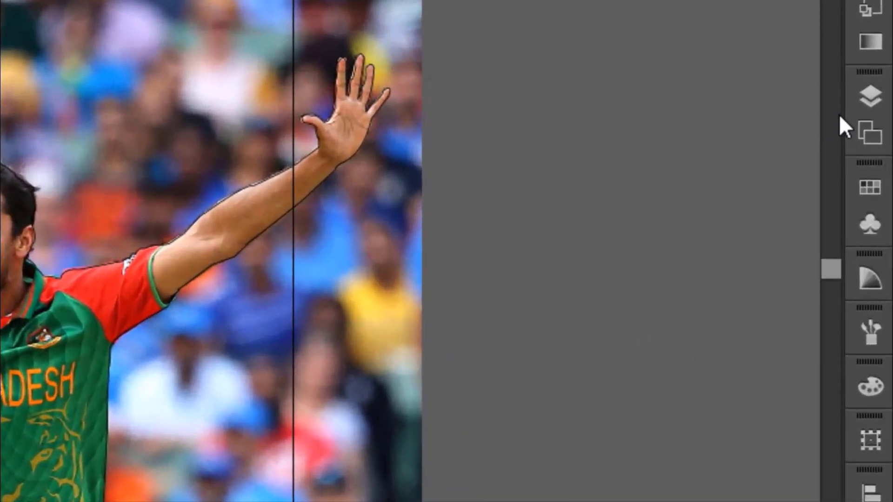
{"action": "left_click", "coordinate": [874, 125]}
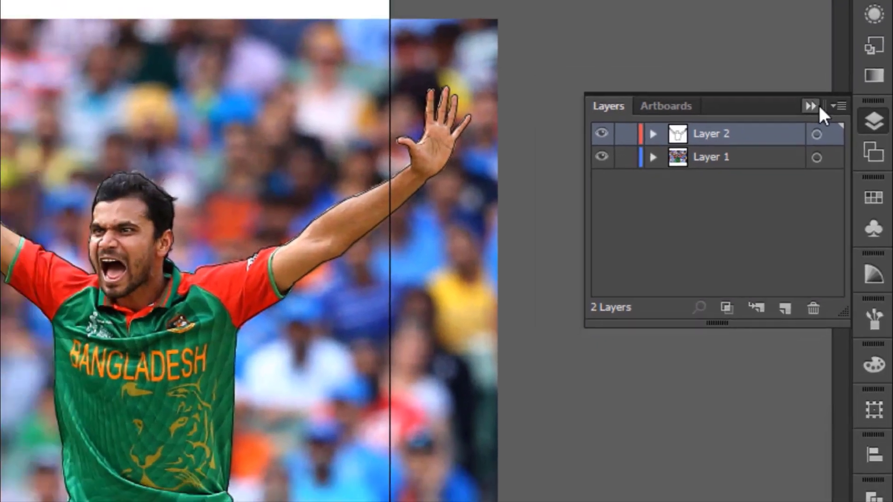
{"action": "left_click", "coordinate": [804, 78]}
{"action": "key", "text": "ctrl+a"}
{"action": "right_click", "coordinate": [452, 269]}
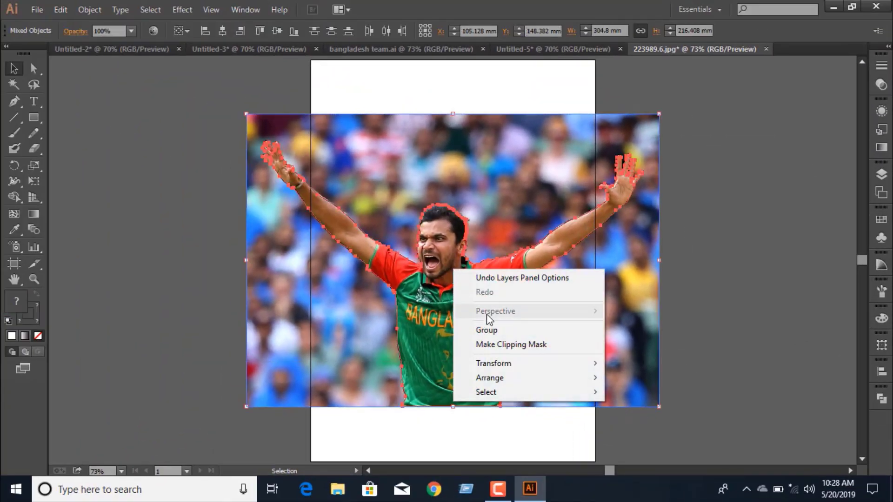
{"action": "left_click", "coordinate": [501, 350]}
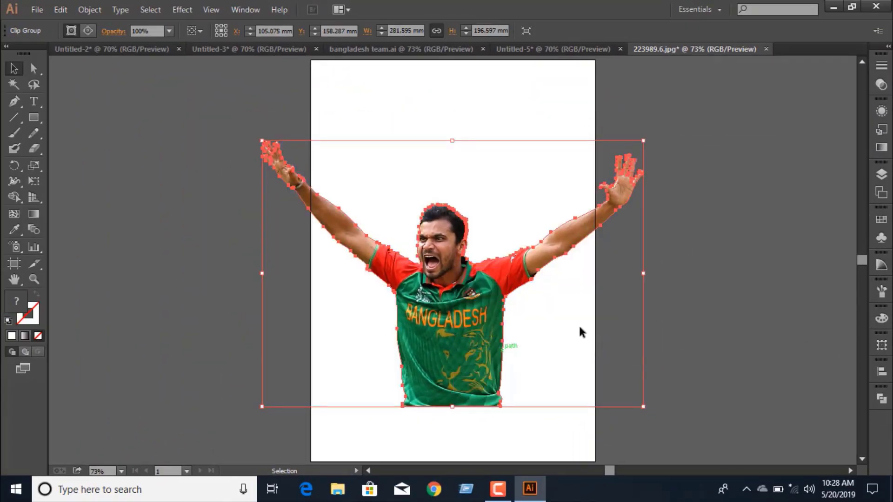
{"action": "left_click", "coordinate": [701, 289]}
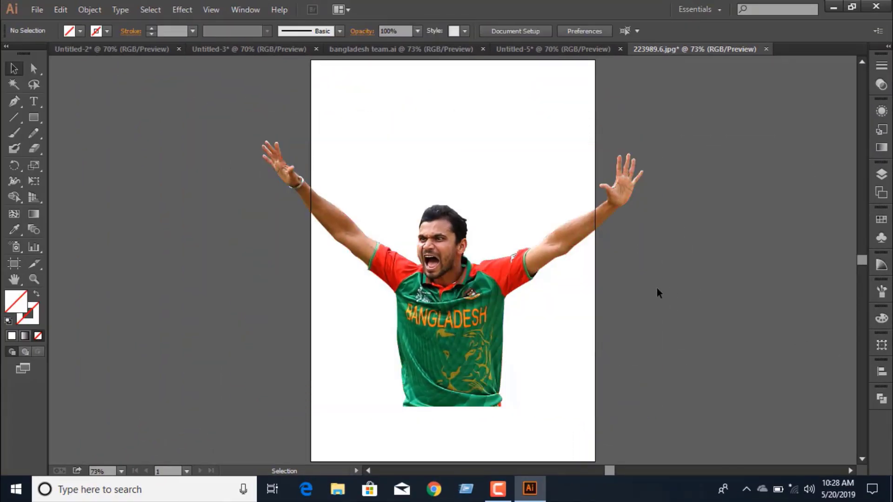
Step: Scale the clipped cricketer down proportionally to about 206 mm wide so he fits within the artboard
{"action": "left_click", "coordinate": [461, 339]}
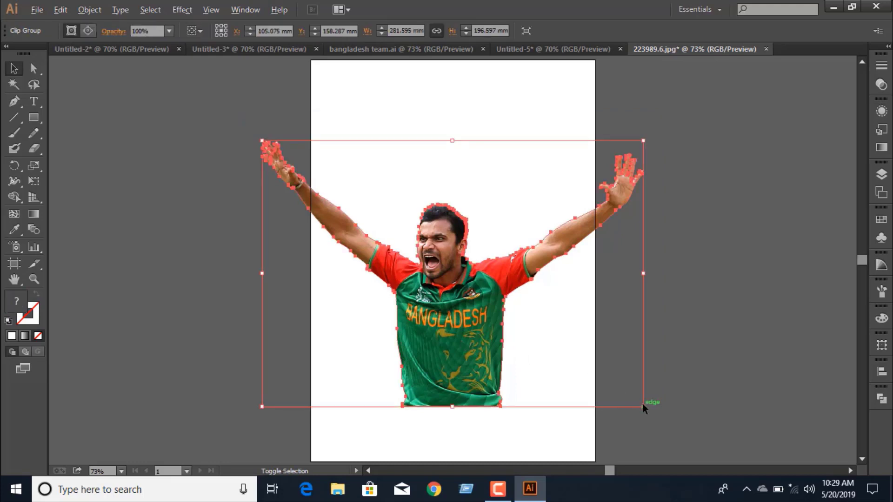
{"action": "left_click_drag", "start_coordinate": [643, 405], "coordinate": [591, 389]}
{"action": "left_click", "coordinate": [663, 338]}
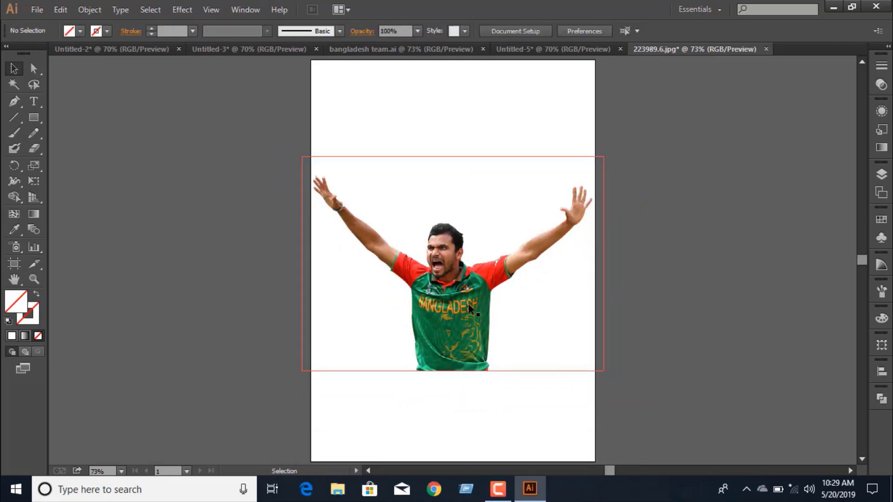
Step: Transfer the cricketer cutout into the Untitled-5 poster document and centre it horizontally over the dark background
{"action": "left_click", "coordinate": [569, 50]}
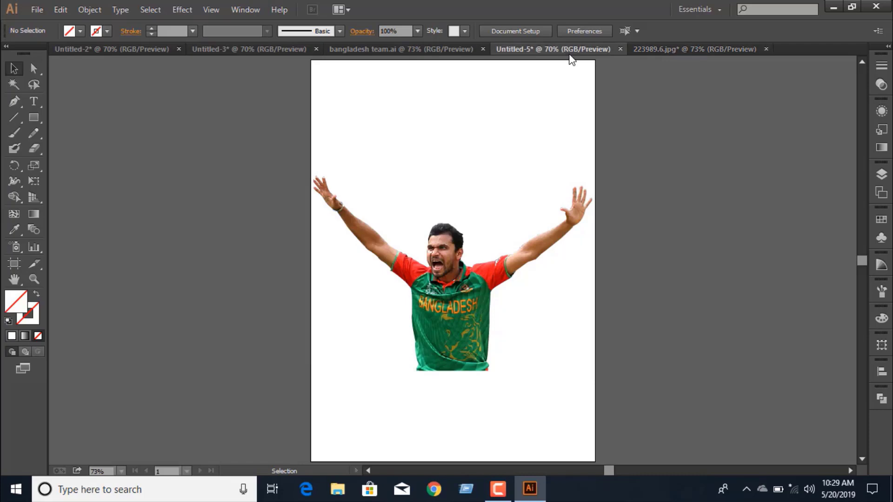
{"action": "left_click", "coordinate": [662, 49]}
{"action": "left_click_drag", "start_coordinate": [450, 297], "coordinate": [561, 52]}
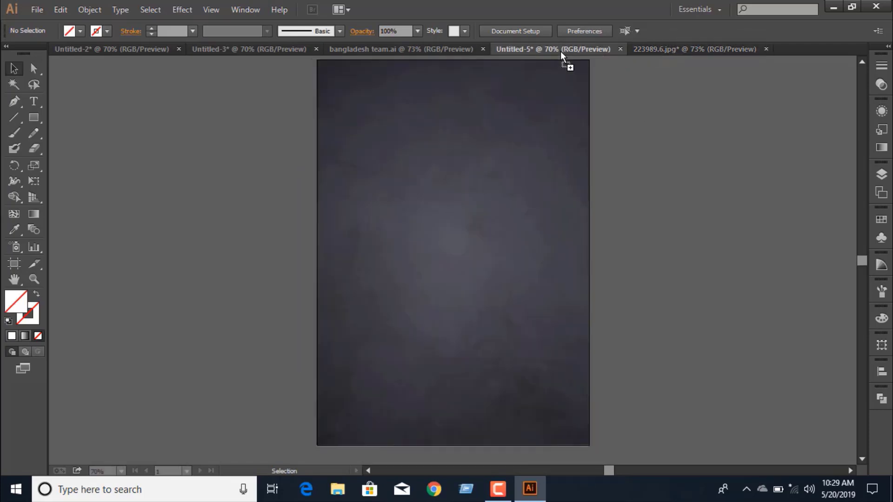
{"action": "left_click_drag", "start_coordinate": [442, 285], "coordinate": [455, 315]}
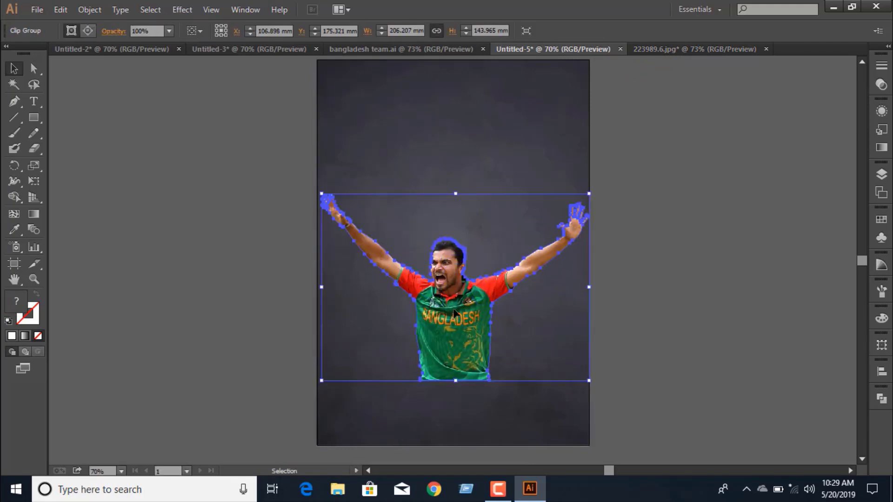
{"action": "left_click", "coordinate": [680, 276]}
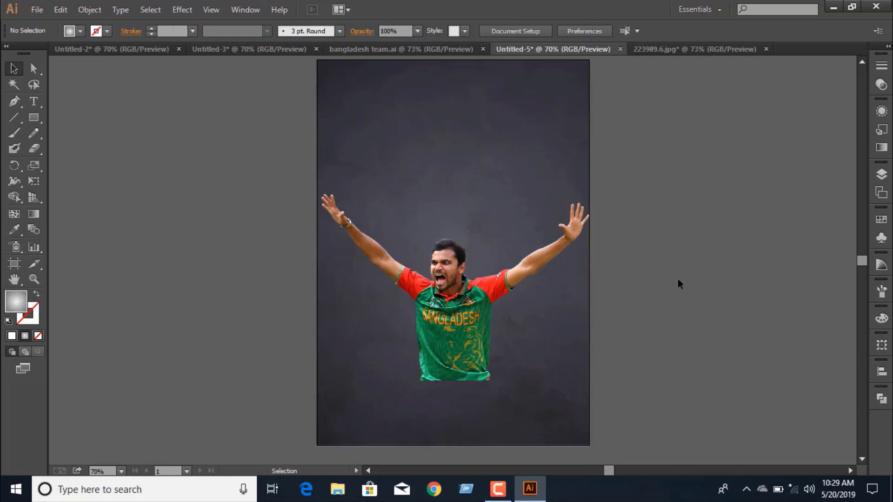
Step: Bring all the cut-out players from the Untitled-3 document into the Untitled-5 poster
{"action": "left_click", "coordinate": [447, 54]}
{"action": "left_click", "coordinate": [286, 48]}
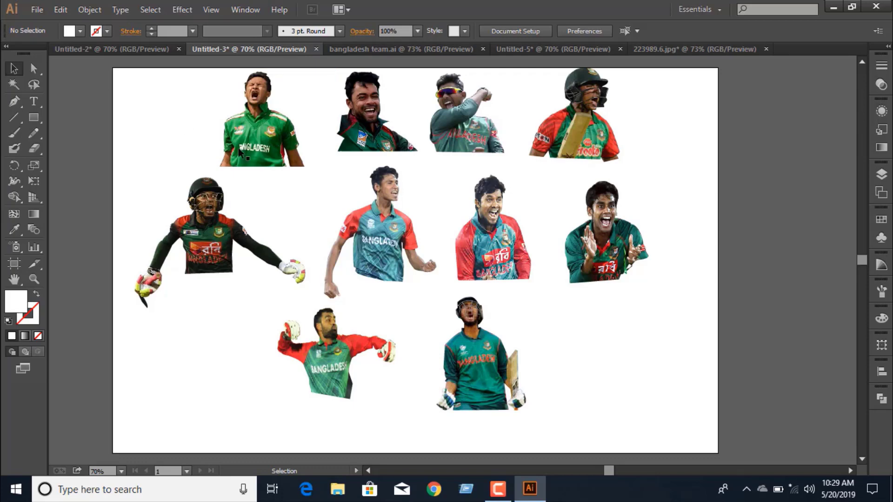
{"action": "mouse_move", "coordinate": [269, 140]}
{"action": "left_mouse_down"}
{"action": "mouse_move", "coordinate": [267, 169]}
{"action": "mouse_move", "coordinate": [276, 149]}
{"action": "left_mouse_up"}
{"action": "left_click_drag", "start_coordinate": [162, 118], "coordinate": [639, 413]}
{"action": "left_click_drag", "start_coordinate": [503, 206], "coordinate": [549, 51]}
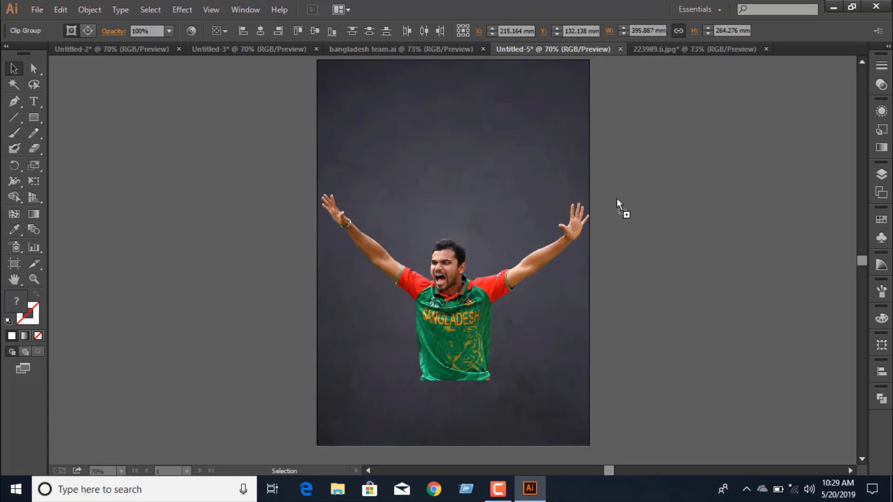
{"action": "left_click_drag", "start_coordinate": [518, 190], "coordinate": [583, 227]}
{"action": "left_click", "coordinate": [768, 267]}
Step: Arrange the players in tiers behind the front cricketer, sending the clapping player to the back, and group the whole team
{"action": "left_click_drag", "start_coordinate": [719, 217], "coordinate": [541, 252]}
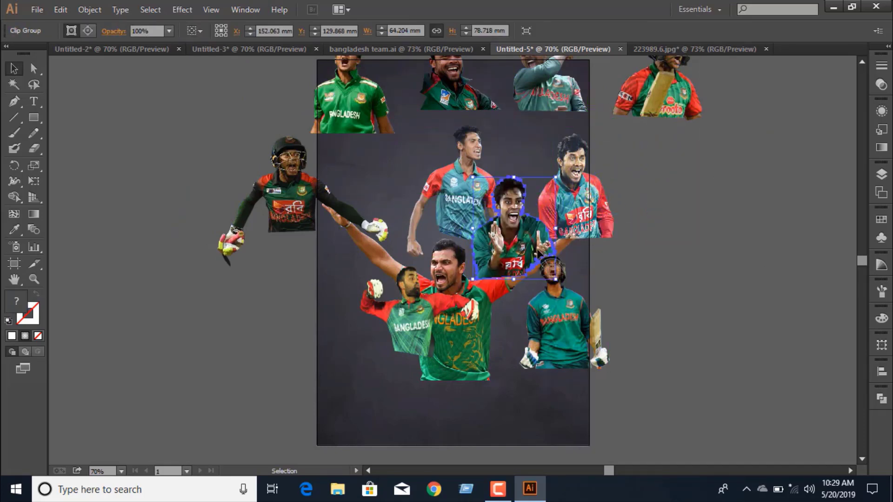
{"action": "right_click", "coordinate": [538, 251]}
{"action": "mouse_move", "coordinate": [584, 361]}
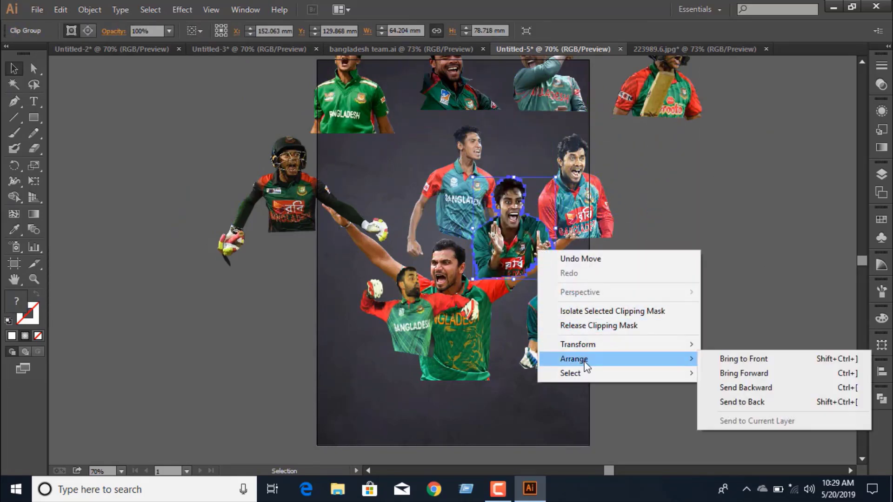
{"action": "left_click", "coordinate": [754, 402]}
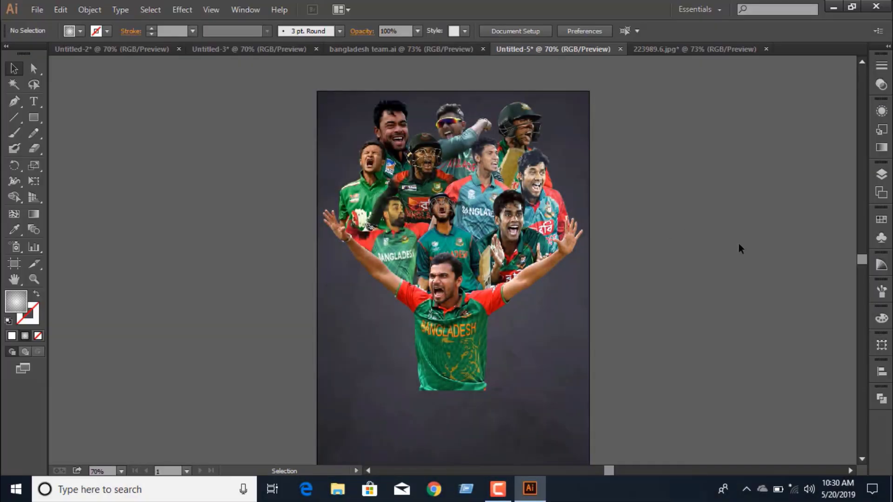
{"action": "left_click_drag", "start_coordinate": [592, 278], "coordinate": [530, 130]}
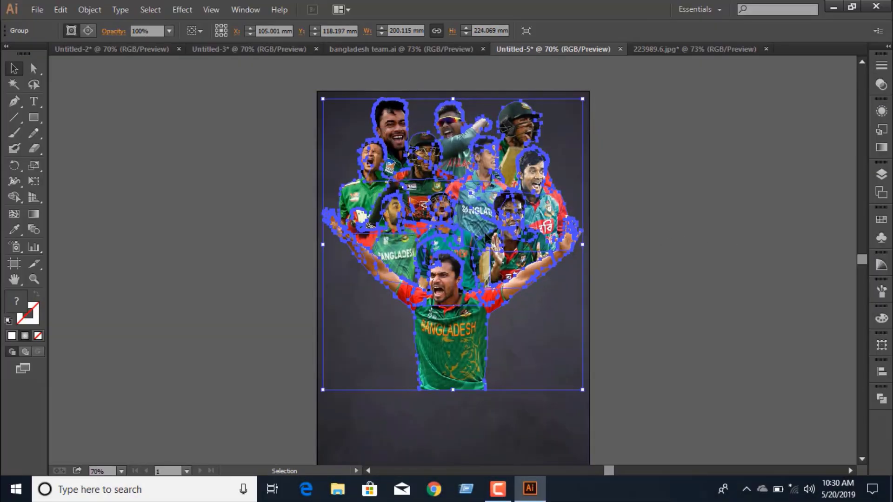
{"action": "left_click", "coordinate": [641, 263]}
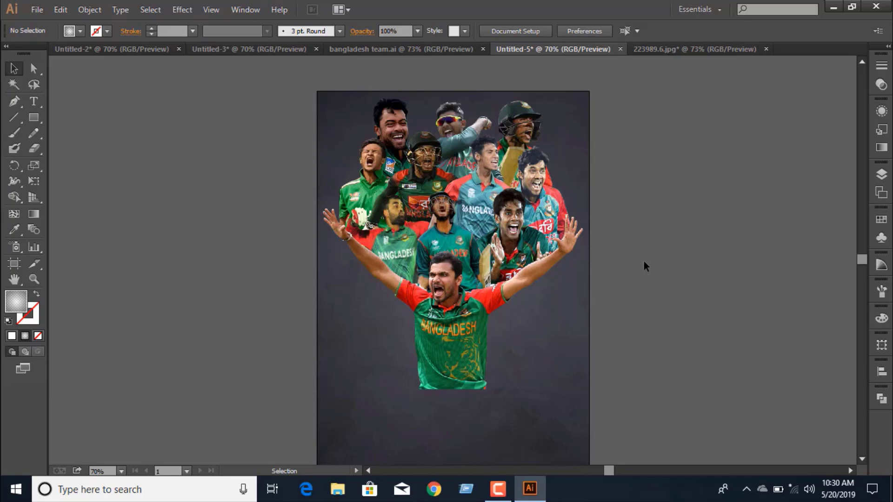
Step: Add a new layer above the team layer
{"action": "scroll", "coordinate": [643, 261], "scroll_direction": "down", "scroll_amount": 2}
{"action": "scroll", "coordinate": [643, 260], "scroll_direction": "up", "scroll_amount": 1}
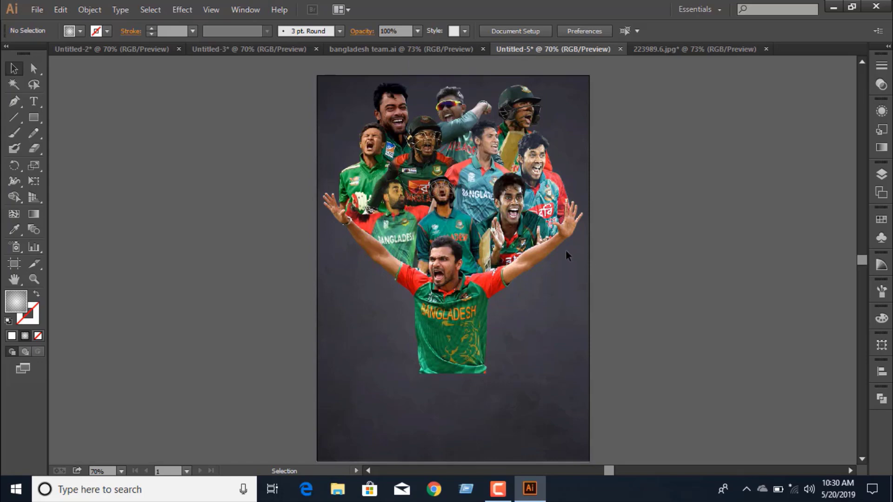
{"action": "left_click", "coordinate": [534, 249]}
{"action": "left_click", "coordinate": [850, 229]}
{"action": "left_click", "coordinate": [882, 175]}
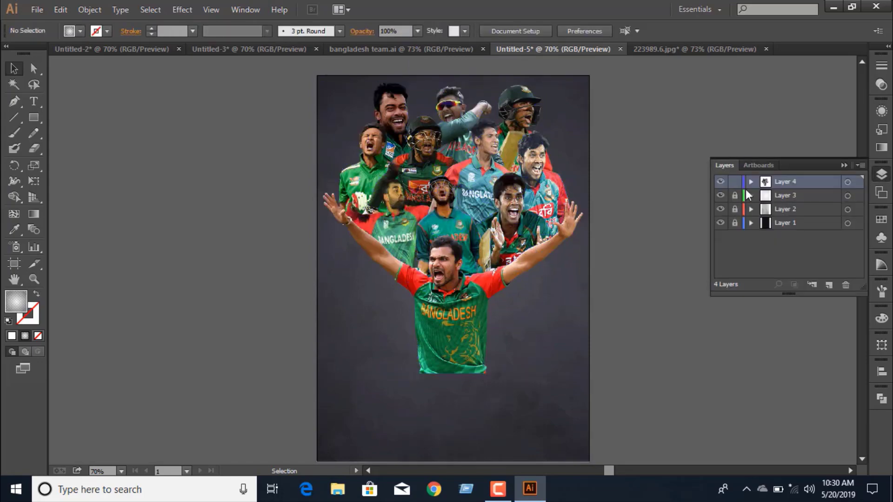
{"action": "left_click", "coordinate": [827, 286]}
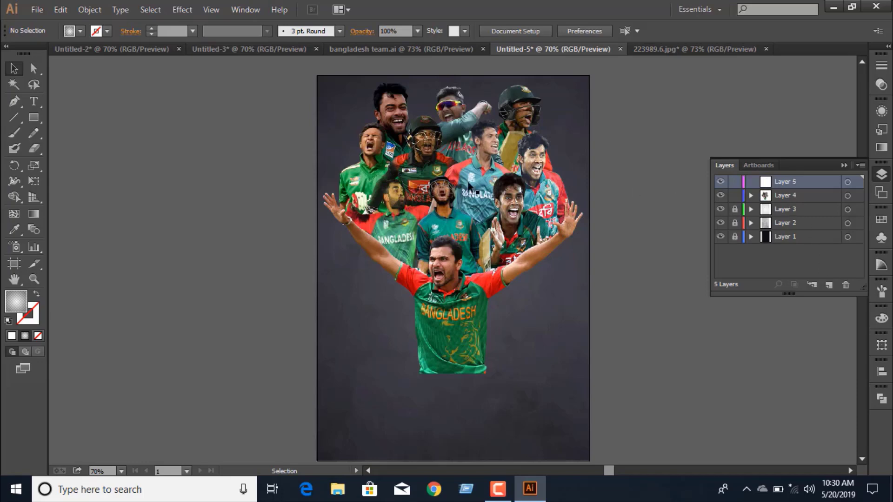
Step: Copy the team group and paste the duplicate in back of the original
{"action": "left_click", "coordinate": [468, 186]}
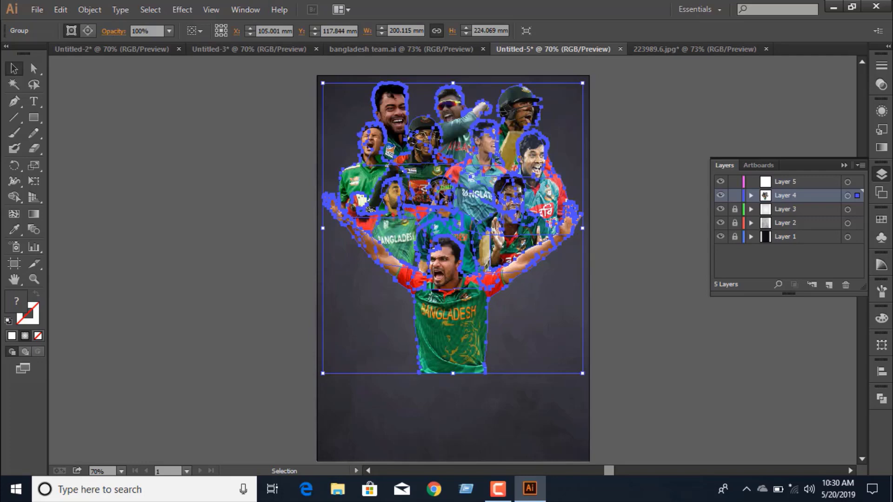
{"action": "right_click", "coordinate": [443, 197]}
{"action": "left_click", "coordinate": [432, 197]}
{"action": "left_click", "coordinate": [86, 11]}
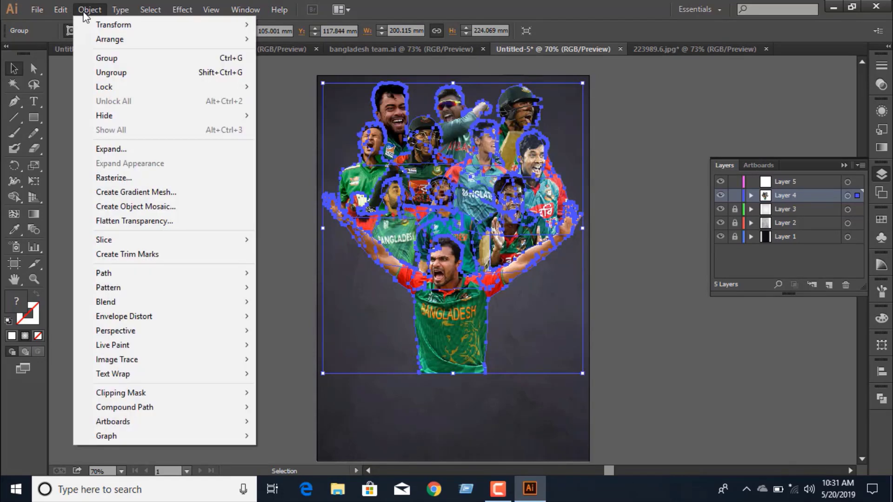
{"action": "mouse_move", "coordinate": [59, 13]}
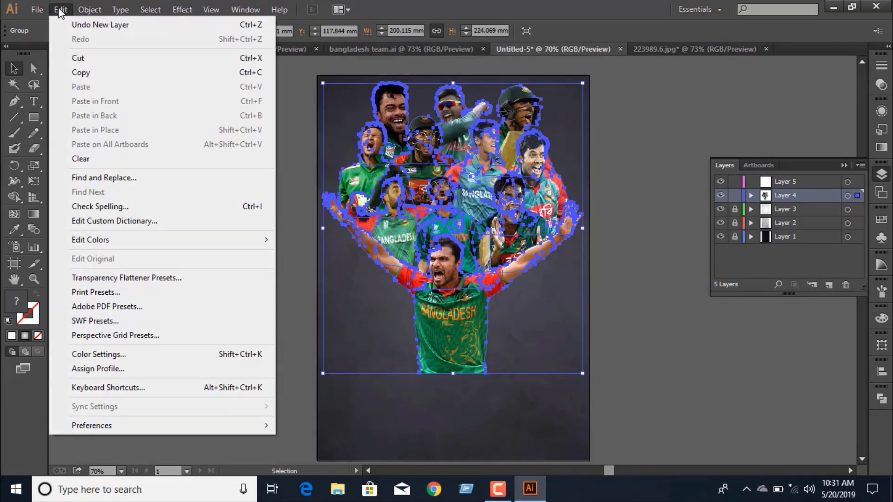
{"action": "left_click", "coordinate": [65, 74]}
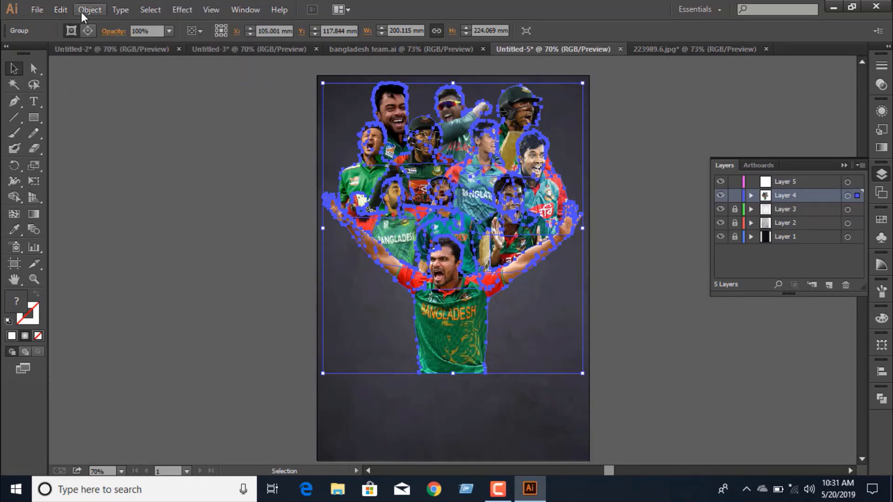
{"action": "left_click", "coordinate": [64, 9]}
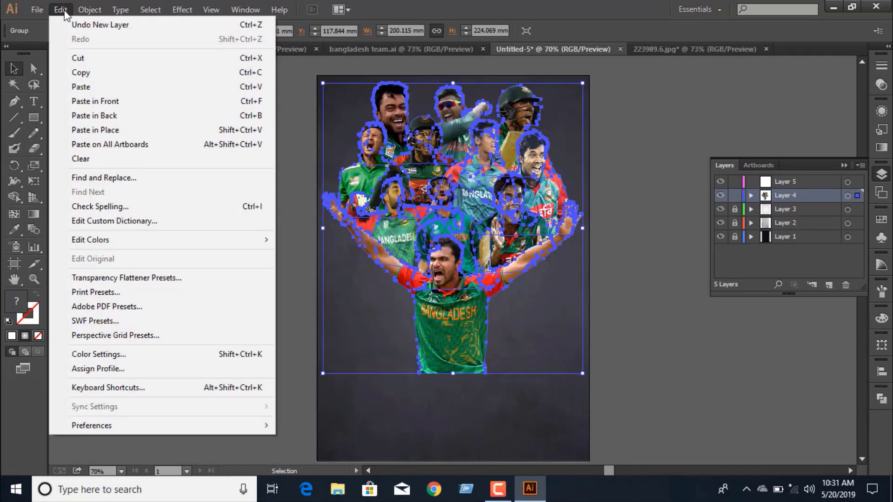
{"action": "left_click", "coordinate": [121, 113]}
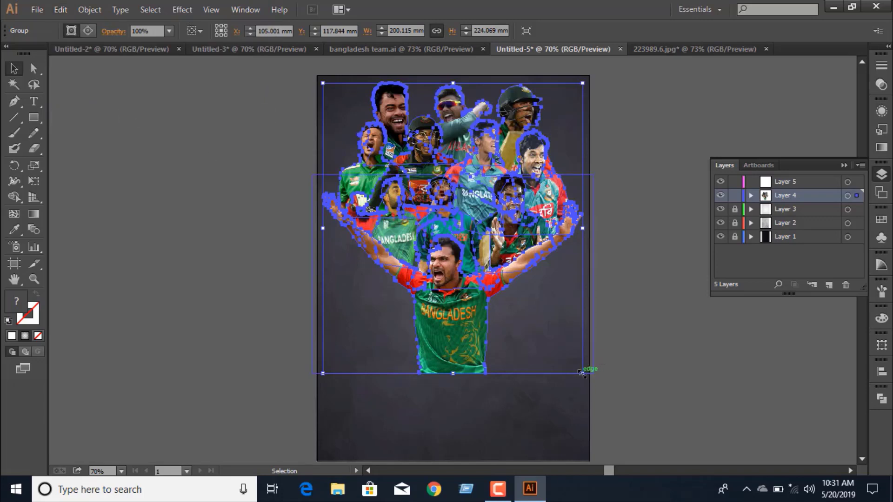
Step: Enlarge the team duplicate from its centre to about 260 by 291 mm and set its opacity to 50%
{"action": "left_click_drag", "start_coordinate": [581, 374], "coordinate": [630, 419]}
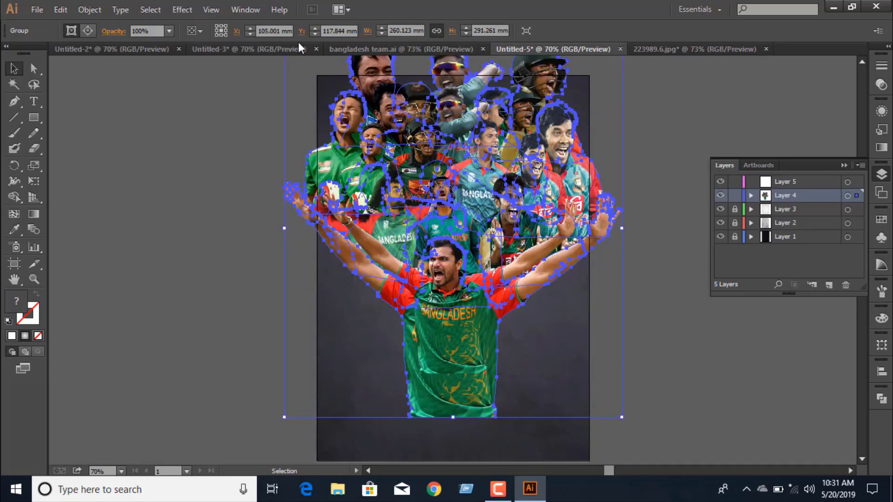
{"action": "left_click", "coordinate": [278, 129]}
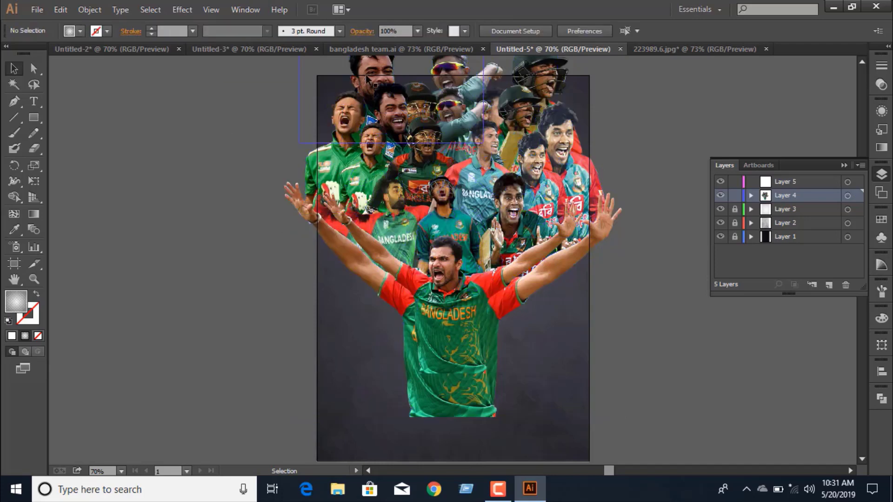
{"action": "left_click", "coordinate": [367, 79]}
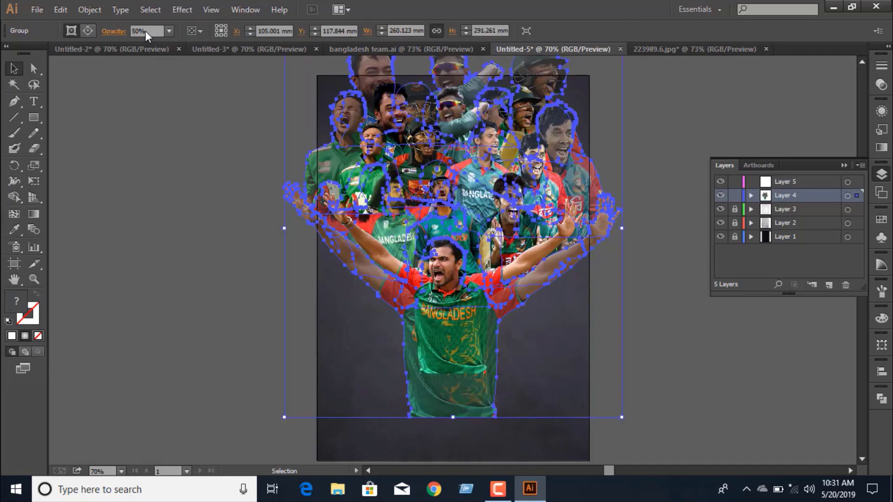
Step: Reduce the enlarged team duplicate's opacity to 25%
{"action": "left_click_drag", "start_coordinate": [147, 32], "coordinate": [105, 35]}
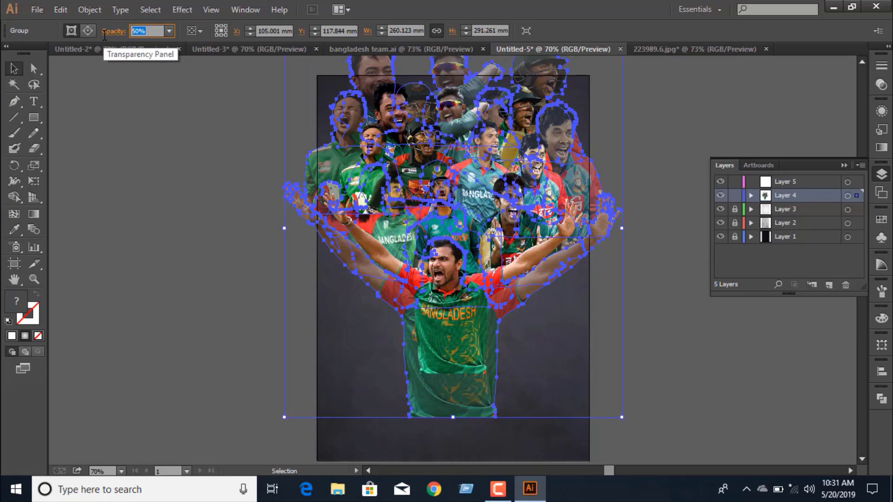
{"action": "key", "text": "Return"}
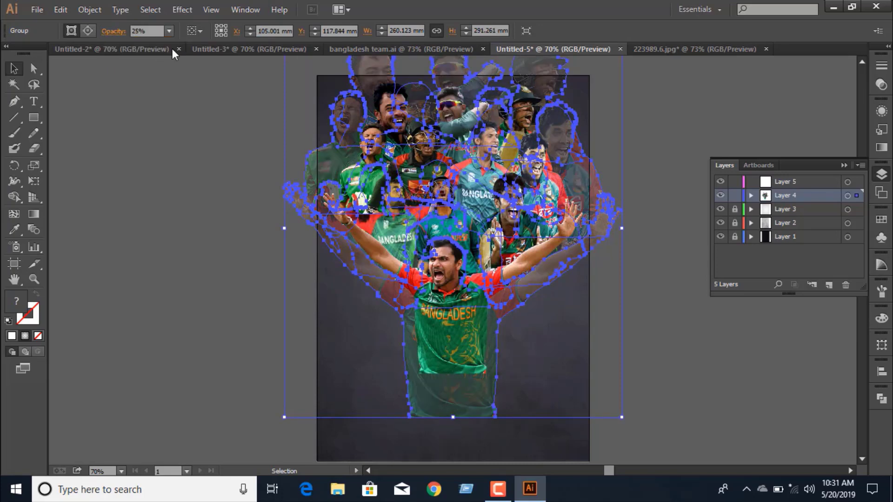
{"action": "left_click", "coordinate": [194, 163]}
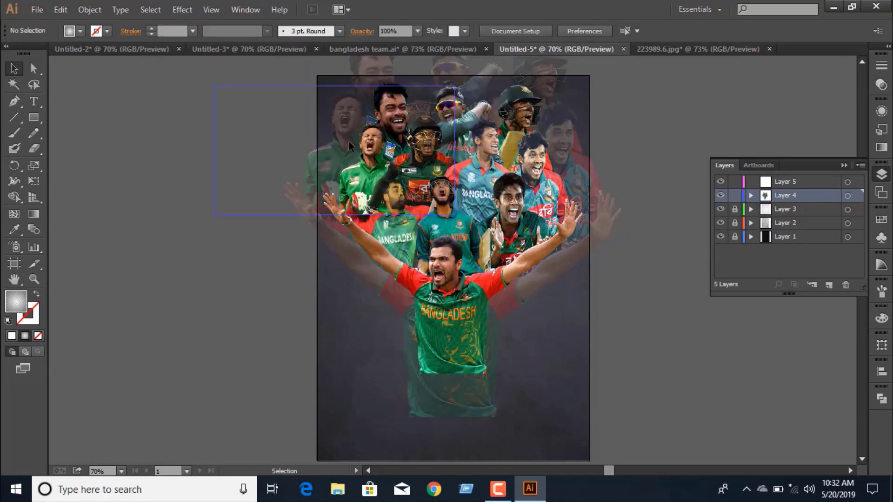
Step: Move the faded duplicate straight down until its lower edge meets the artboard's bottom edge
{"action": "left_click", "coordinate": [348, 142]}
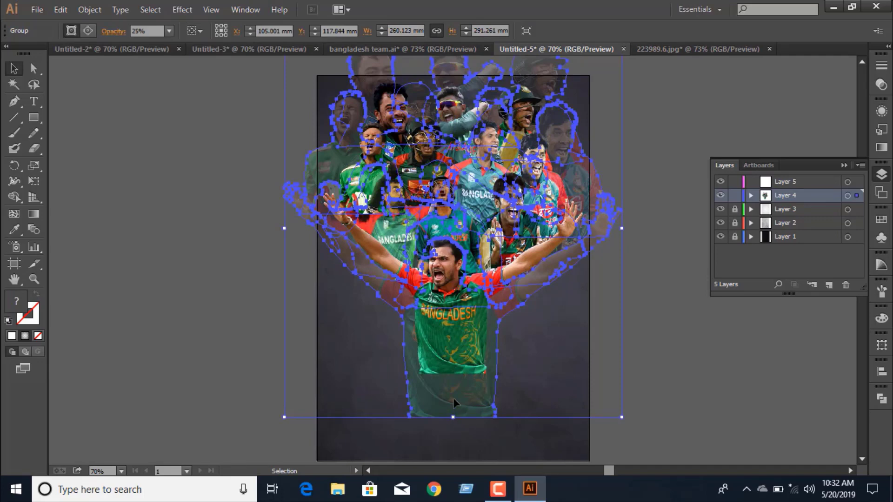
{"action": "left_click_drag", "start_coordinate": [453, 398], "coordinate": [451, 441]}
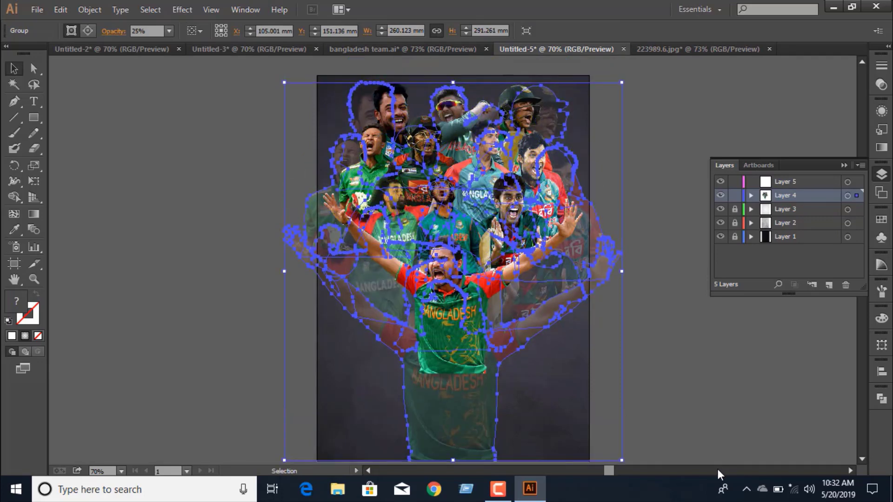
{"action": "left_click", "coordinate": [663, 341]}
Step: Enlarge the faded duplicate from its centre to about 299 by 335 mm and nudge it up to sit on the artboard's bottom edge
{"action": "left_click", "coordinate": [460, 398]}
{"action": "left_click_drag", "start_coordinate": [622, 460], "coordinate": [644, 457]}
{"action": "scroll", "coordinate": [560, 440], "scroll_direction": "up", "scroll_amount": 2}
{"action": "key", "text": "Up"}
{"action": "key", "text": "Up"}
{"action": "key", "text": "Up"}
{"action": "key", "text": "Up"}
{"action": "key", "text": "Up"}
{"action": "key", "text": "Up"}
{"action": "key", "text": "Up"}
{"action": "key", "text": "Up"}
{"action": "key", "text": "Up"}
{"action": "key", "text": "Up"}
{"action": "key", "text": "Up"}
{"action": "key", "text": "Up"}
{"action": "key", "text": "Up"}
{"action": "key", "text": "Up"}
{"action": "key", "text": "Up"}
{"action": "key", "text": "Up"}
{"action": "key", "text": "Up"}
{"action": "key", "text": "Up"}
{"action": "key", "text": "Up"}
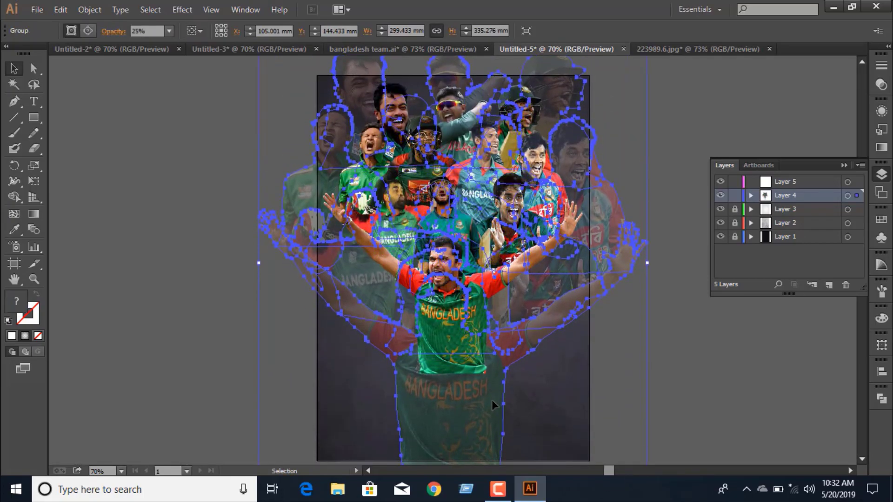
{"action": "key", "text": "Up"}
{"action": "key", "text": "Up"}
{"action": "key", "text": "Up"}
{"action": "key", "text": "Up"}
{"action": "key", "text": "Up"}
{"action": "key", "text": "Up"}
{"action": "key", "text": "Up"}
{"action": "key", "text": "Up"}
{"action": "key", "text": "Up"}
{"action": "key", "text": "Up"}
{"action": "key", "text": "Up"}
{"action": "key", "text": "Up"}
{"action": "key", "text": "Up"}
{"action": "key", "text": "Up"}
{"action": "key", "text": "Up"}
{"action": "key", "text": "Up"}
{"action": "key", "text": "Up"}
{"action": "key", "text": "Up"}
{"action": "key", "text": "Up"}
{"action": "key", "text": "Up"}
{"action": "scroll", "coordinate": [492, 400], "scroll_direction": "down", "scroll_amount": 2}
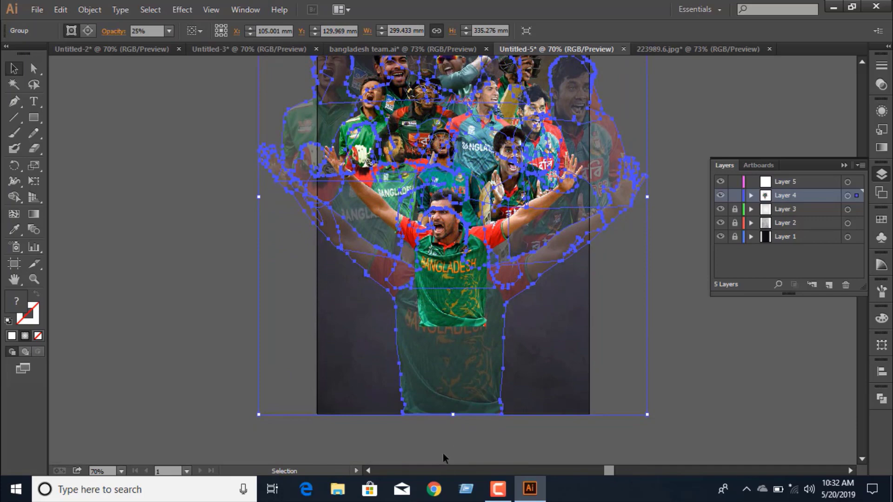
{"action": "left_click", "coordinate": [441, 453]}
{"action": "scroll", "coordinate": [530, 428], "scroll_direction": "up", "scroll_amount": 2}
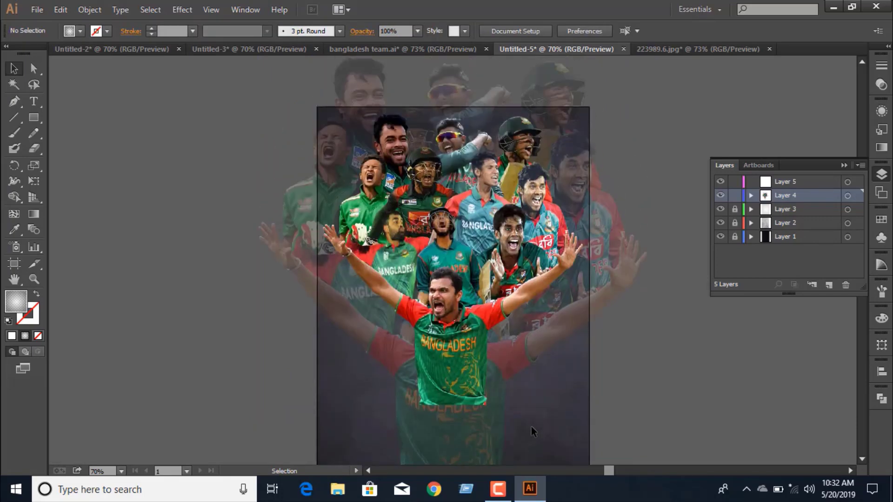
{"action": "scroll", "coordinate": [530, 426], "scroll_direction": "down", "scroll_amount": 1}
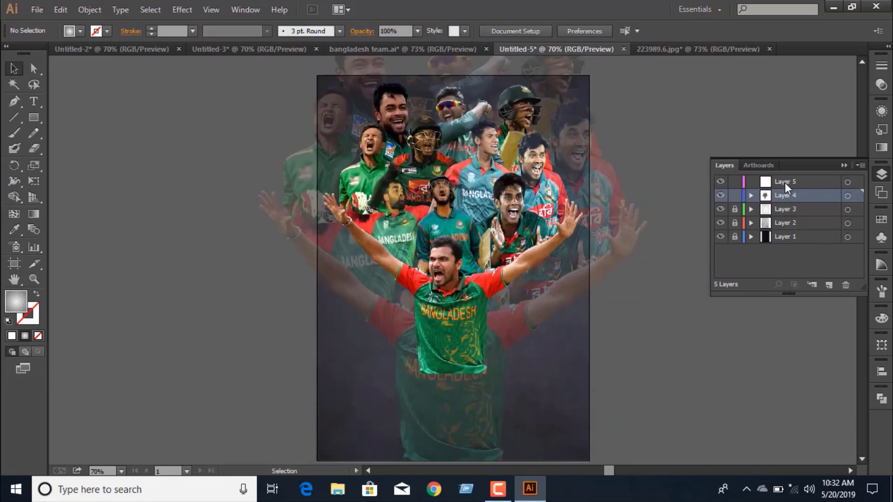
Step: Expand Layer 4 to show its two groups and delete the empty Layer 5
{"action": "left_click", "coordinate": [750, 196]}
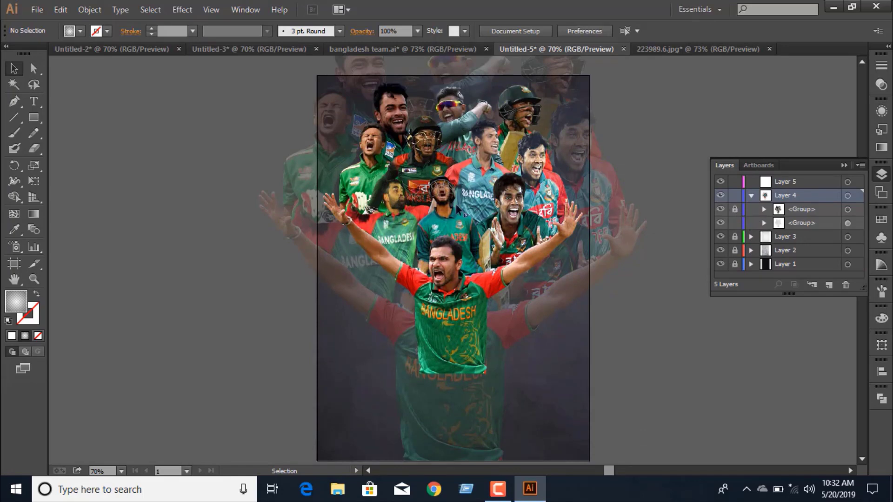
{"action": "left_click", "coordinate": [481, 278]}
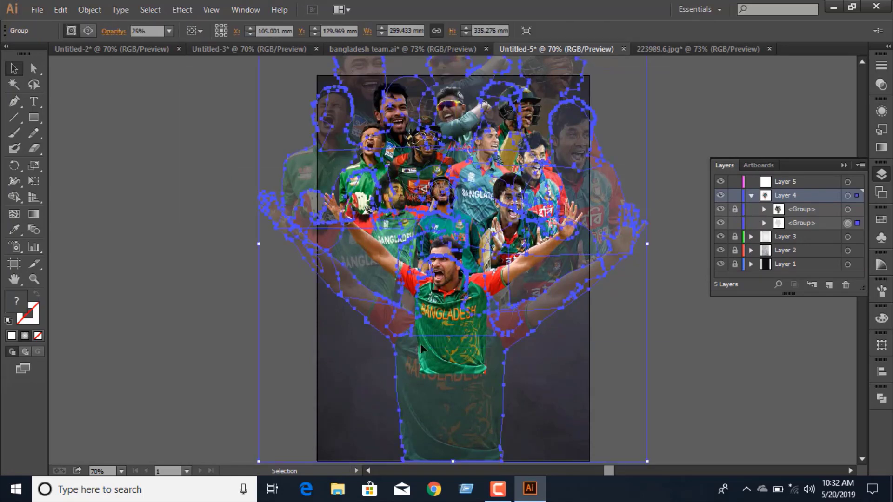
{"action": "left_click", "coordinate": [694, 360]}
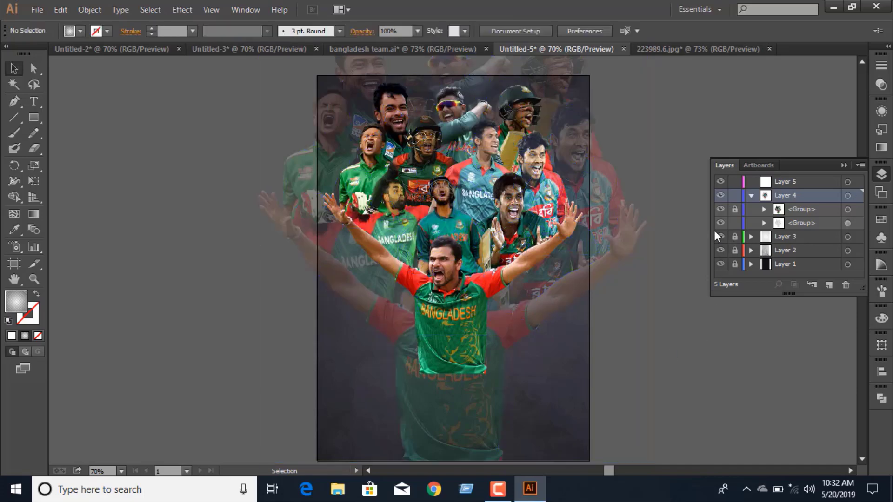
{"action": "left_click", "coordinate": [791, 185]}
{"action": "left_click", "coordinate": [847, 283]}
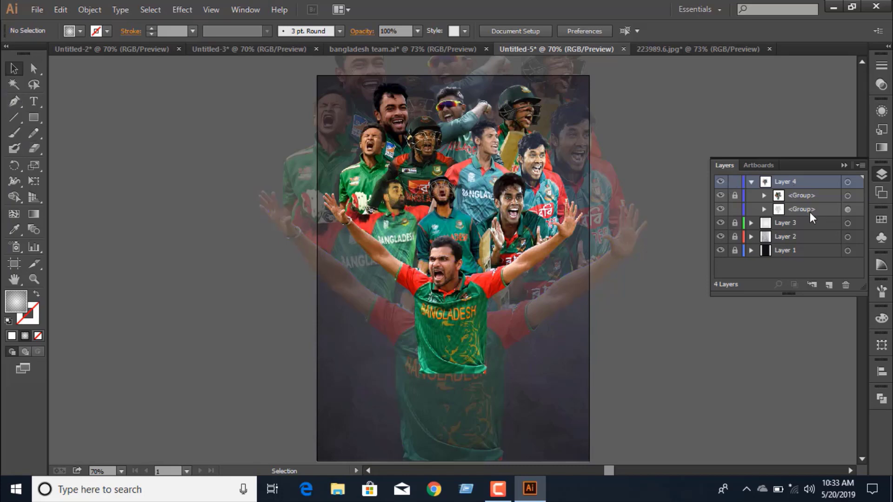
Step: Move the faded duplicate above the main team group and draw a rectangle without fill covering the whole artboard
{"action": "left_click_drag", "start_coordinate": [810, 212], "coordinate": [815, 191]}
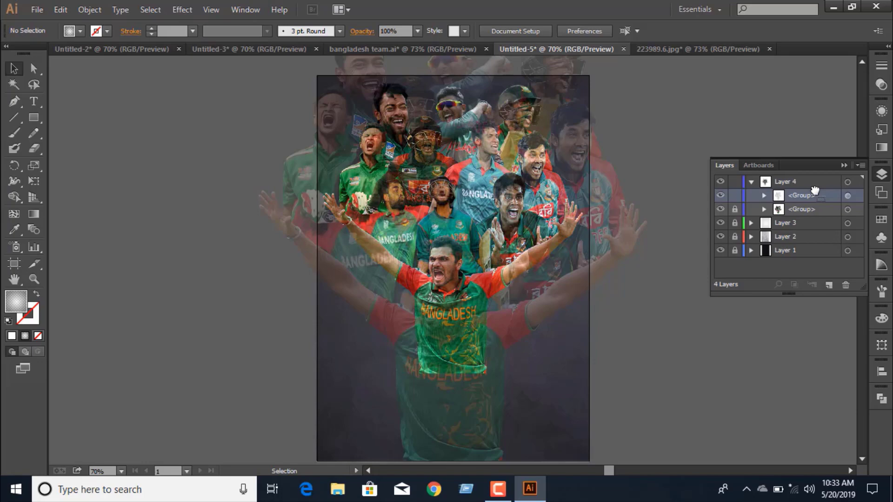
{"action": "left_click", "coordinate": [33, 118]}
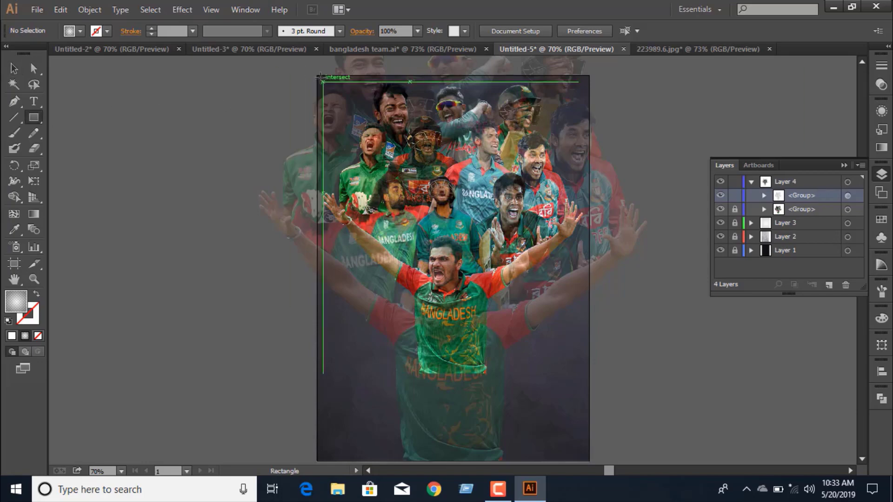
{"action": "left_click_drag", "start_coordinate": [318, 75], "coordinate": [589, 424]}
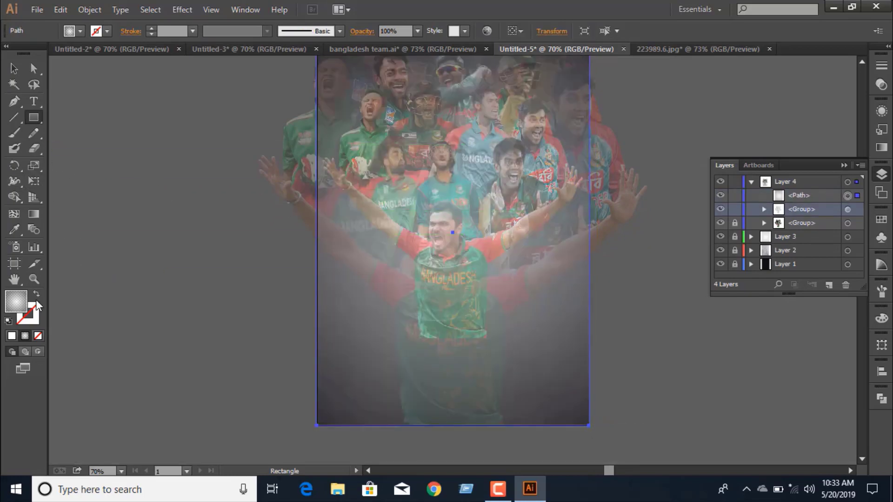
{"action": "left_click", "coordinate": [36, 296]}
{"action": "left_click", "coordinate": [13, 68]}
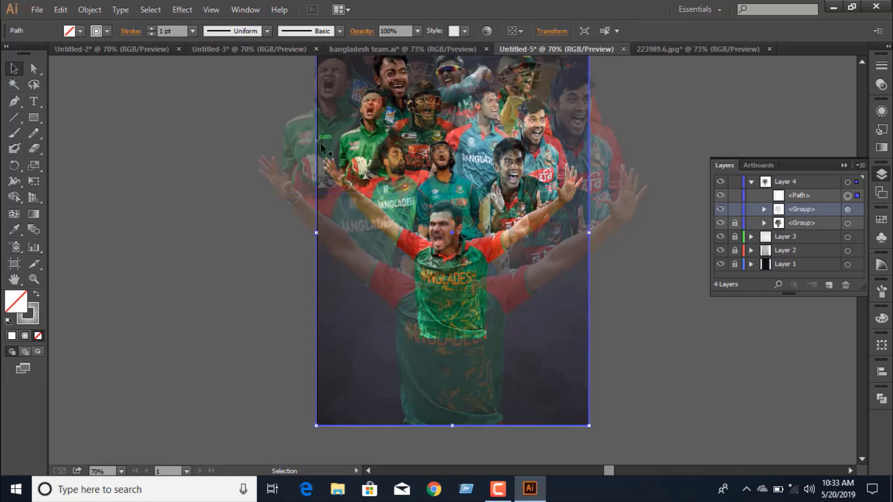
Step: Clip the faded duplicate to the artboard-sized rectangle with a clipping mask
{"action": "scroll", "coordinate": [307, 142], "scroll_direction": "up", "scroll_amount": 2}
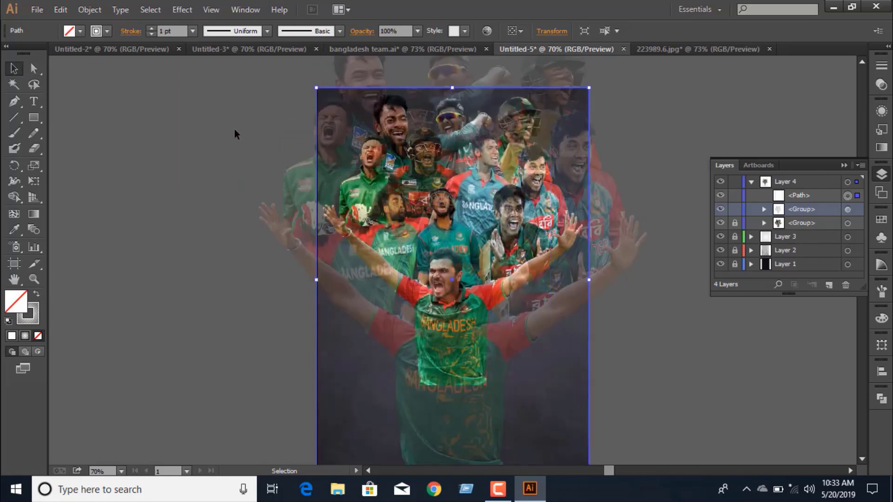
{"action": "left_click_drag", "start_coordinate": [179, 99], "coordinate": [637, 351]}
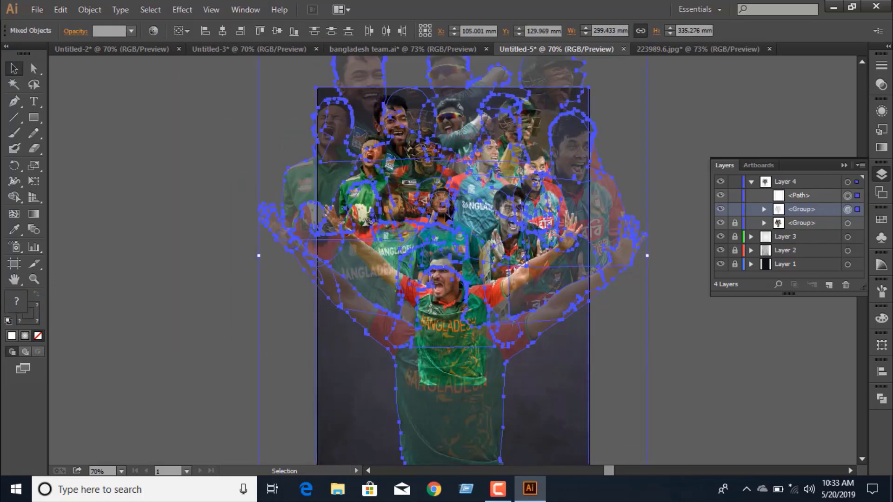
{"action": "right_click", "coordinate": [439, 211]}
{"action": "left_click", "coordinate": [490, 286]}
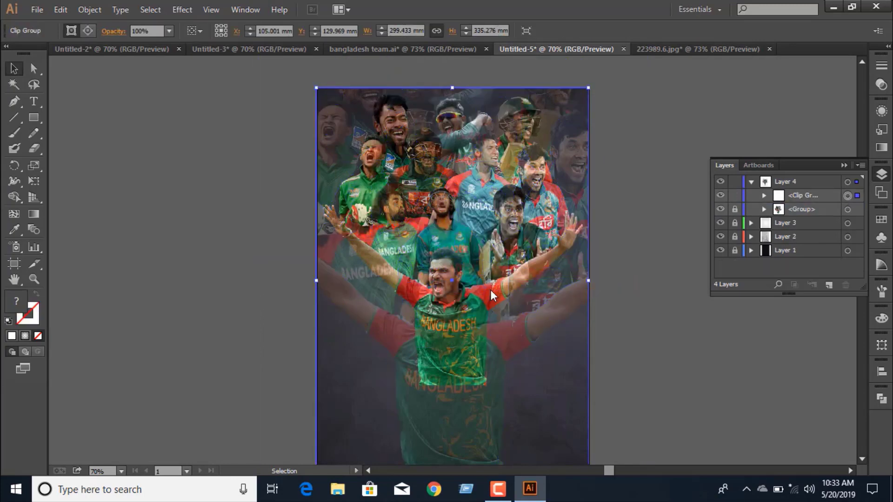
{"action": "left_click", "coordinate": [629, 257]}
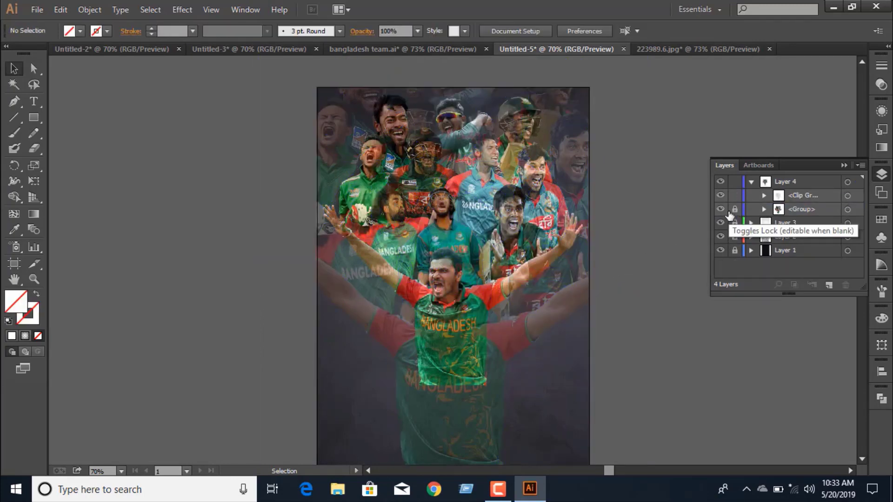
Step: Move the main team group above the clipped duplicate and lock Layer 4
{"action": "left_click_drag", "start_coordinate": [798, 208], "coordinate": [802, 188]}
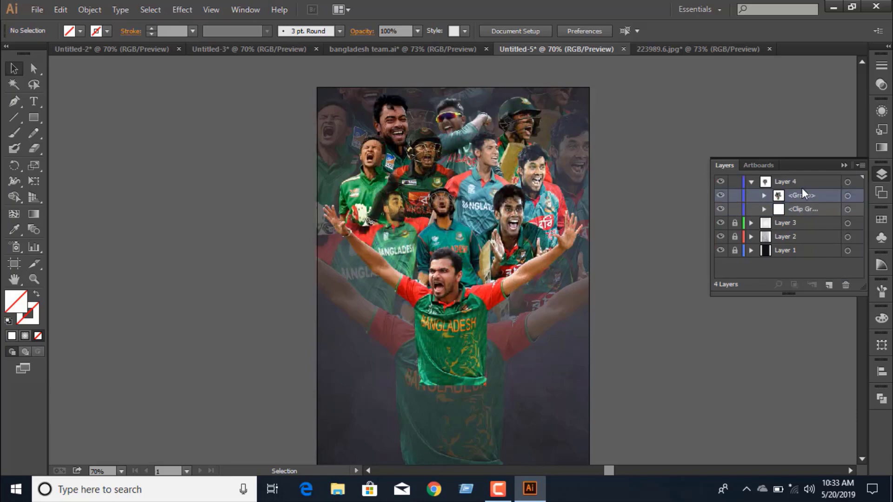
{"action": "left_click", "coordinate": [734, 181]}
Step: Add a new layer directly beneath the locked team layer
{"action": "left_click", "coordinate": [832, 285]}
{"action": "left_click", "coordinate": [843, 166]}
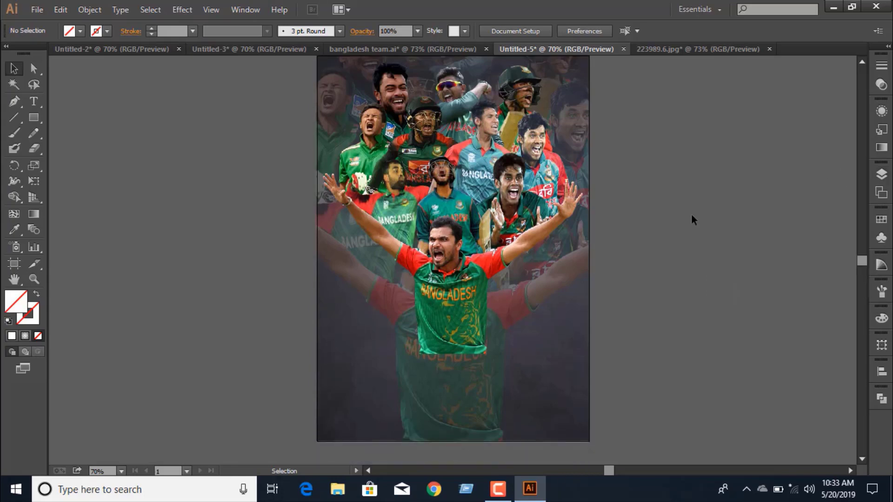
{"action": "left_click", "coordinate": [884, 177]}
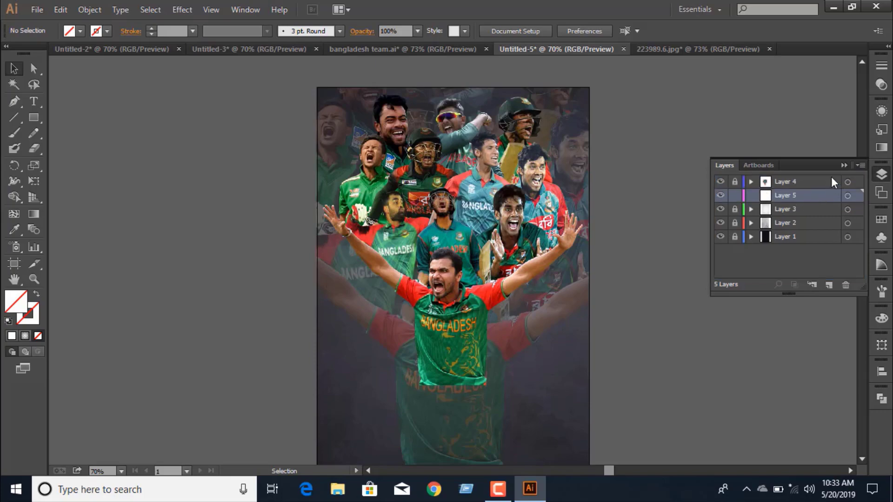
{"action": "left_click", "coordinate": [842, 166]}
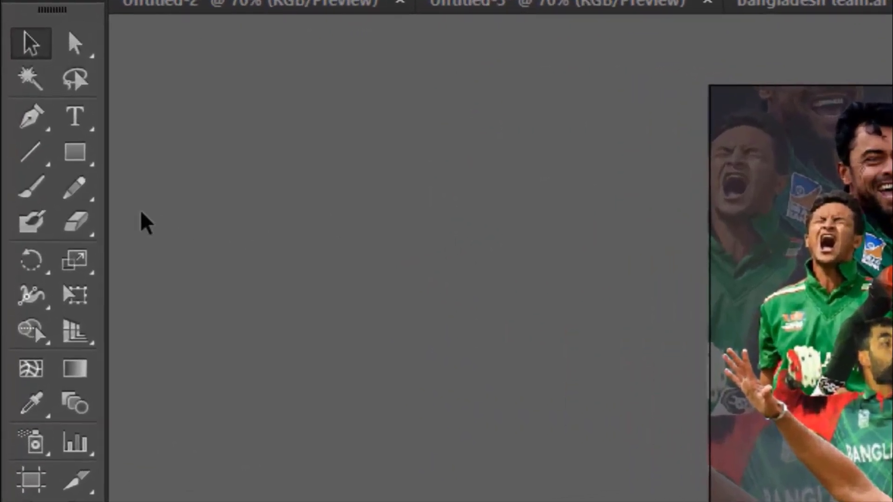
Step: Set the Paintbrush tool to the Ink Splats brush from the Artistic_Ink brush library
{"action": "left_click", "coordinate": [17, 191]}
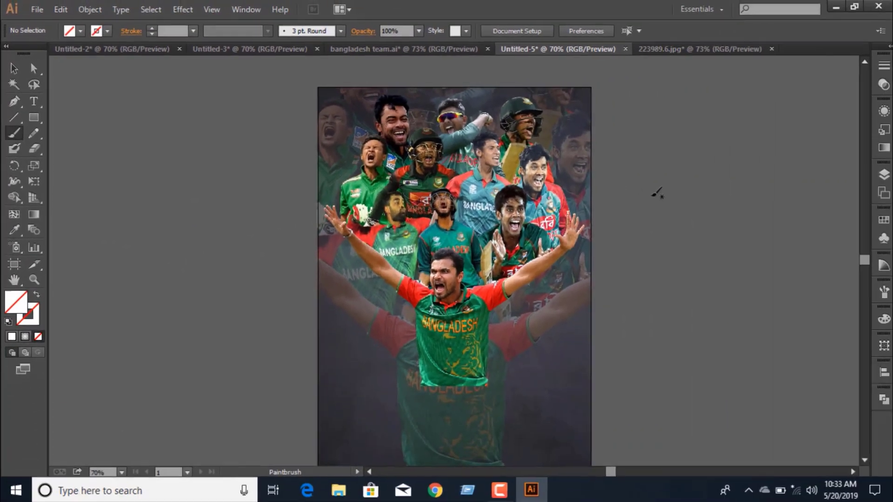
{"action": "left_click", "coordinate": [881, 235]}
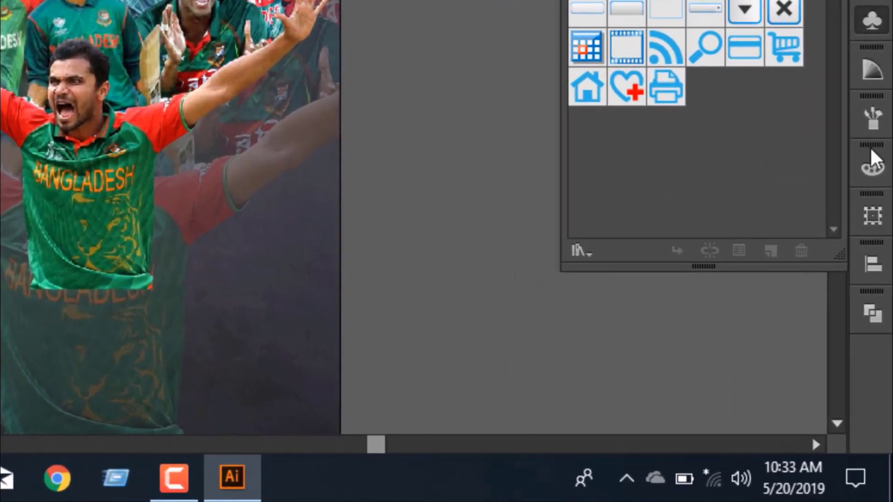
{"action": "left_click", "coordinate": [873, 118]}
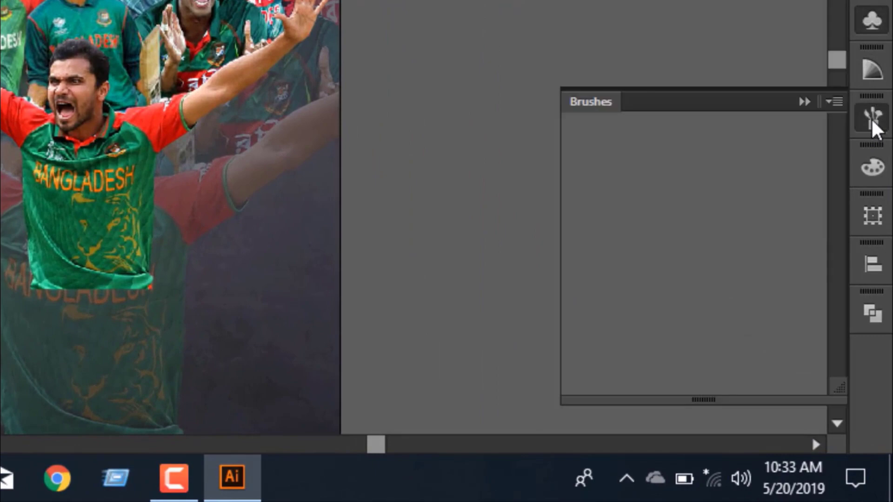
{"action": "left_click", "coordinate": [720, 436]}
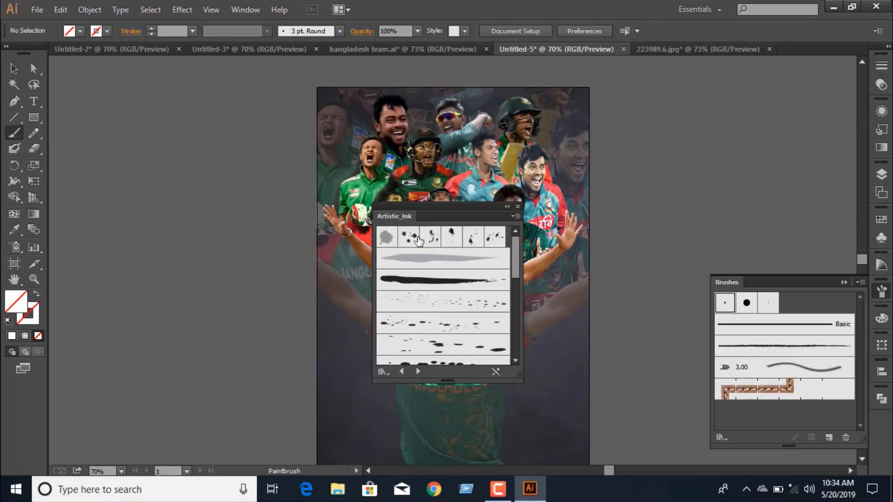
{"action": "left_click", "coordinate": [409, 239]}
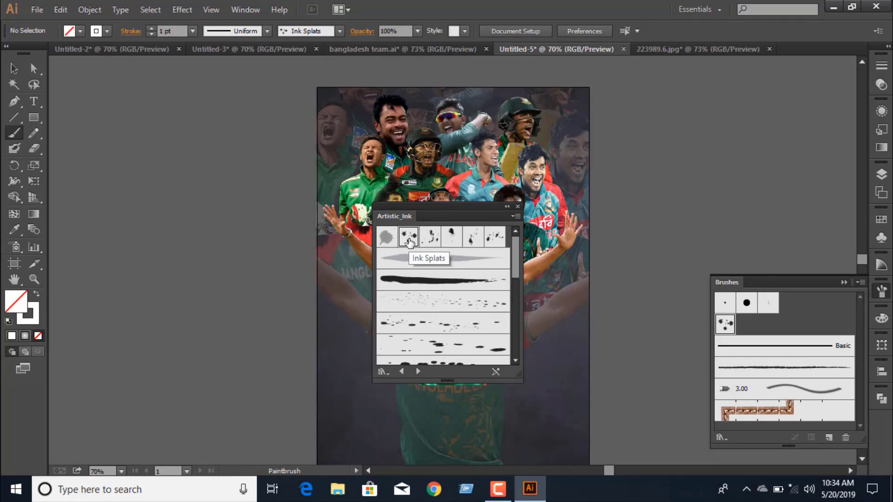
{"action": "left_click", "coordinate": [518, 206]}
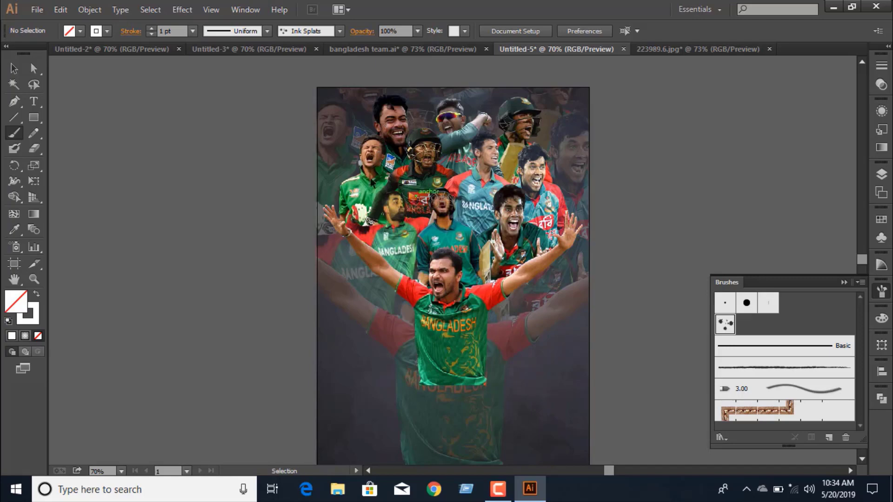
Step: Set the brush stroke weight to 3 pt and paint white ink splats around the players' heads across the poster's upper part
{"action": "left_click", "coordinate": [152, 30]}
{"action": "left_click", "coordinate": [152, 30]}
{"action": "left_click", "coordinate": [152, 30]}
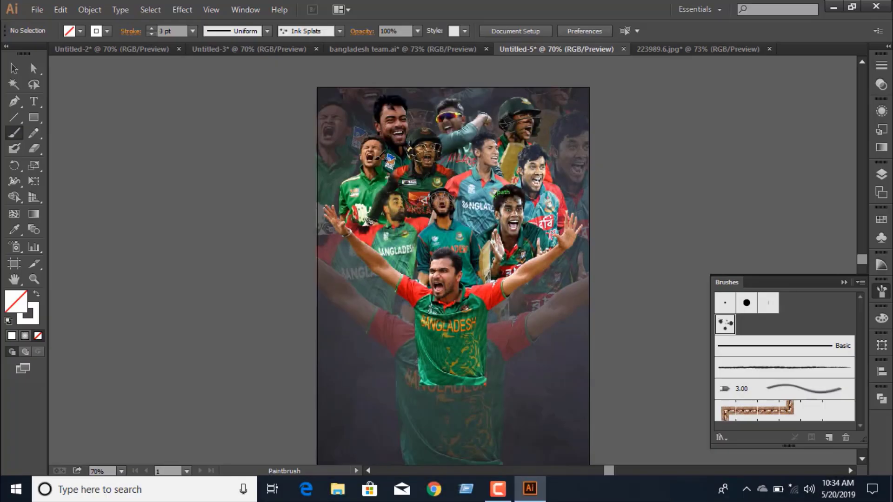
{"action": "left_click", "coordinate": [390, 182]}
{"action": "left_click", "coordinate": [404, 138]}
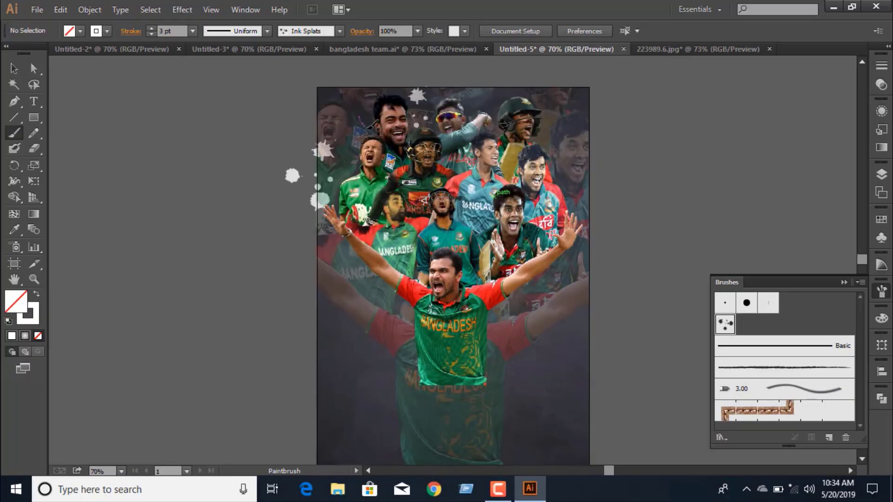
{"action": "left_click", "coordinate": [372, 125]}
{"action": "left_click_drag", "start_coordinate": [579, 168], "coordinate": [579, 179]}
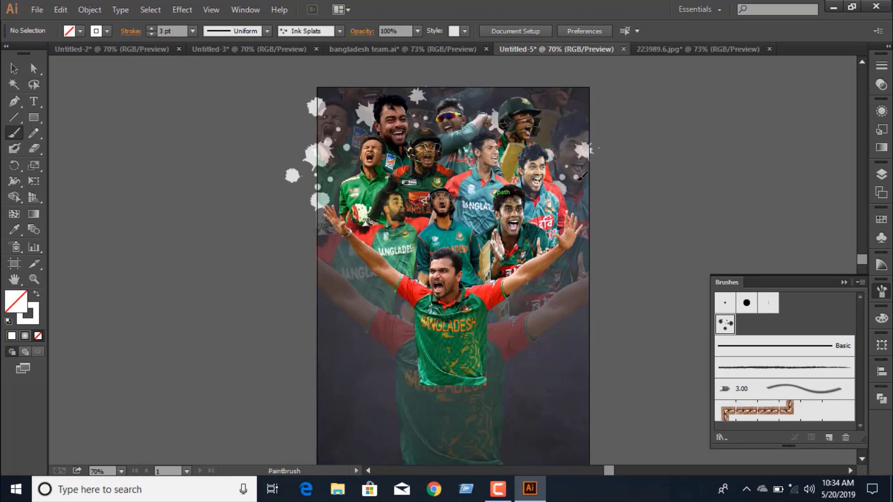
{"action": "left_click", "coordinate": [557, 104]}
{"action": "left_click", "coordinate": [459, 106]}
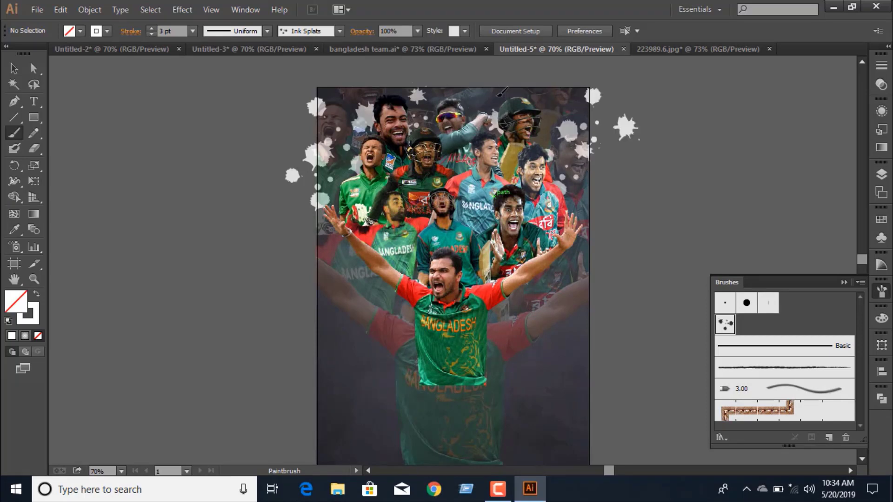
{"action": "left_click", "coordinate": [513, 93]}
{"action": "left_click", "coordinate": [479, 92]}
{"action": "left_click", "coordinate": [560, 96]}
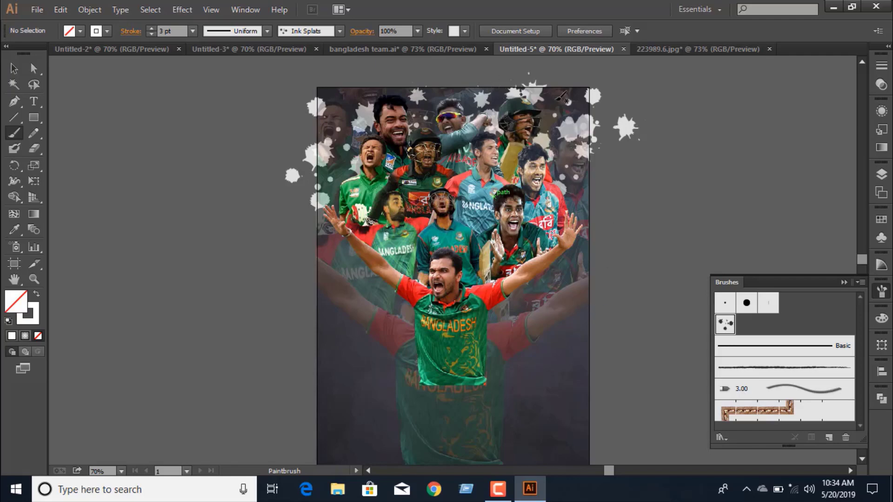
Step: Draw a rectangle over the upper part of the artboard, spanning its full width and ending at the front player's chest
{"action": "left_click", "coordinate": [14, 68]}
{"action": "left_click", "coordinate": [31, 117]}
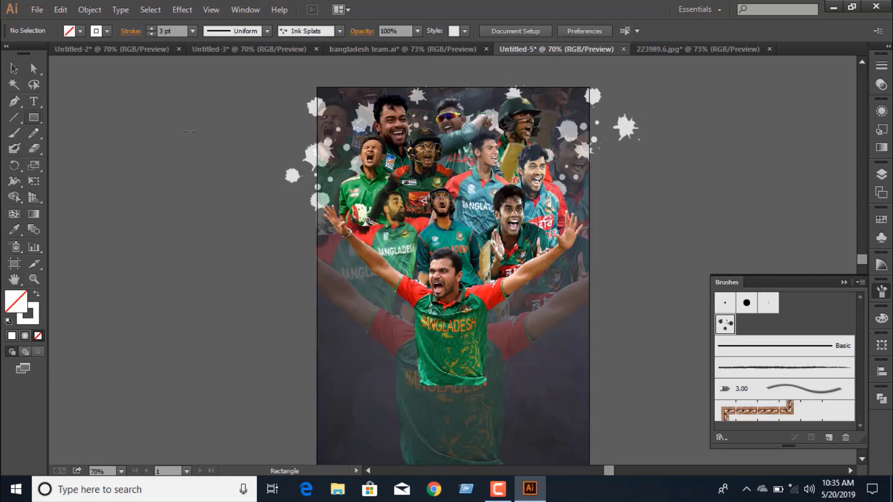
{"action": "left_click_drag", "start_coordinate": [316, 86], "coordinate": [589, 301]}
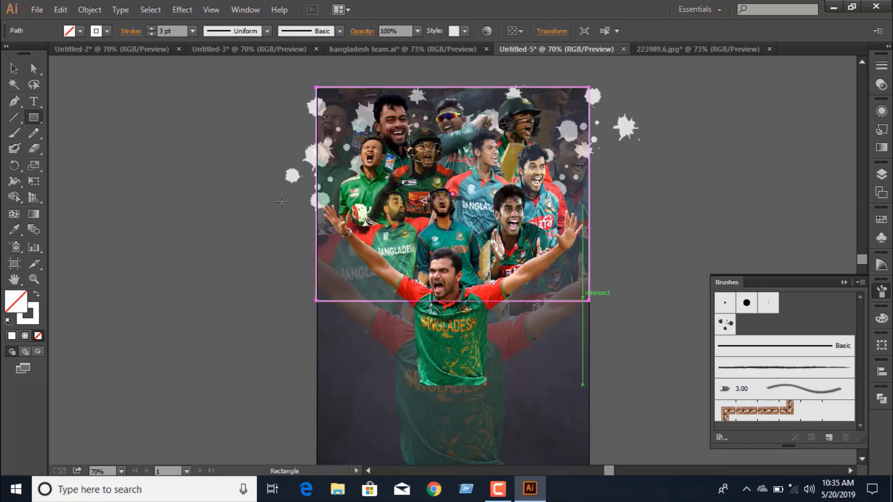
Step: Clip the ink splats to the upper rectangle with a clipping mask
{"action": "left_click", "coordinate": [14, 68]}
{"action": "mouse_move", "coordinate": [233, 78]}
{"action": "left_mouse_down"}
{"action": "mouse_move", "coordinate": [442, 205]}
{"action": "mouse_move", "coordinate": [675, 286]}
{"action": "left_mouse_up"}
{"action": "right_click", "coordinate": [353, 132]}
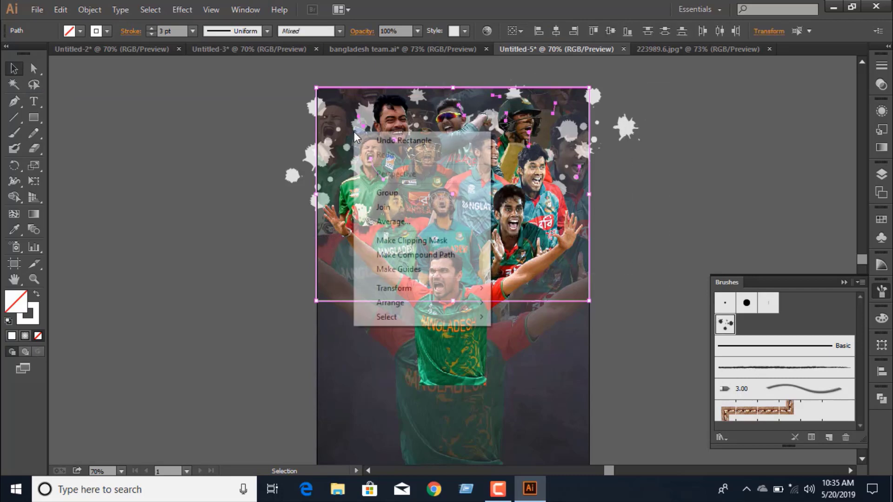
{"action": "left_click", "coordinate": [439, 242]}
{"action": "left_click", "coordinate": [663, 186]}
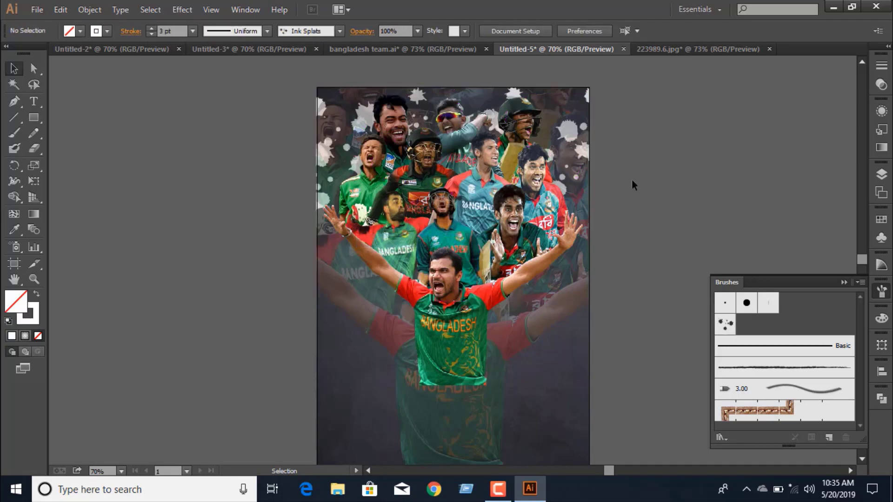
Step: Shift the clipped splat group slightly so that its edges line up with the artboard's side edges
{"action": "left_click", "coordinate": [324, 111]}
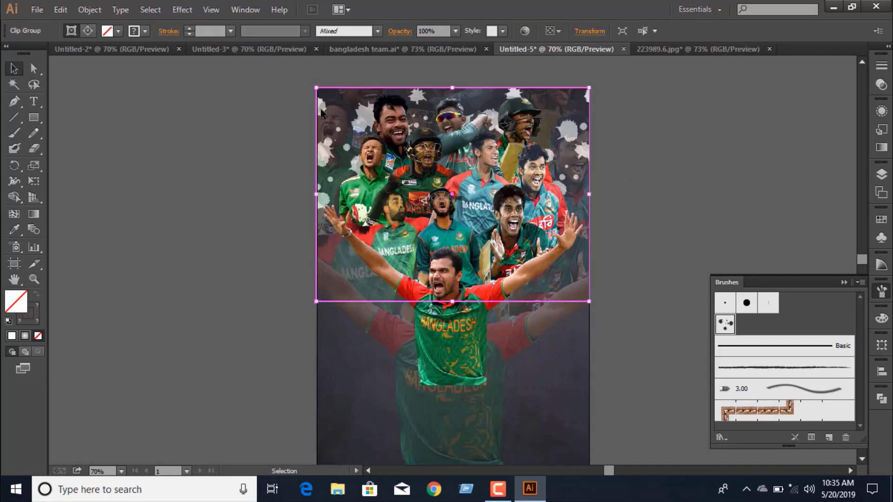
{"action": "left_click_drag", "start_coordinate": [321, 113], "coordinate": [330, 113]}
{"action": "left_click", "coordinate": [618, 191]}
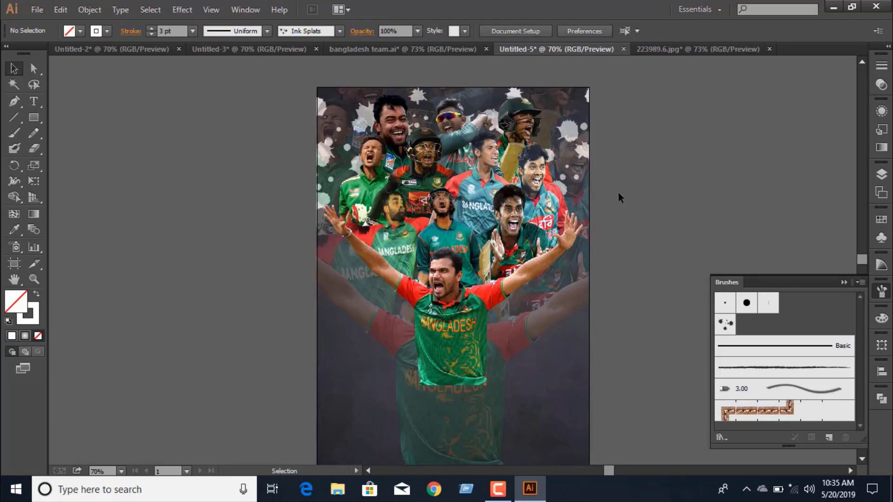
{"action": "left_click", "coordinate": [372, 122]}
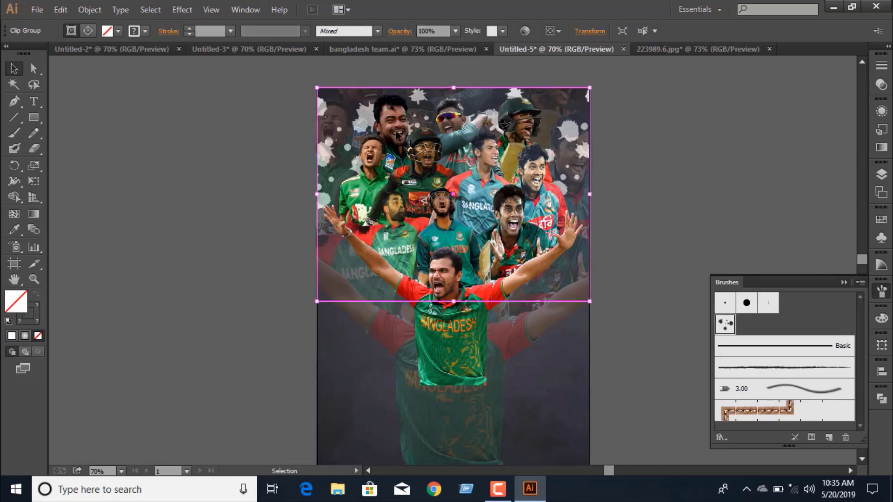
{"action": "left_click", "coordinate": [632, 149]}
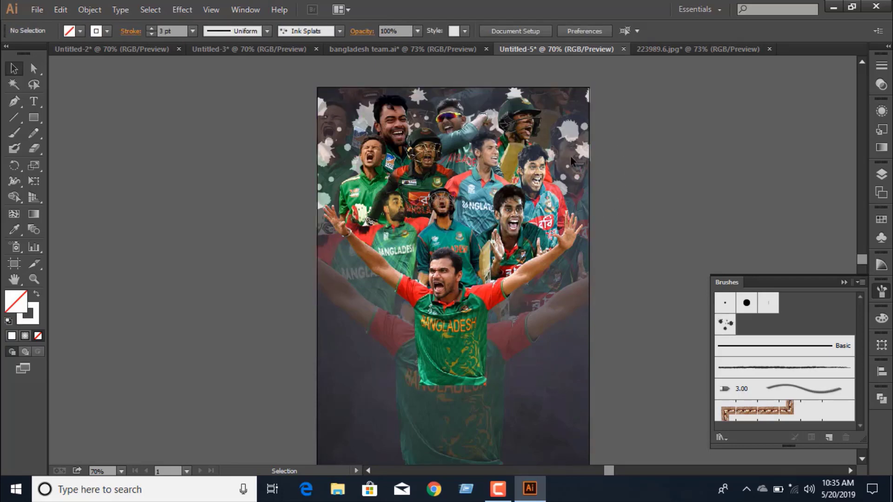
Step: Lock the ink splat layer and add a new layer above the team layer, Layer 4
{"action": "scroll", "coordinate": [674, 149], "scroll_direction": "down", "scroll_amount": 1}
{"action": "scroll", "coordinate": [656, 189], "scroll_direction": "up", "scroll_amount": 1}
{"action": "scroll", "coordinate": [656, 189], "scroll_direction": "down", "scroll_amount": 1}
{"action": "scroll", "coordinate": [656, 193], "scroll_direction": "up", "scroll_amount": 1}
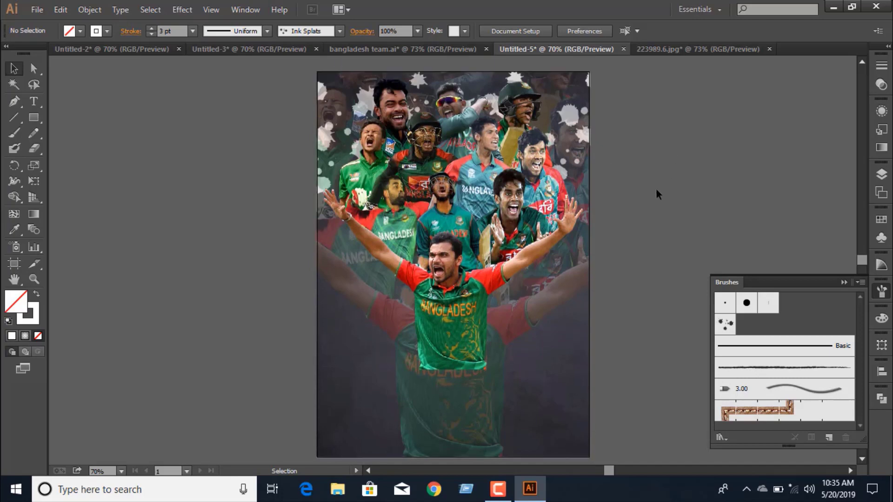
{"action": "left_click", "coordinate": [842, 282]}
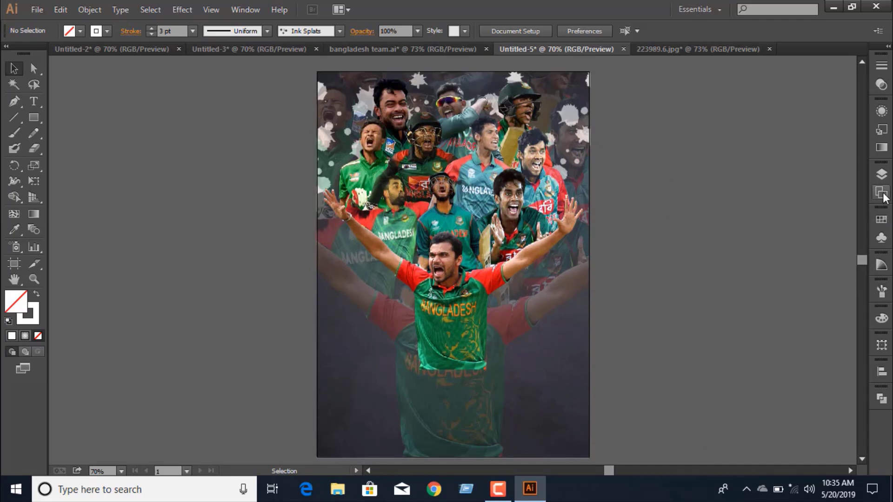
{"action": "left_click", "coordinate": [881, 174]}
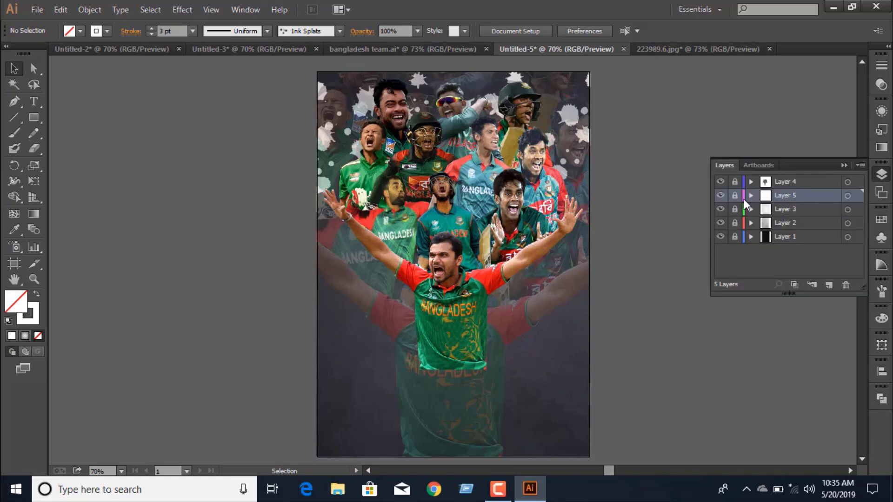
{"action": "left_click", "coordinate": [811, 182]}
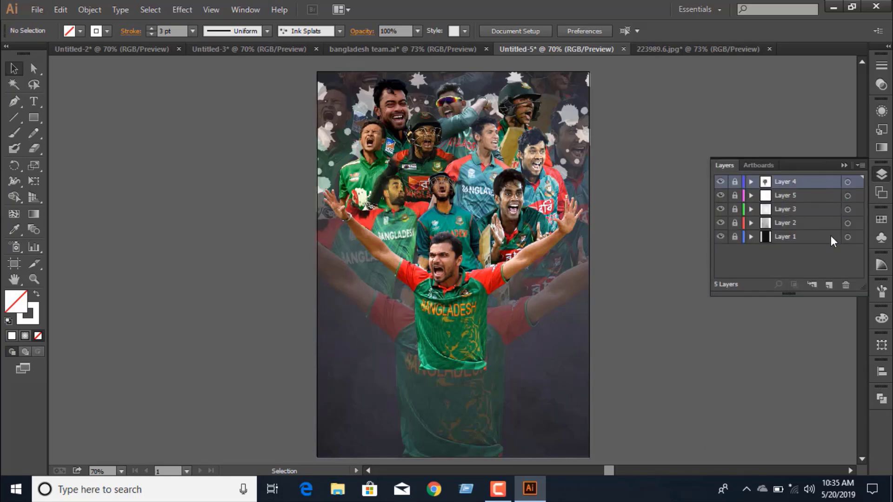
{"action": "left_click", "coordinate": [829, 285]}
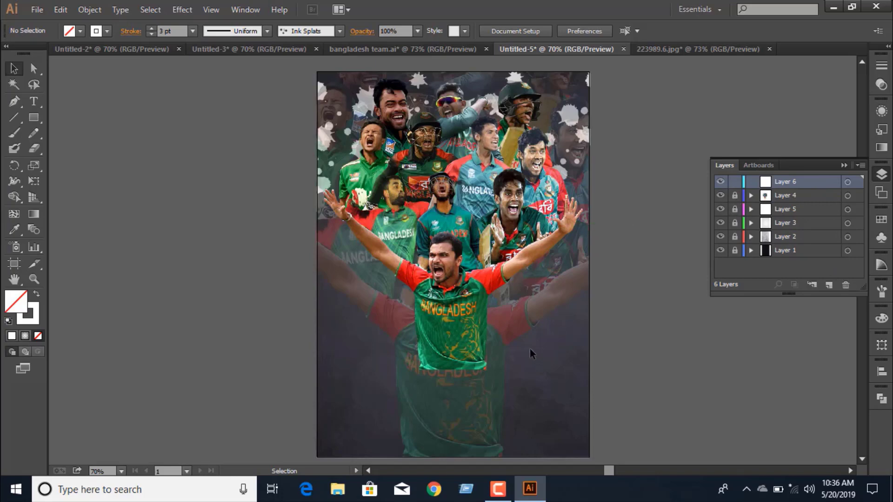
Step: Draw a circle about 9 mm wide just below the front player's jersey, filled orange (R=247 G=147 B=30) with no stroke
{"action": "left_click", "coordinate": [41, 121]}
{"action": "left_click_drag", "start_coordinate": [36, 119], "coordinate": [86, 146]}
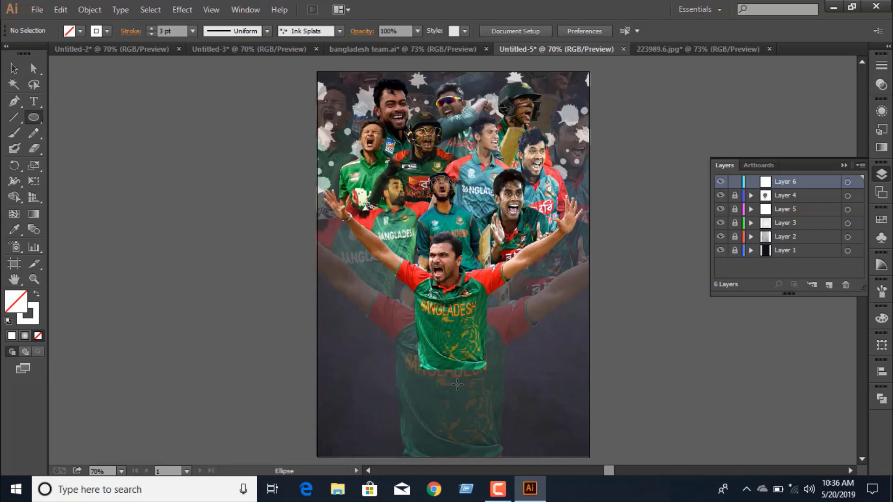
{"action": "mouse_move", "coordinate": [449, 385]}
{"action": "left_mouse_down"}
{"action": "mouse_move", "coordinate": [457, 396]}
{"action": "mouse_move", "coordinate": [452, 386]}
{"action": "left_mouse_up"}
{"action": "left_click", "coordinate": [36, 294]}
{"action": "left_click", "coordinate": [94, 30]}
{"action": "left_click", "coordinate": [80, 31]}
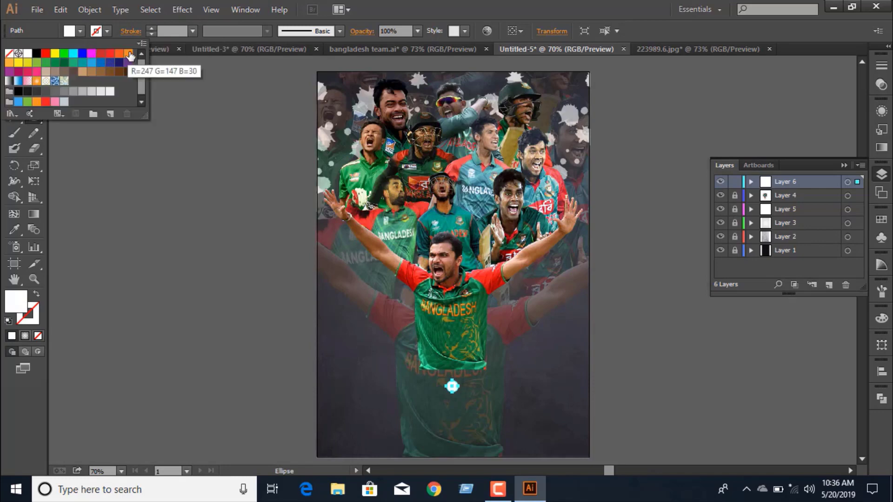
{"action": "left_click", "coordinate": [128, 55]}
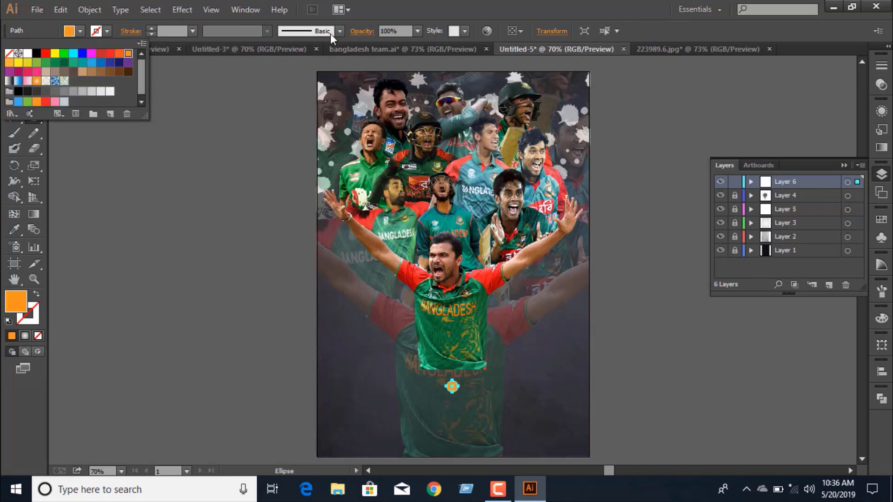
Step: Apply a Gaussian Blur with a radius of 6.5 pixels to the orange circle and deselect it
{"action": "left_click", "coordinate": [184, 11]}
{"action": "left_click", "coordinate": [190, 9]}
{"action": "mouse_move", "coordinate": [241, 224]}
{"action": "left_click", "coordinate": [369, 228]}
{"action": "left_click", "coordinate": [421, 207]}
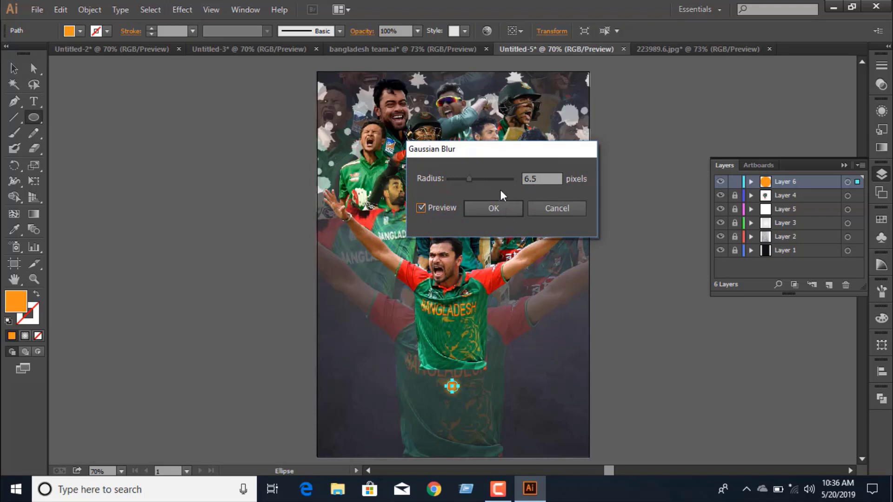
{"action": "left_click", "coordinate": [494, 209]}
{"action": "left_click", "coordinate": [326, 241]}
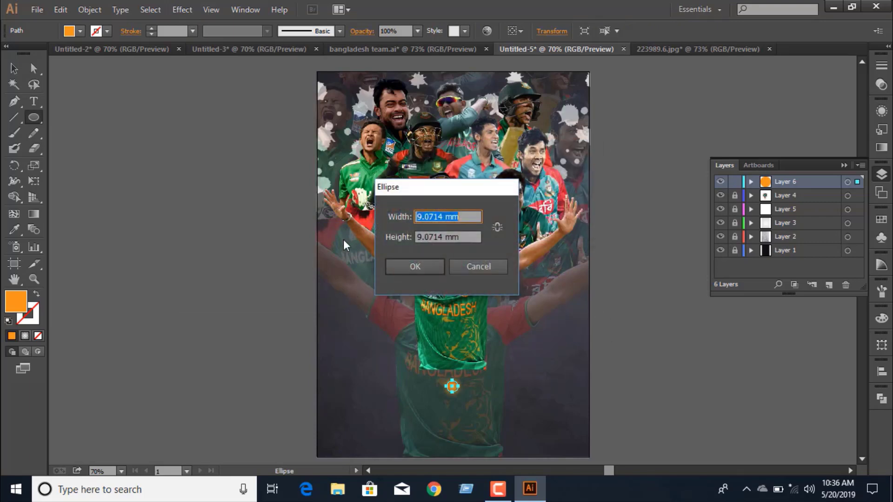
{"action": "left_click", "coordinate": [461, 266]}
{"action": "left_click", "coordinate": [14, 68]}
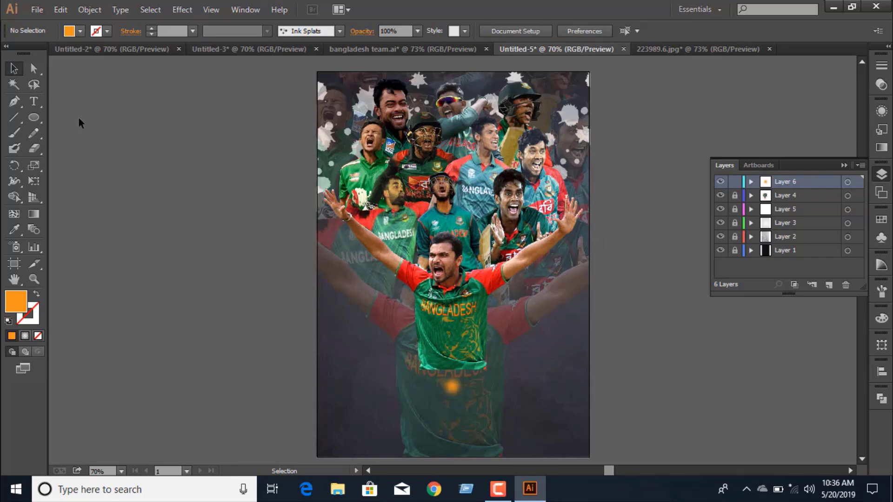
Step: Draw a very flat orange ellipse across the artboard's full width, running through the blurred circle
{"action": "left_click", "coordinate": [34, 117]}
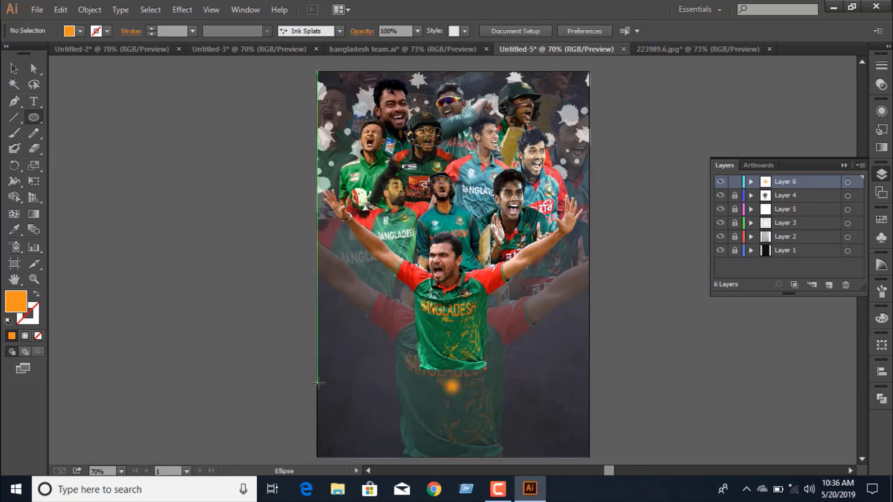
{"action": "left_click_drag", "start_coordinate": [315, 381], "coordinate": [588, 385]}
{"action": "left_click", "coordinate": [10, 67]}
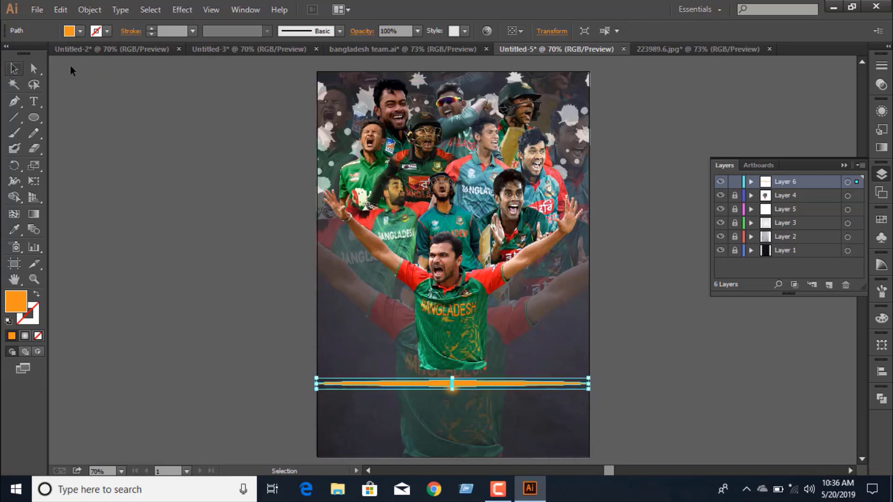
Step: Apply a Gaussian Blur with a radius of 9.1 pixels to the flat orange ellipse
{"action": "left_click", "coordinate": [182, 9]}
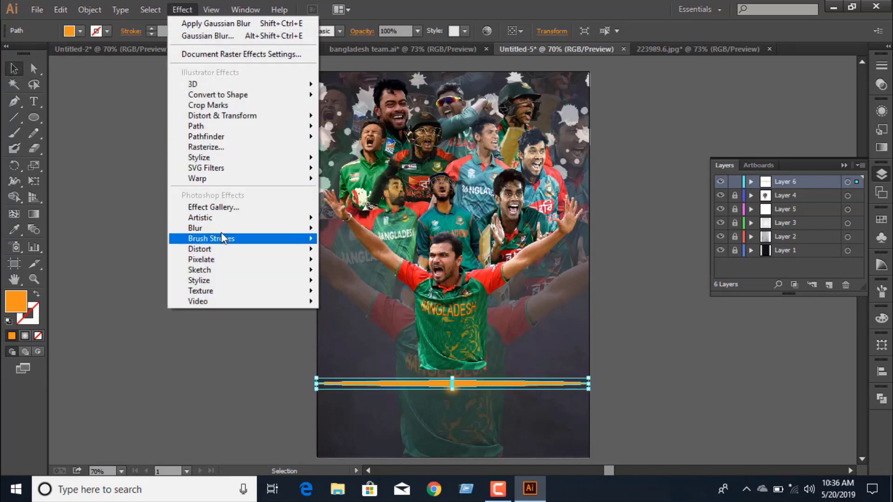
{"action": "mouse_move", "coordinate": [305, 228]}
{"action": "left_click", "coordinate": [389, 227]}
{"action": "left_click", "coordinate": [421, 208]}
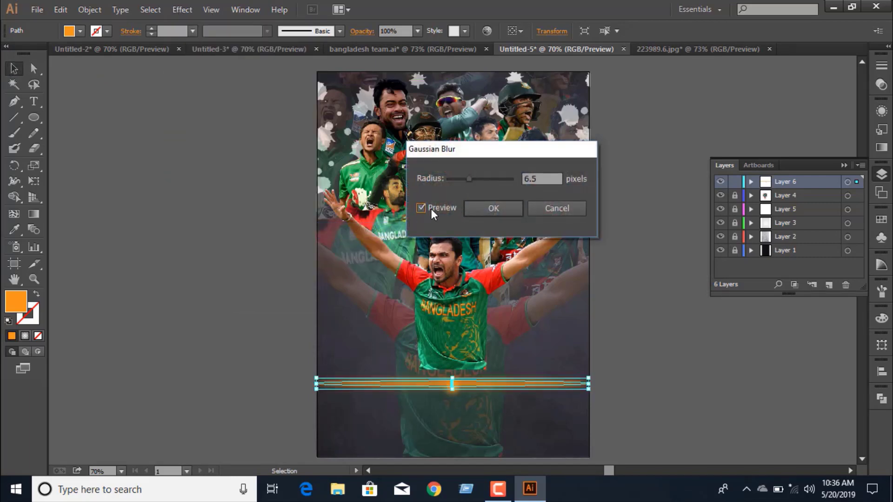
{"action": "left_click", "coordinate": [476, 179]}
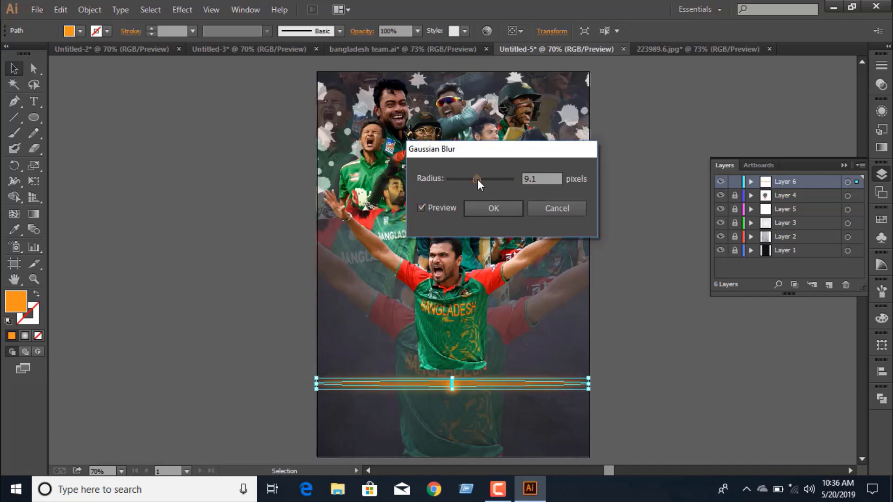
{"action": "left_click", "coordinate": [483, 207]}
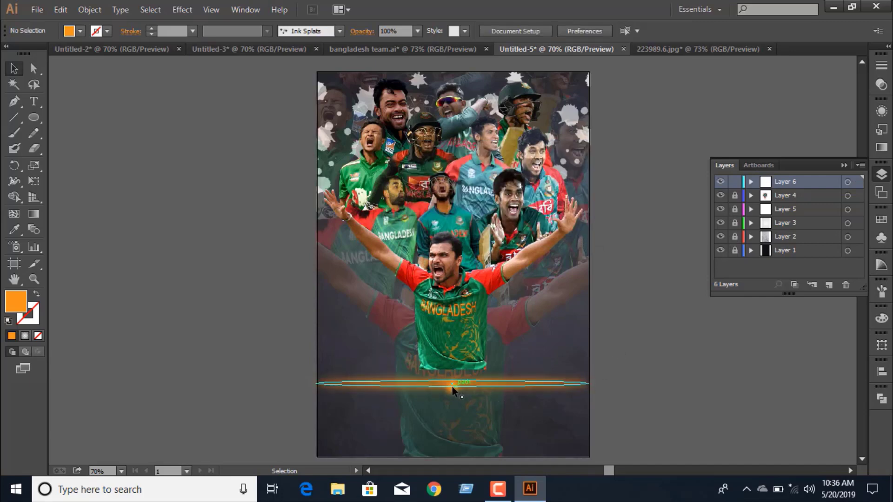
Step: Send the blurred flat ellipse to the back of its layer, behind the glowing circle
{"action": "right_click", "coordinate": [496, 386]}
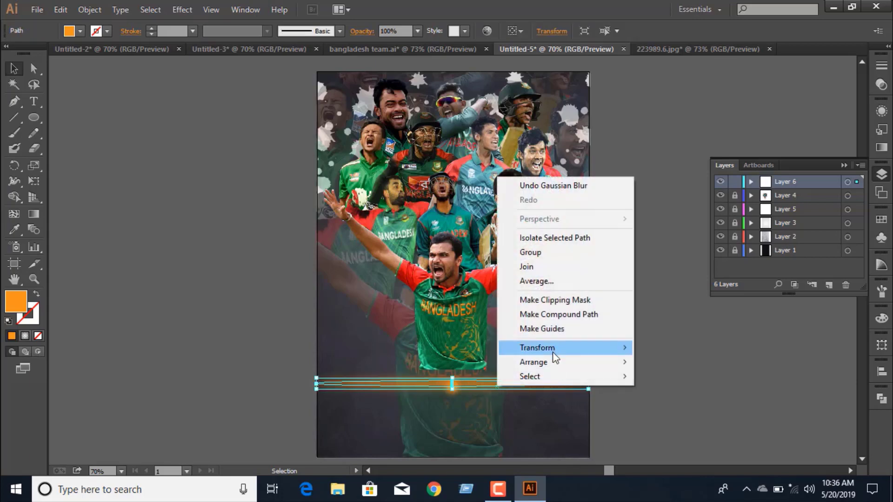
{"action": "mouse_move", "coordinate": [555, 361]}
{"action": "left_click", "coordinate": [655, 405]}
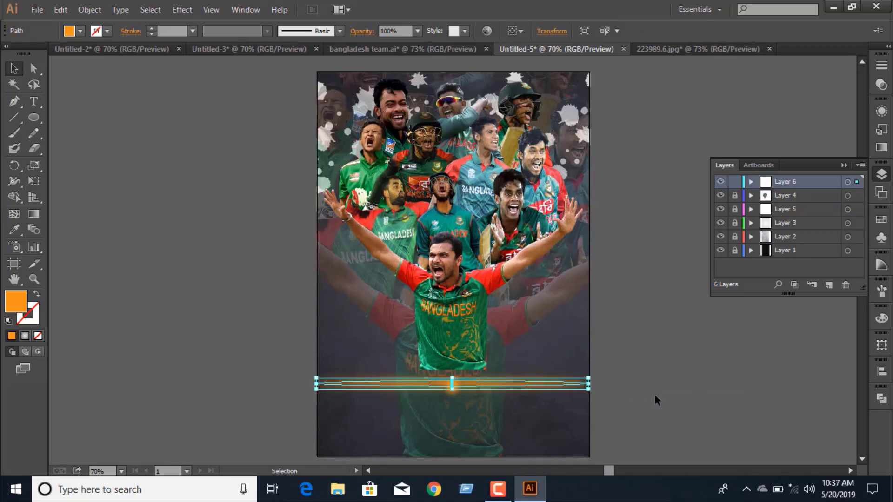
{"action": "left_click", "coordinate": [621, 352]}
Step: Enlarge the glowing orange circle proportionally from its centre to about 18 mm wide
{"action": "left_click_drag", "start_coordinate": [452, 389], "coordinate": [453, 389]}
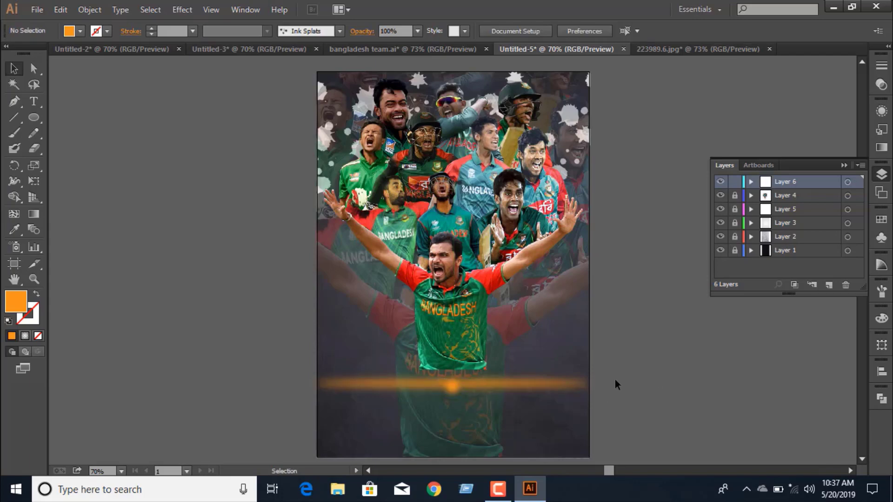
{"action": "left_click", "coordinate": [458, 391]}
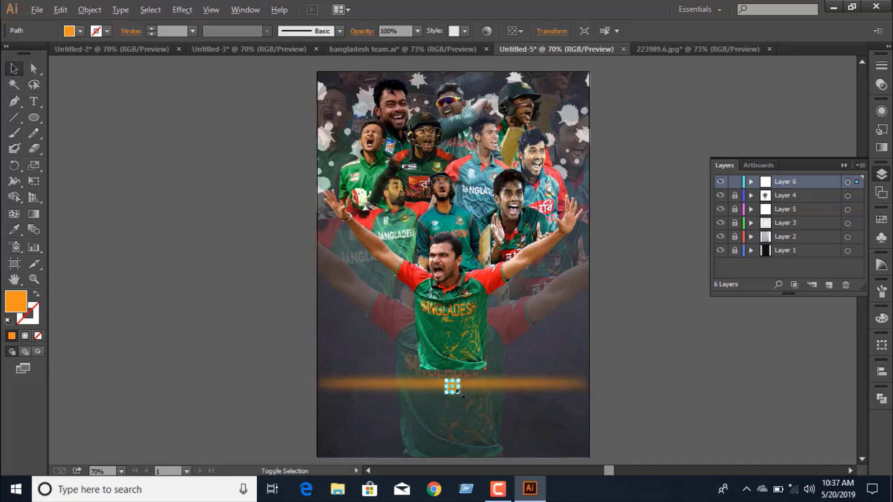
{"action": "left_click_drag", "start_coordinate": [456, 393], "coordinate": [464, 398]}
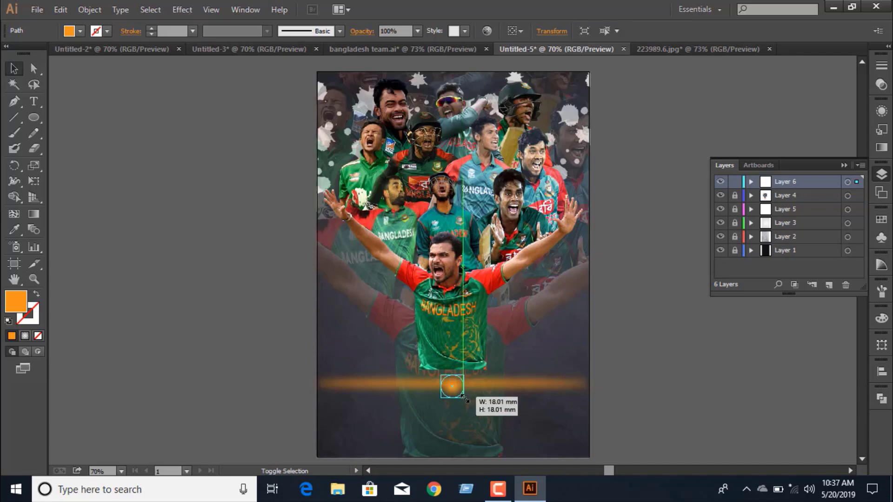
Step: Shrink the glowing orange circle proportionally around its centre so it is smaller on the flat ellipse
{"action": "left_click", "coordinate": [616, 391]}
{"action": "left_click", "coordinate": [461, 399]}
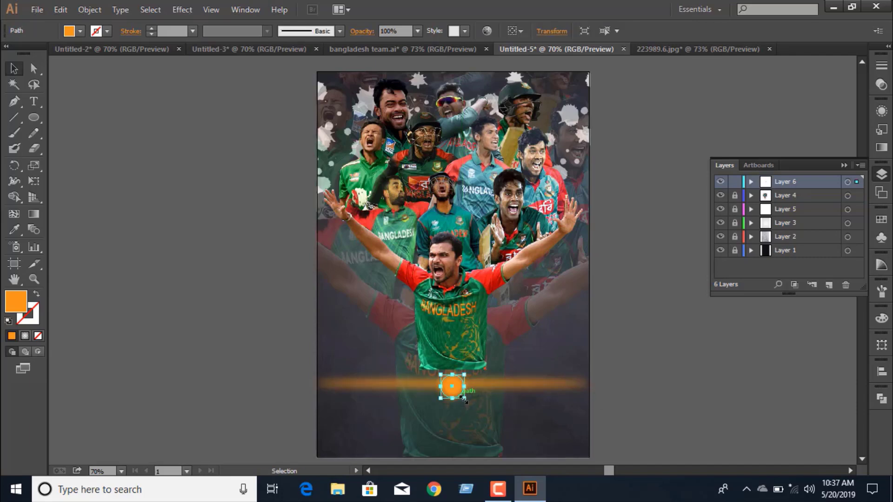
{"action": "left_click_drag", "start_coordinate": [465, 400], "coordinate": [465, 405]}
{"action": "left_click", "coordinate": [648, 378]}
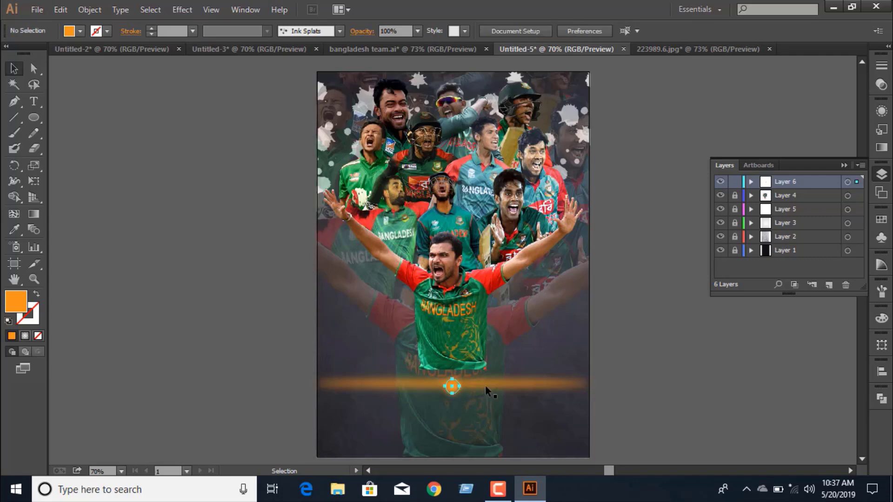
Step: Shift the flat orange ellipse and the glowing circle vertically so the circle sits centred on the light streak
{"action": "left_click", "coordinate": [500, 388]}
{"action": "left_click_drag", "start_coordinate": [450, 393], "coordinate": [456, 383]}
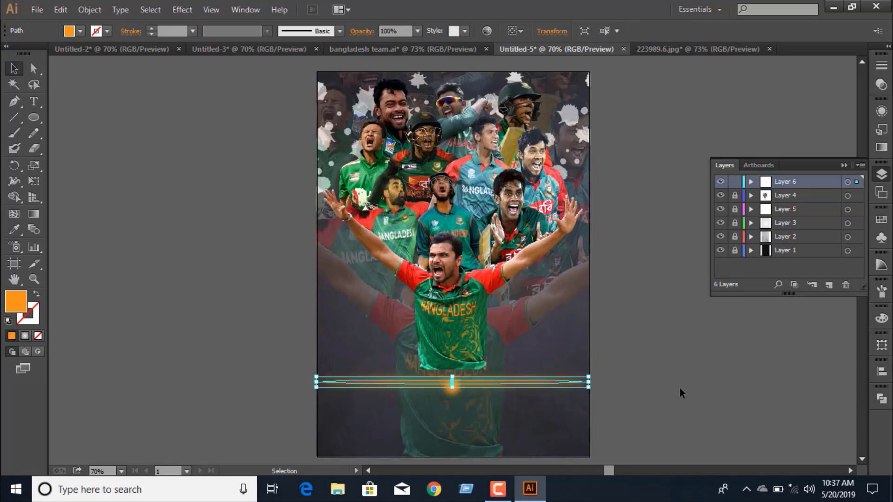
{"action": "left_click", "coordinate": [660, 376]}
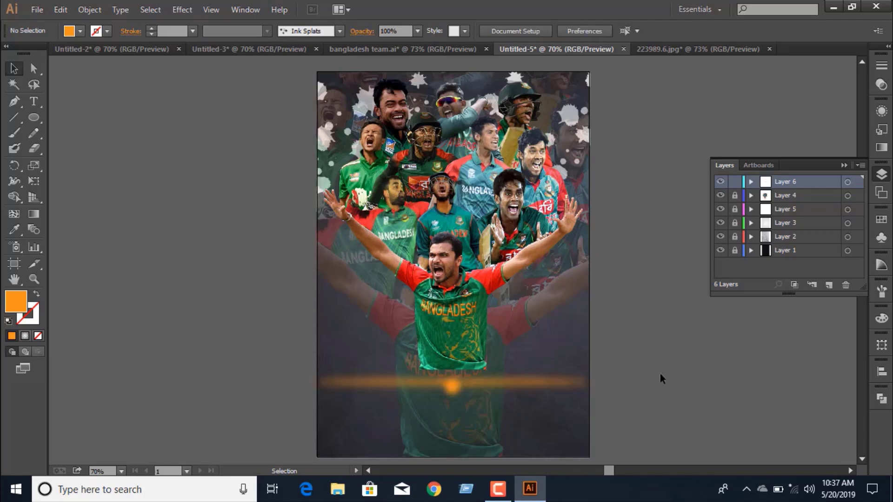
{"action": "left_click", "coordinate": [518, 396]}
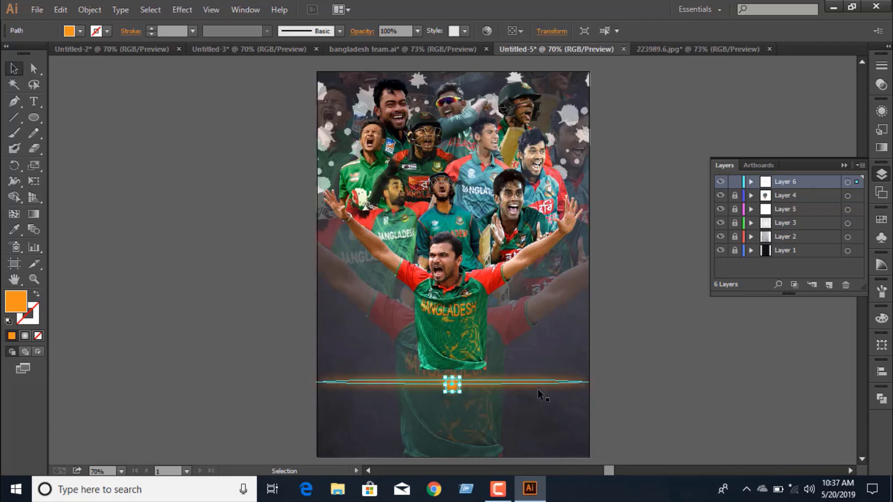
{"action": "left_click", "coordinate": [536, 390]}
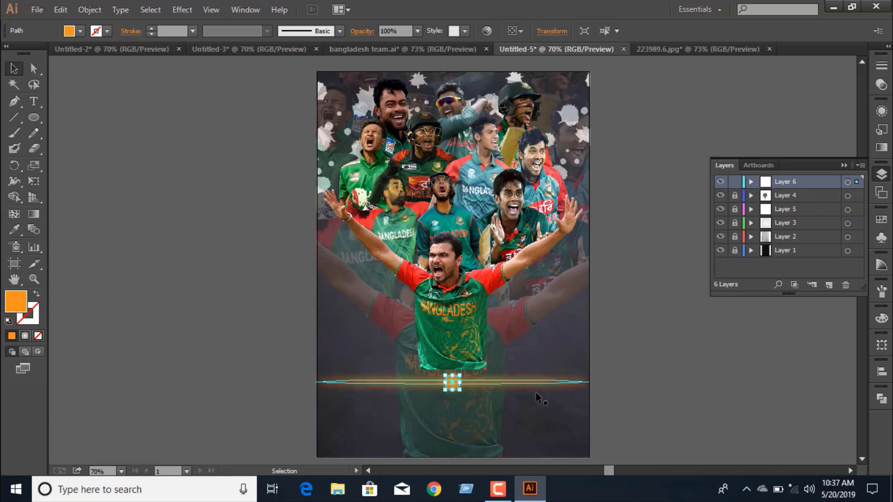
{"action": "left_click", "coordinate": [646, 396]}
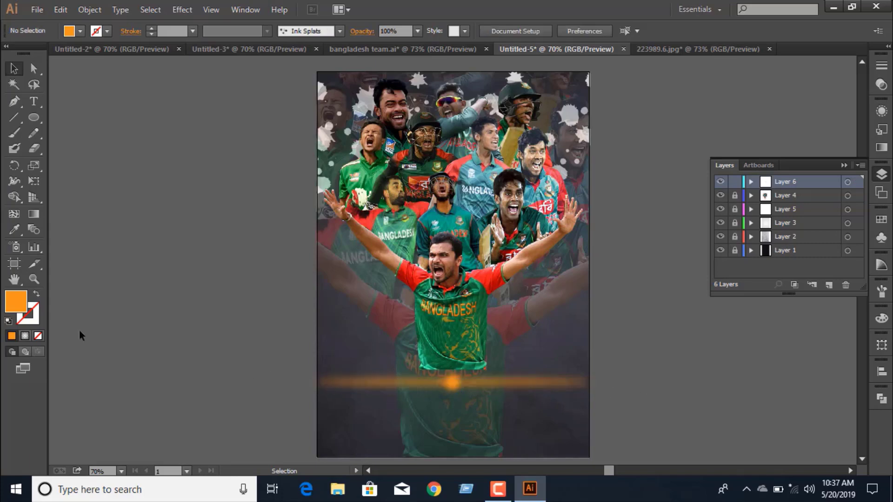
Step: Group the glowing circle and the flat blurred ellipse into one light flare
{"action": "left_click_drag", "start_coordinate": [279, 365], "coordinate": [593, 406]}
{"action": "right_click", "coordinate": [483, 386]}
{"action": "left_click", "coordinate": [523, 254]}
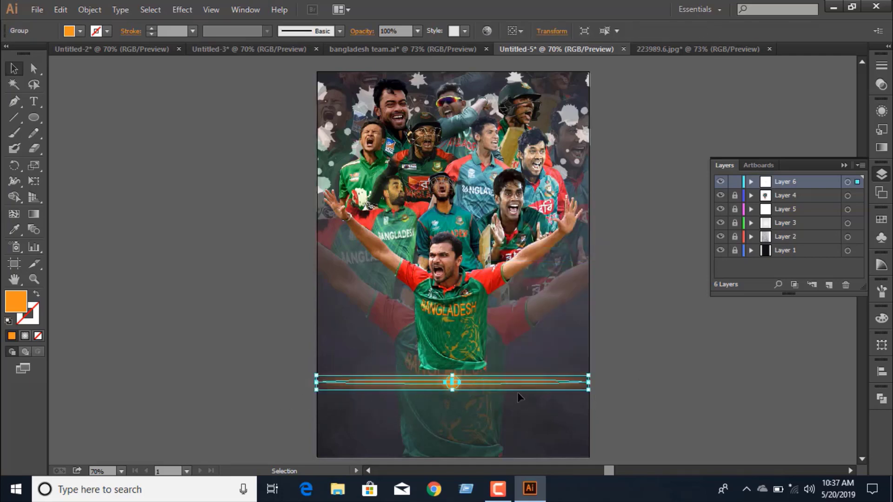
Step: Nudge the flare group upward until it crosses the lower hem of the front player's shirt
{"action": "key", "text": "Up"}
{"action": "key", "text": "Up"}
{"action": "key", "text": "Up"}
{"action": "key", "text": "Up"}
{"action": "key", "text": "Up"}
{"action": "key", "text": "Up"}
{"action": "key", "text": "Up"}
{"action": "key", "text": "Up"}
{"action": "key", "text": "Up"}
{"action": "key", "text": "Up"}
{"action": "key", "text": "Up"}
{"action": "key", "text": "Up"}
{"action": "key", "text": "Up"}
{"action": "key", "text": "Up"}
{"action": "key", "text": "Up"}
{"action": "key", "text": "Up"}
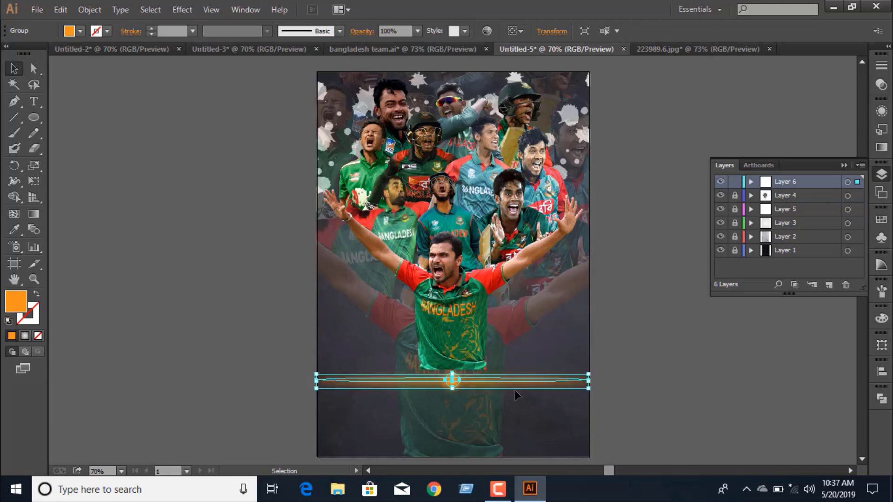
{"action": "key", "text": "Up"}
{"action": "key", "text": "Up"}
{"action": "key", "text": "Up"}
{"action": "key", "text": "Up"}
{"action": "key", "text": "Up"}
{"action": "key", "text": "Up"}
{"action": "key", "text": "Up"}
{"action": "key", "text": "Up"}
{"action": "key", "text": "Up"}
{"action": "key", "text": "Up"}
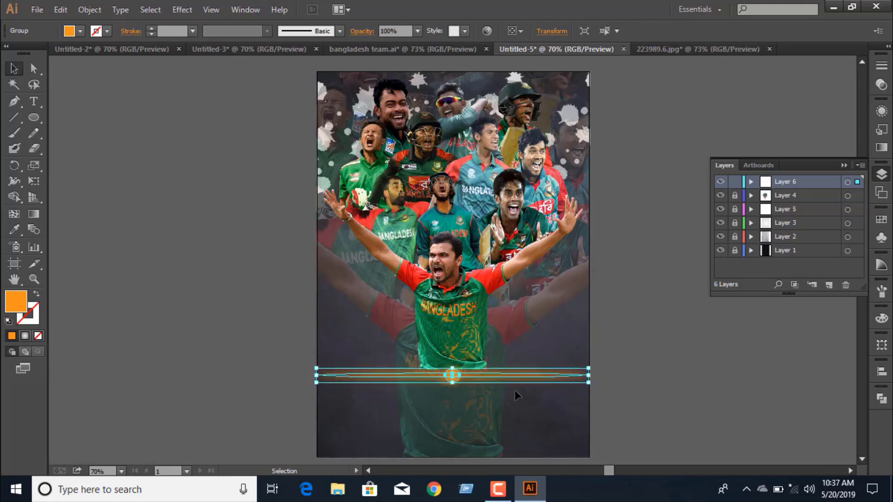
{"action": "key", "text": "Up"}
{"action": "key", "text": "Up"}
{"action": "key", "text": "Up"}
{"action": "key", "text": "Up"}
{"action": "key", "text": "Up"}
{"action": "key", "text": "Up"}
{"action": "key", "text": "Up"}
{"action": "key", "text": "Up"}
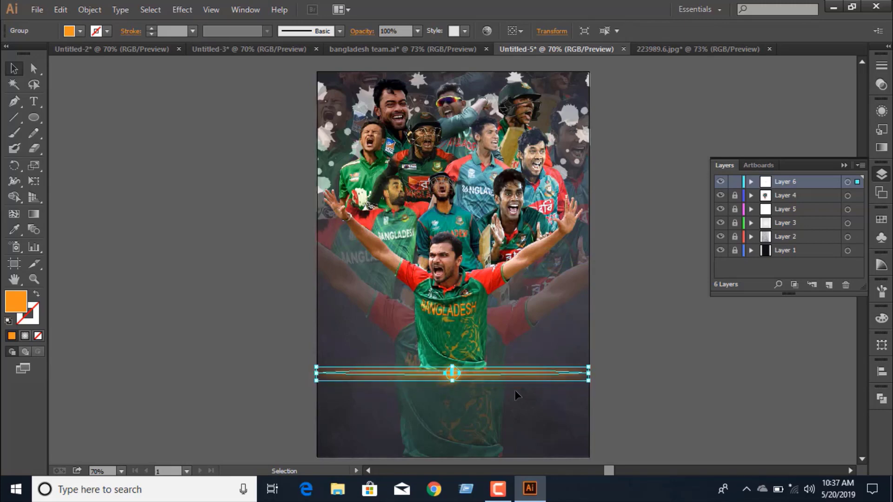
{"action": "left_click", "coordinate": [732, 378]}
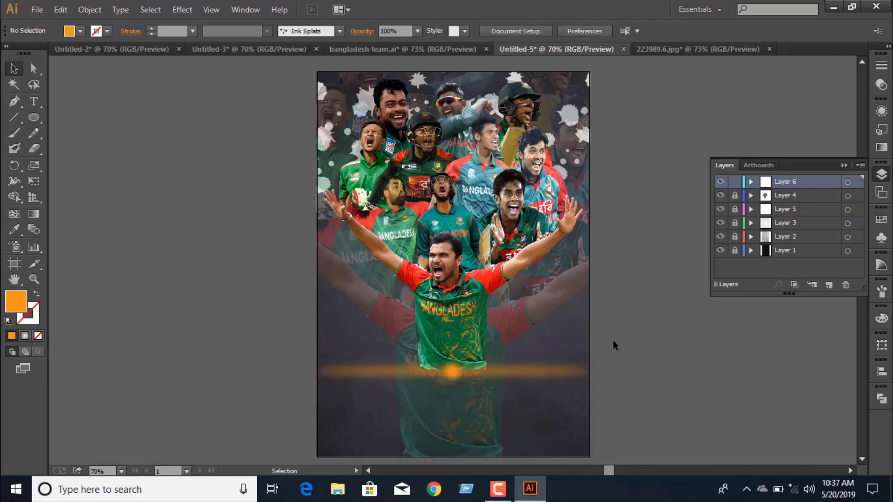
{"action": "left_click", "coordinate": [445, 369]}
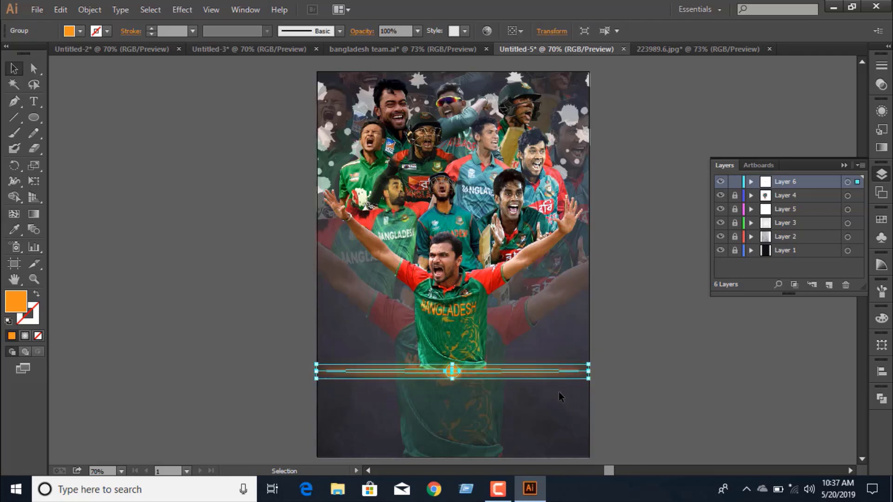
{"action": "left_click", "coordinate": [216, 414]}
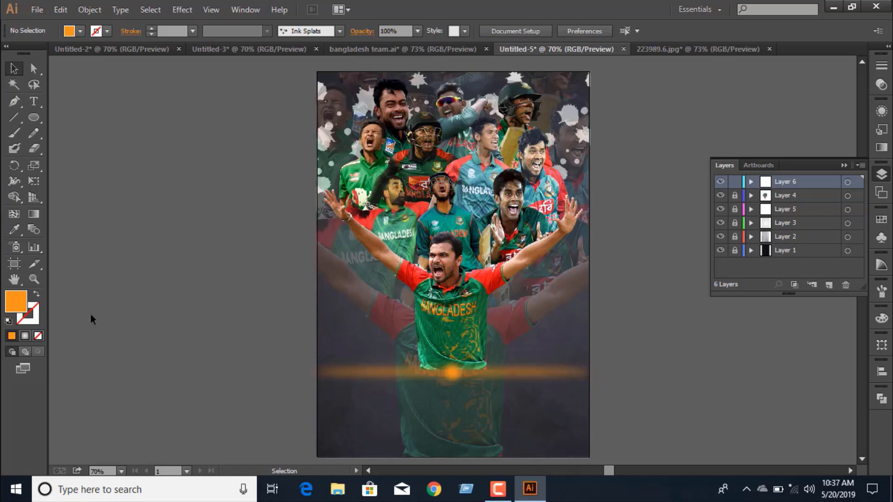
Step: Add a new layer and enter the text TIGERS on it, below the light flare
{"action": "left_click", "coordinate": [824, 289]}
{"action": "left_click", "coordinate": [843, 166]}
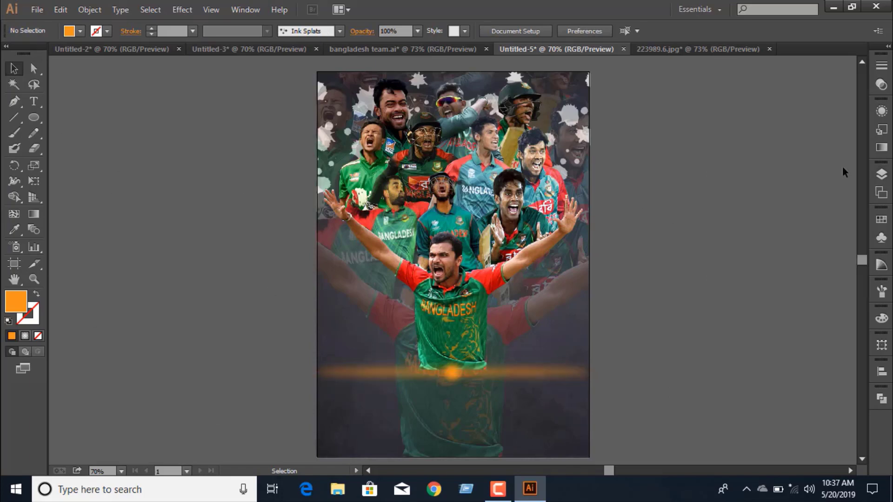
{"action": "left_click", "coordinate": [34, 101]}
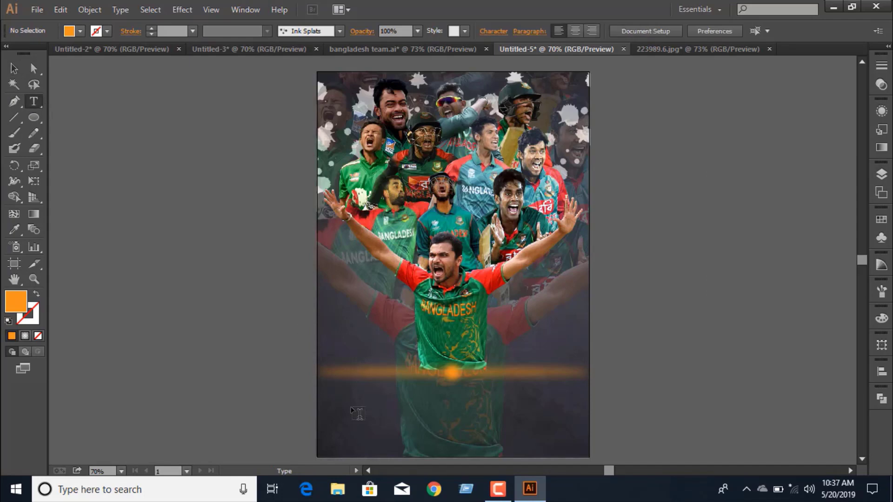
{"action": "left_click", "coordinate": [352, 407]}
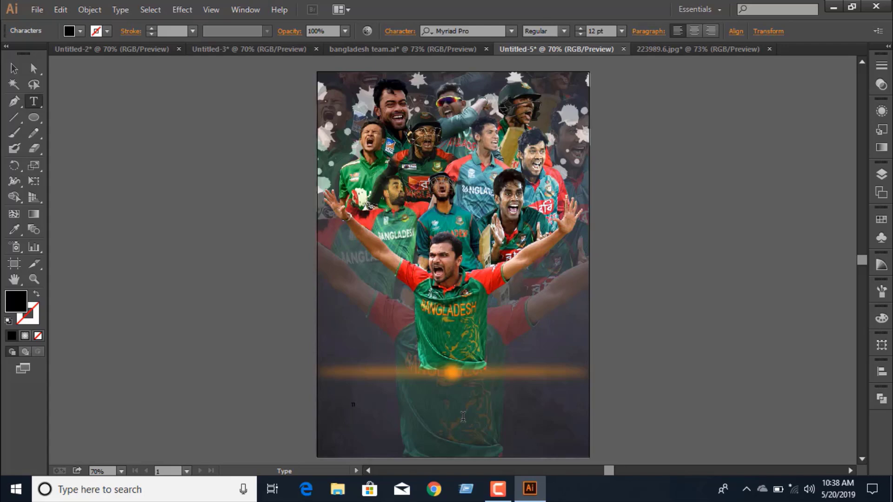
{"action": "type", "text": "ERS"}
Step: Enlarge the TIGERS text to about 165 pt and position it beneath the light flare, within the artboard's width
{"action": "left_click", "coordinate": [14, 68]}
{"action": "left_click_drag", "start_coordinate": [368, 412], "coordinate": [544, 449]}
{"action": "left_click_drag", "start_coordinate": [395, 381], "coordinate": [486, 395]}
{"action": "left_click", "coordinate": [642, 357]}
{"action": "left_click", "coordinate": [544, 391]}
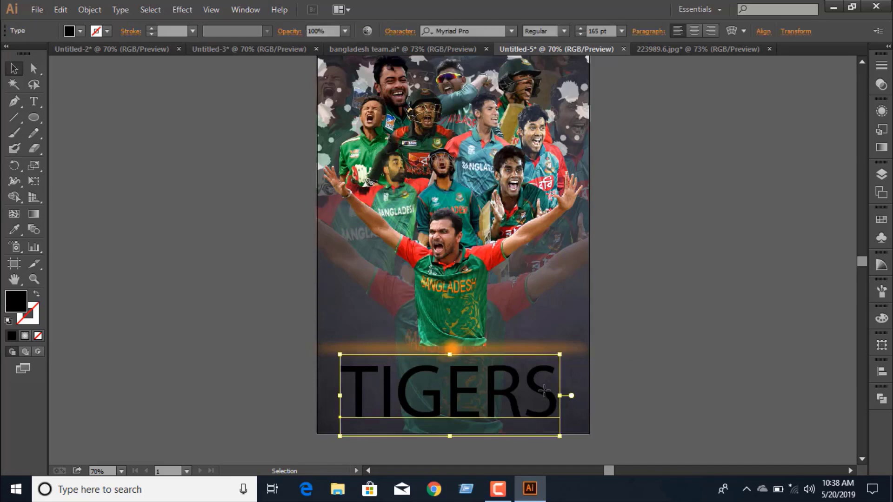
{"action": "key", "text": "Right"}
{"action": "key", "text": "Right"}
{"action": "key", "text": "Right"}
{"action": "key", "text": "Right"}
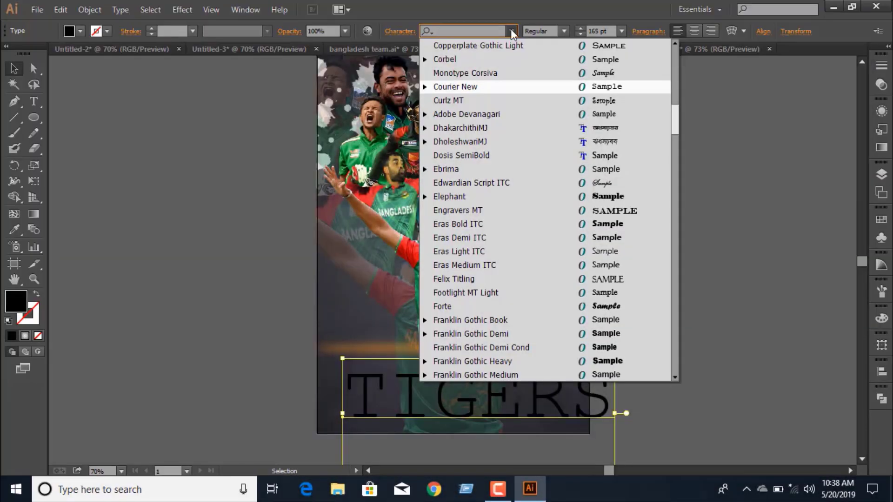
Step: Set the TIGERS text in Eras Bold ITC and narrow it horizontally to fit inside the artboard
{"action": "left_click", "coordinate": [595, 223]}
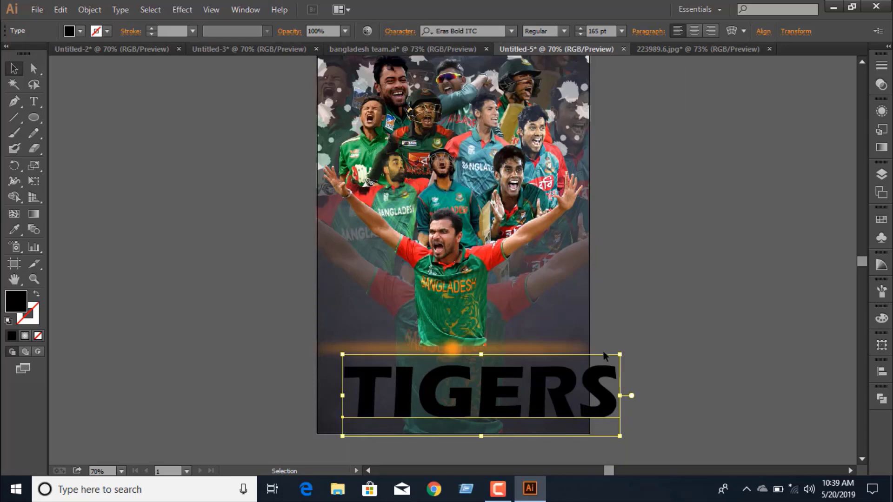
{"action": "left_click_drag", "start_coordinate": [620, 396], "coordinate": [575, 395]}
{"action": "left_click", "coordinate": [650, 349]}
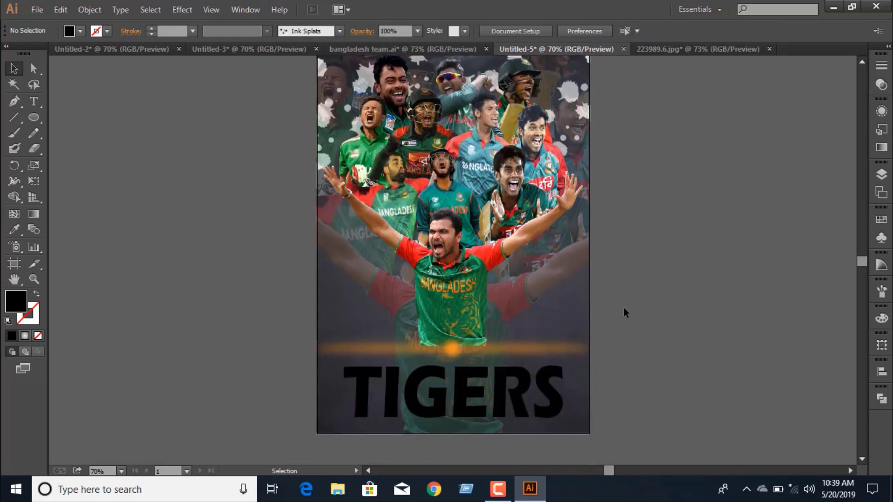
Step: Fill the TIGERS text with white (FFFFFF)
{"action": "left_click", "coordinate": [554, 393]}
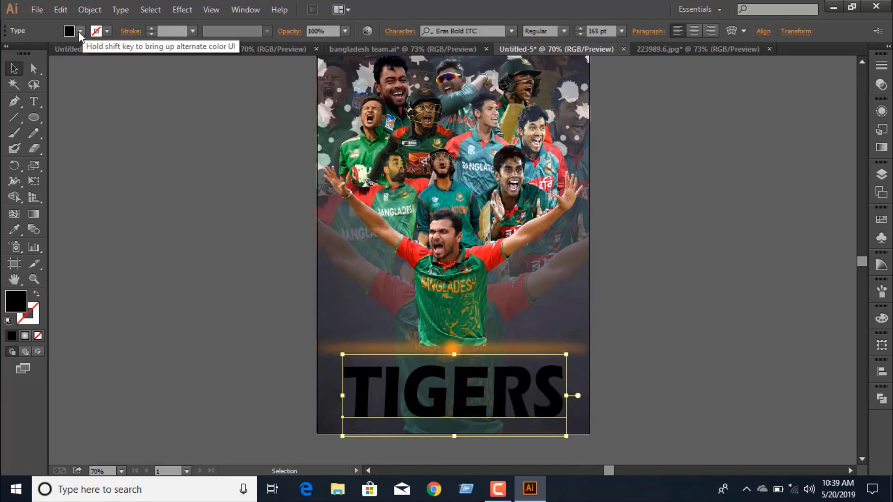
{"action": "double_click", "coordinate": [16, 302]}
{"action": "left_click_drag", "start_coordinate": [279, 251], "coordinate": [275, 157]}
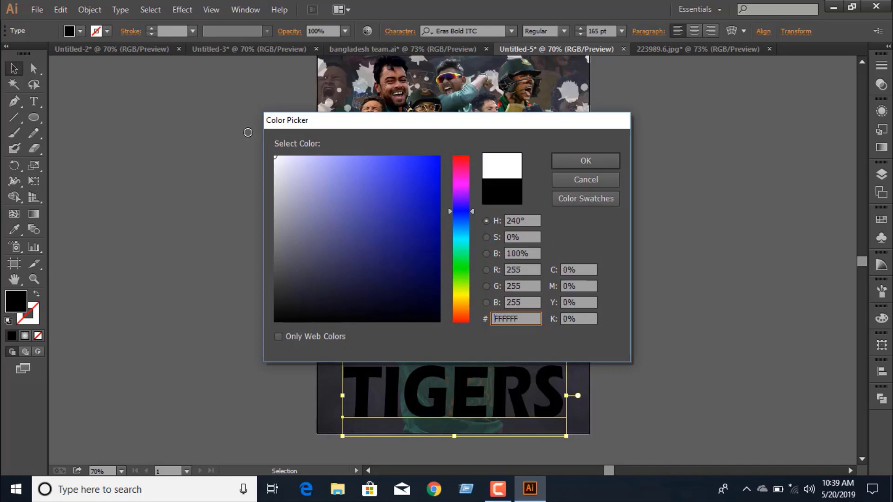
{"action": "left_click", "coordinate": [576, 160]}
{"action": "left_click", "coordinate": [629, 306]}
{"action": "scroll", "coordinate": [671, 328], "scroll_direction": "up", "scroll_amount": 2}
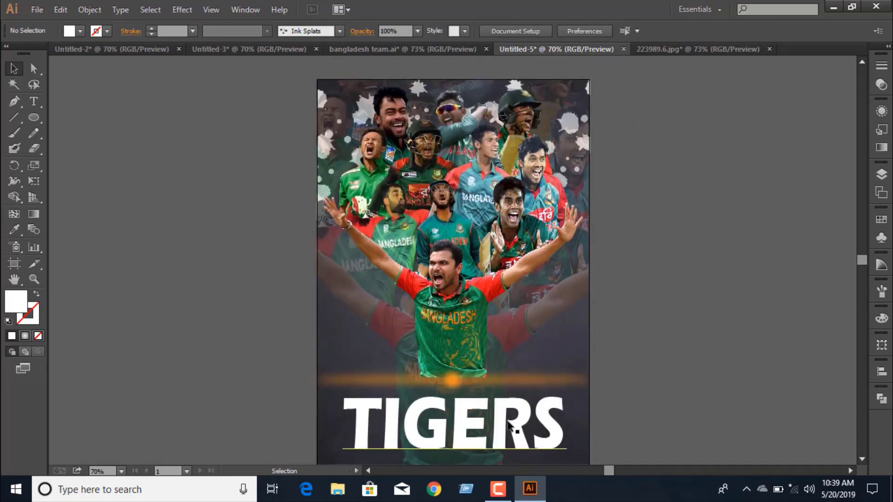
{"action": "left_click", "coordinate": [510, 424]}
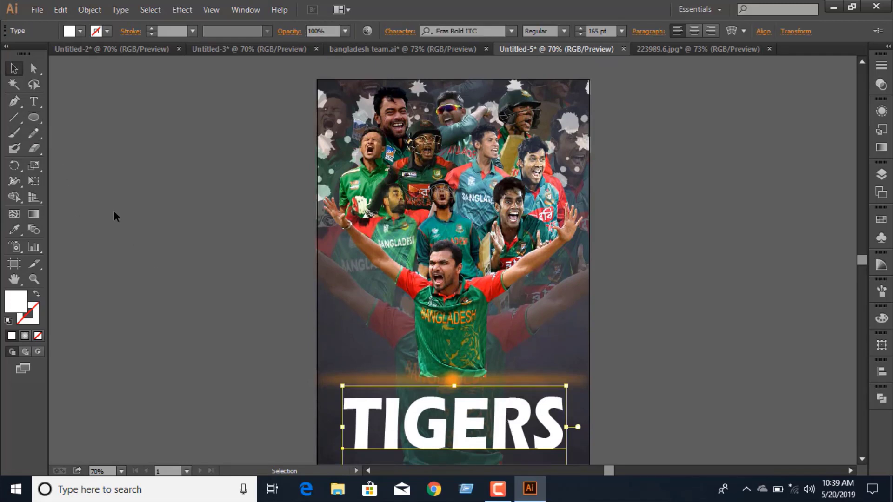
{"action": "left_click", "coordinate": [133, 241]}
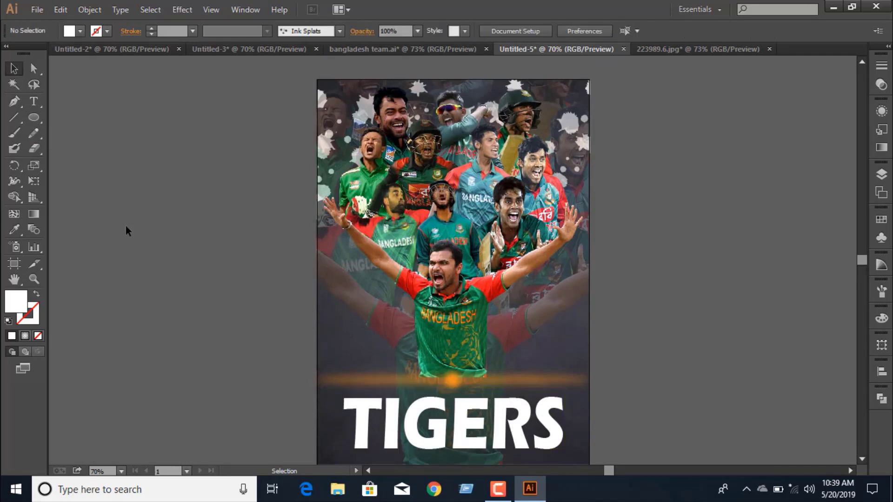
Step: Recolour the letters ERS of the TIGERS title with the orange swatch, leaving TIG white
{"action": "left_click", "coordinate": [27, 102]}
{"action": "left_click_drag", "start_coordinate": [450, 425], "coordinate": [565, 433]}
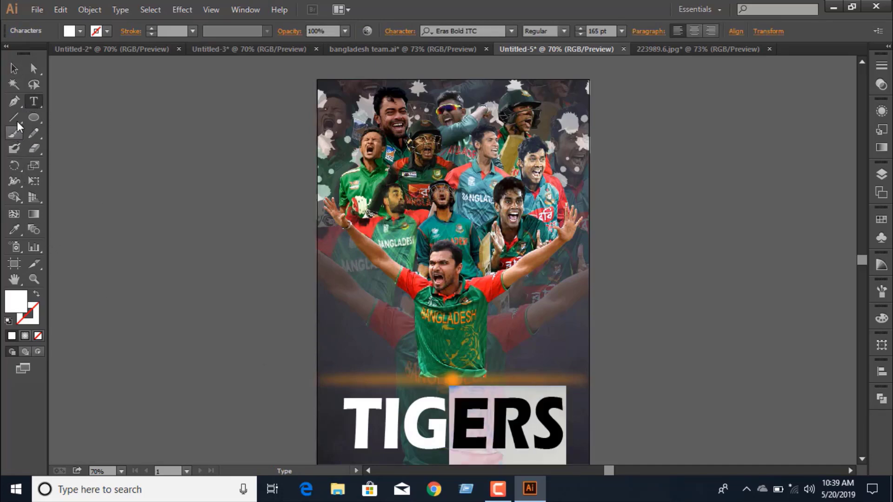
{"action": "left_click", "coordinate": [80, 30]}
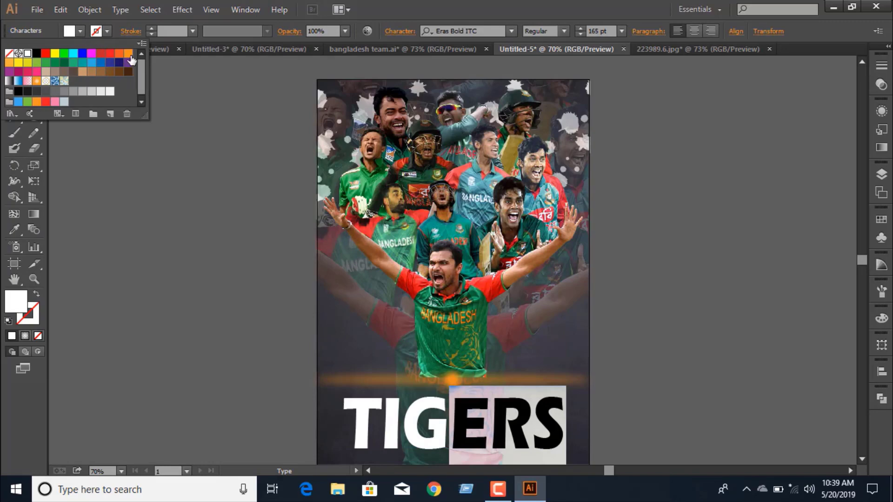
{"action": "left_click", "coordinate": [129, 53]}
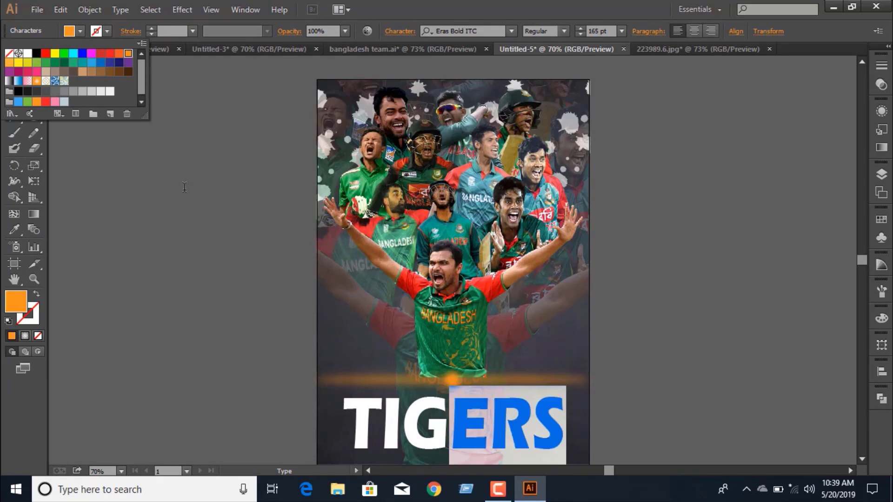
{"action": "left_click", "coordinate": [46, 147]}
{"action": "key", "text": "Escape"}
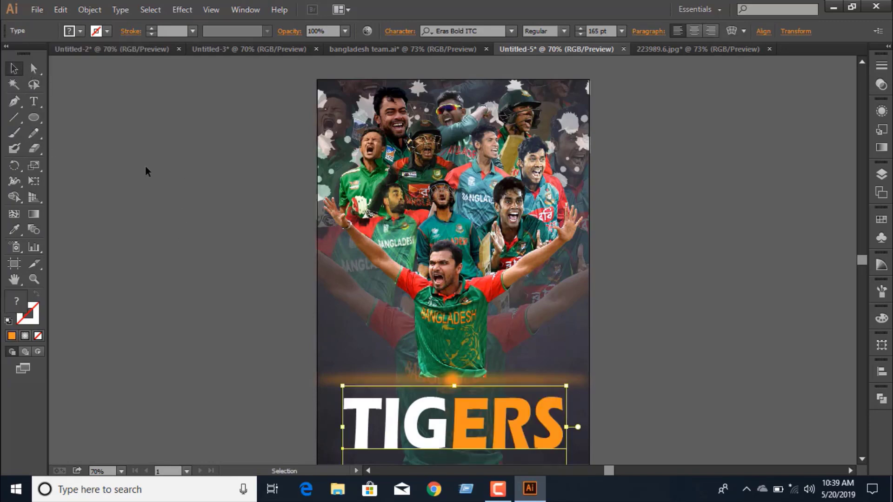
{"action": "left_click", "coordinate": [637, 260]}
{"action": "scroll", "coordinate": [637, 260], "scroll_direction": "down", "scroll_amount": 1}
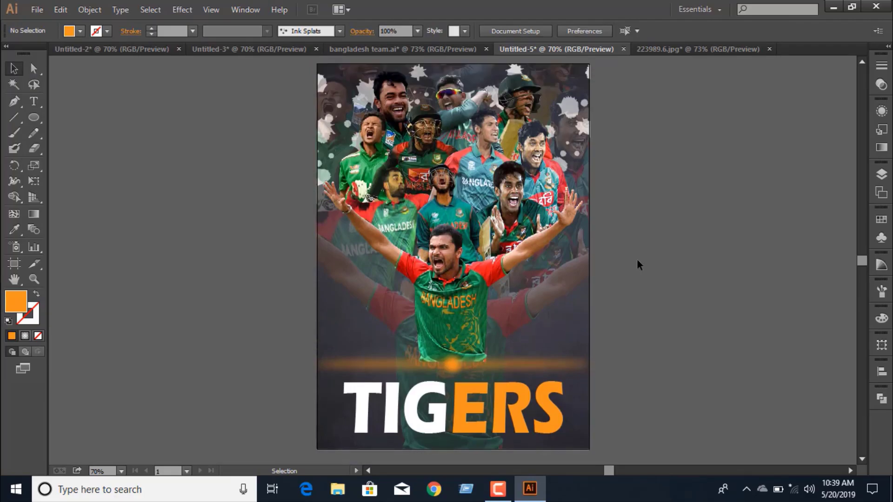
{"action": "scroll", "coordinate": [637, 264], "scroll_direction": "up", "scroll_amount": 1}
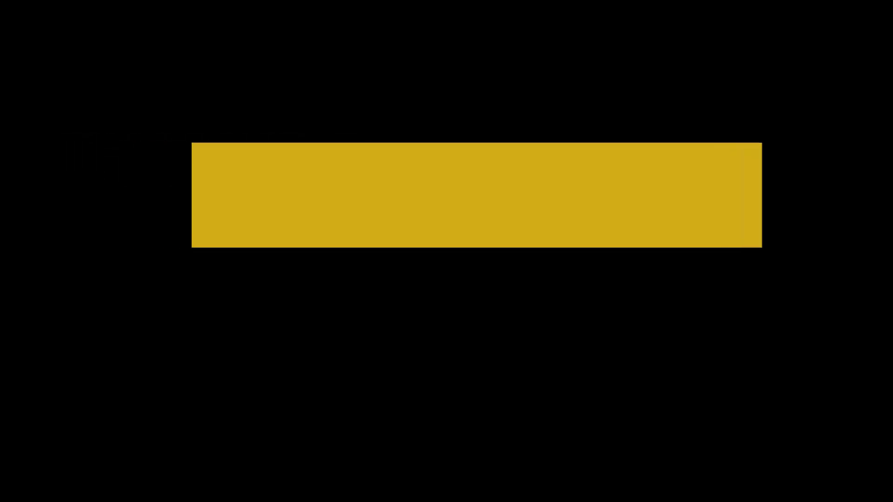